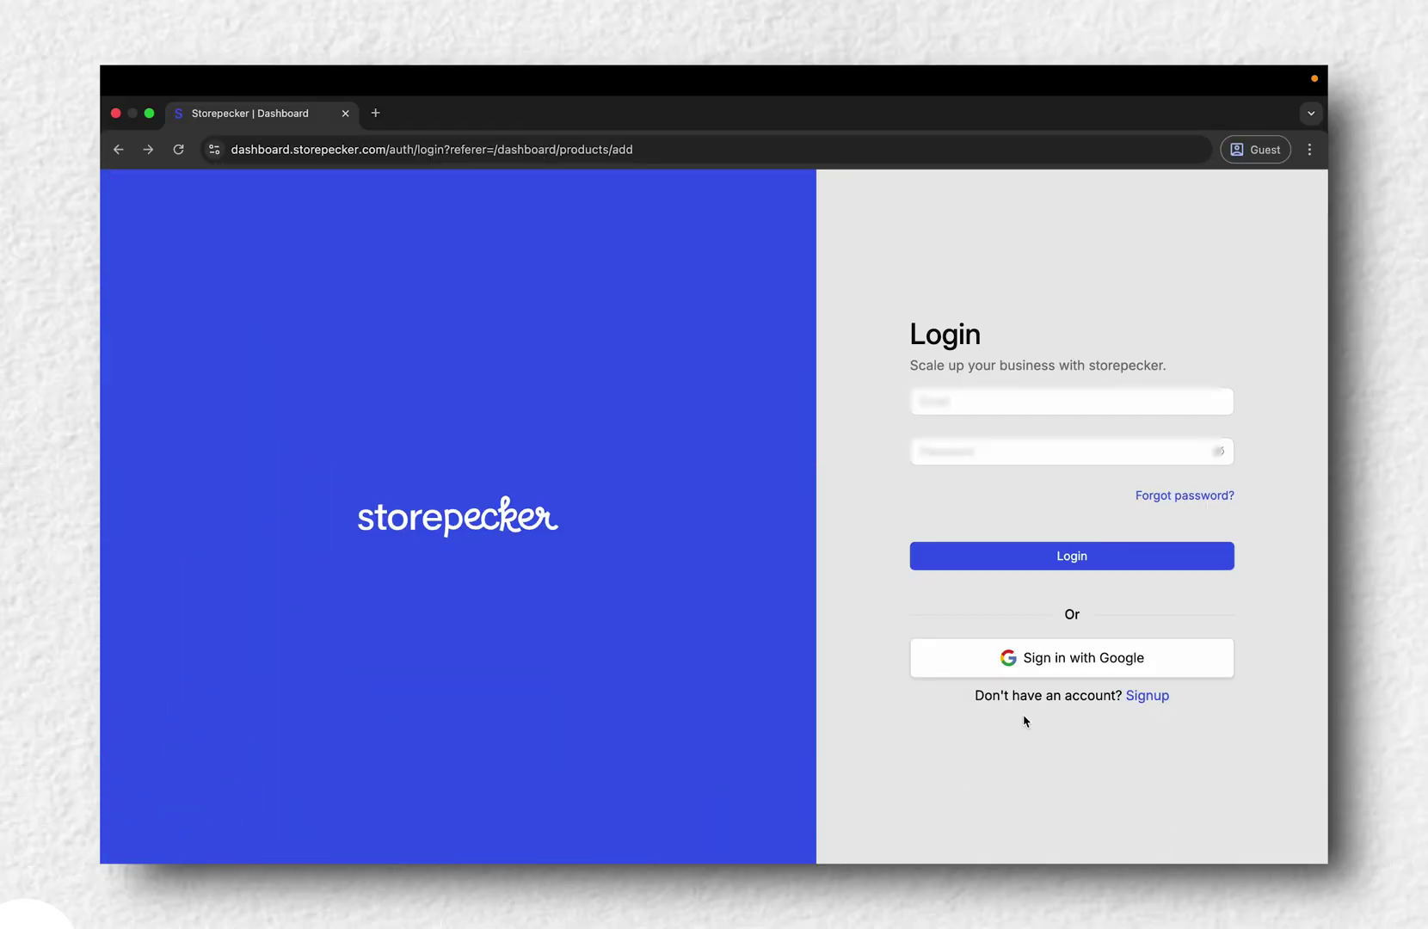
Open the Storepecker sign-up form and enter the new user's first and last name
click(1144, 697)
click(1061, 344)
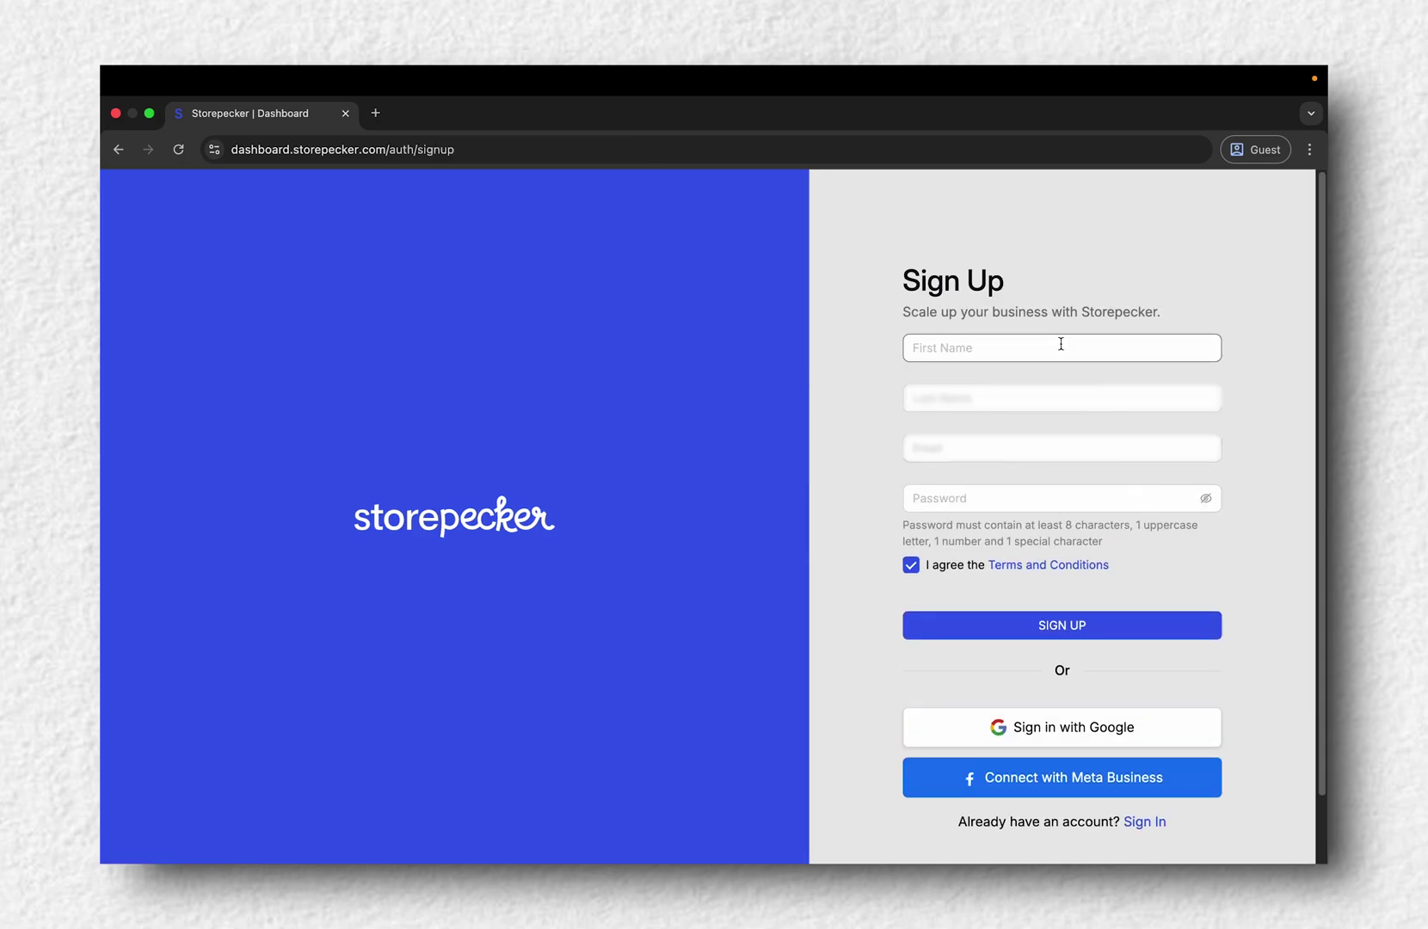
text(Amisha)
key(Tab)
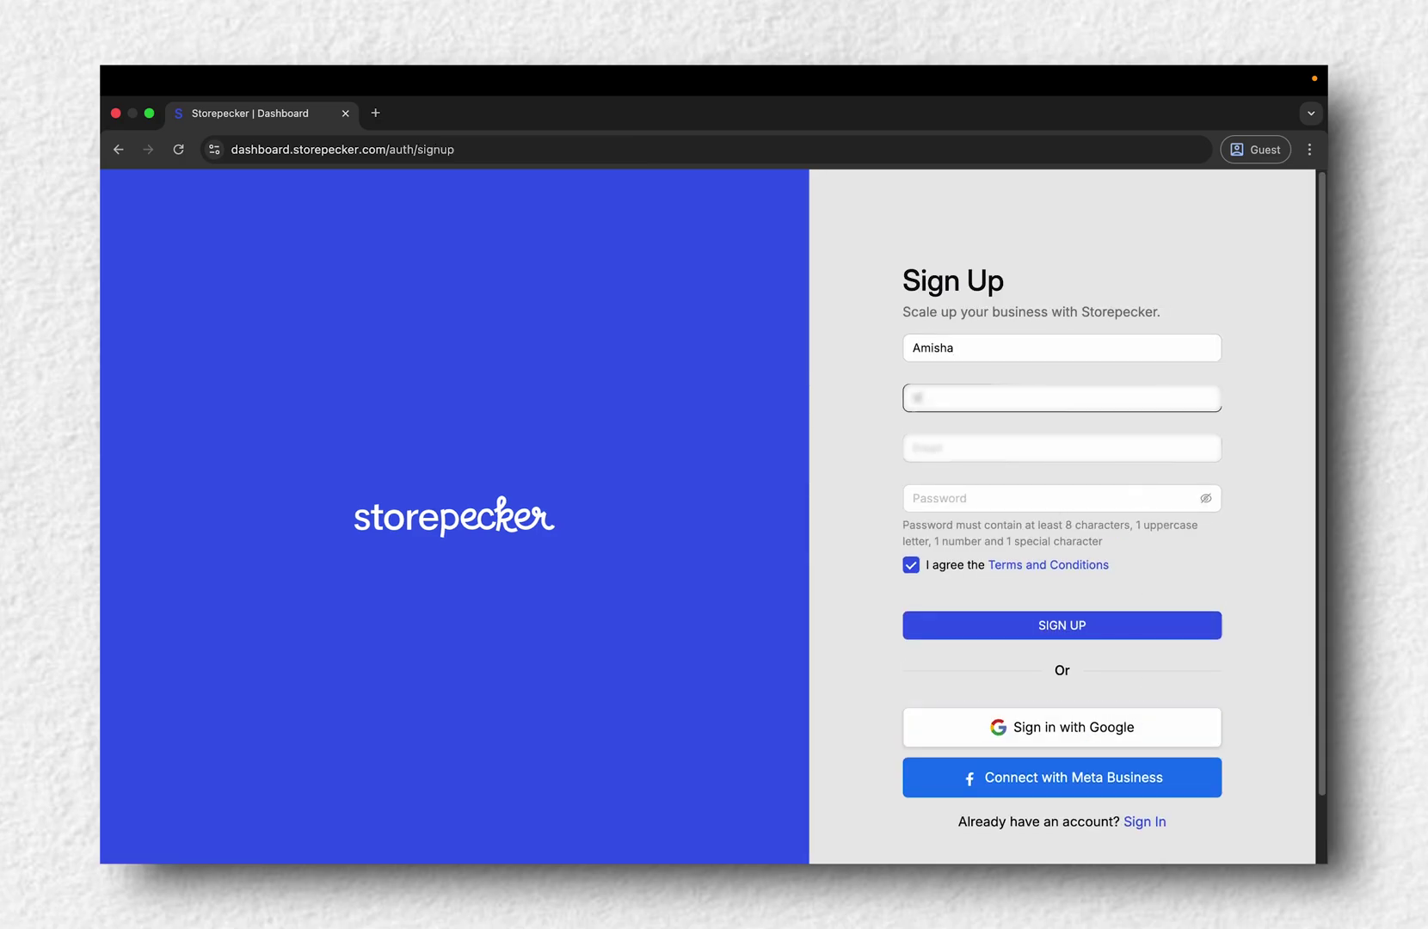
text(Sh)
Add the account email and password, submit, and enter the emailed verification code
key(Tab)
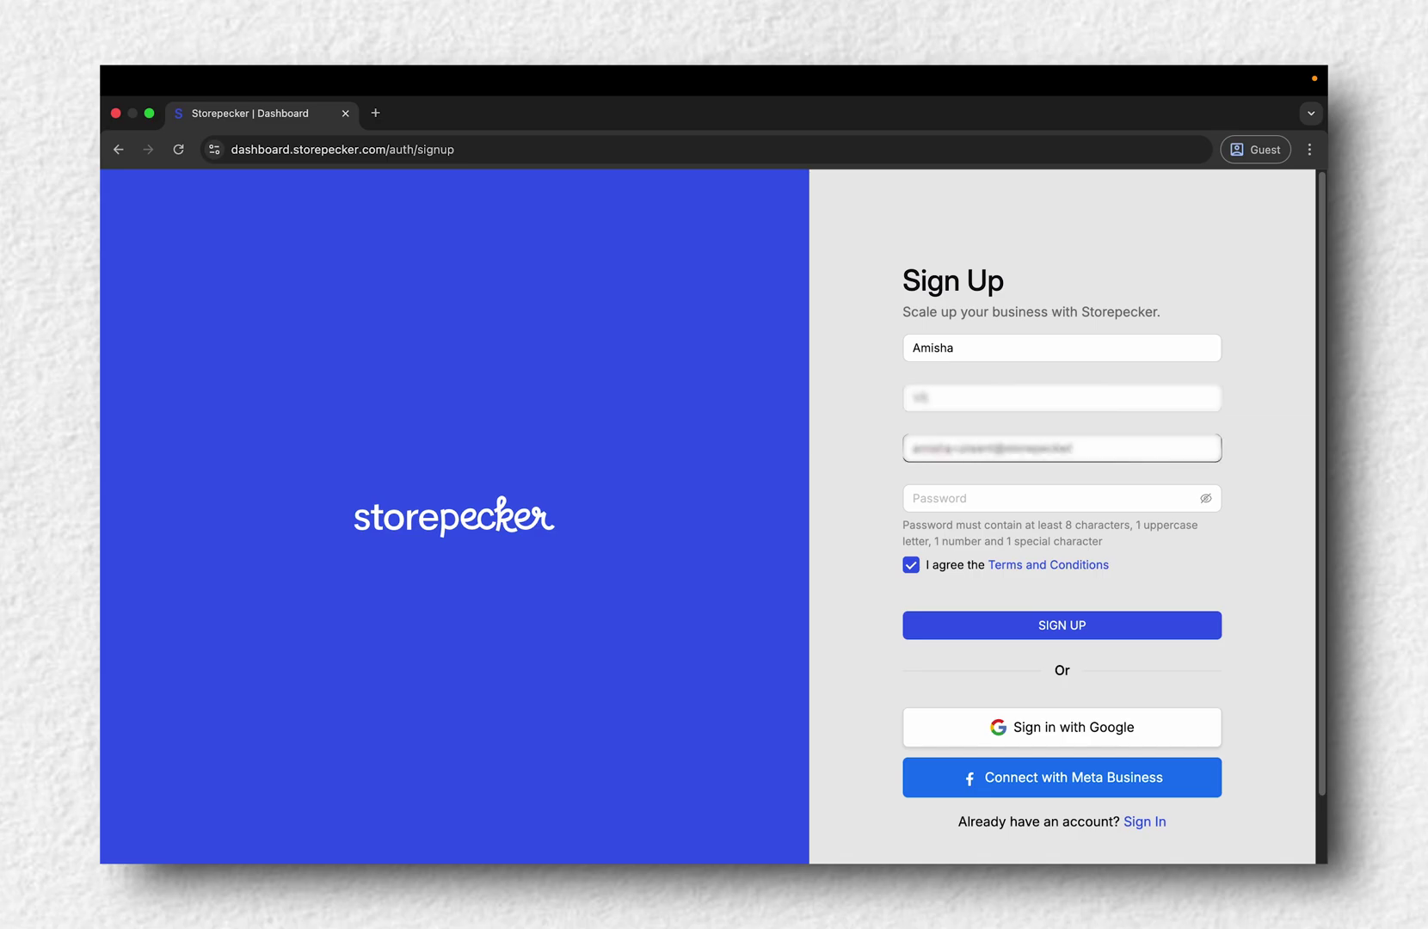
key(Tab)
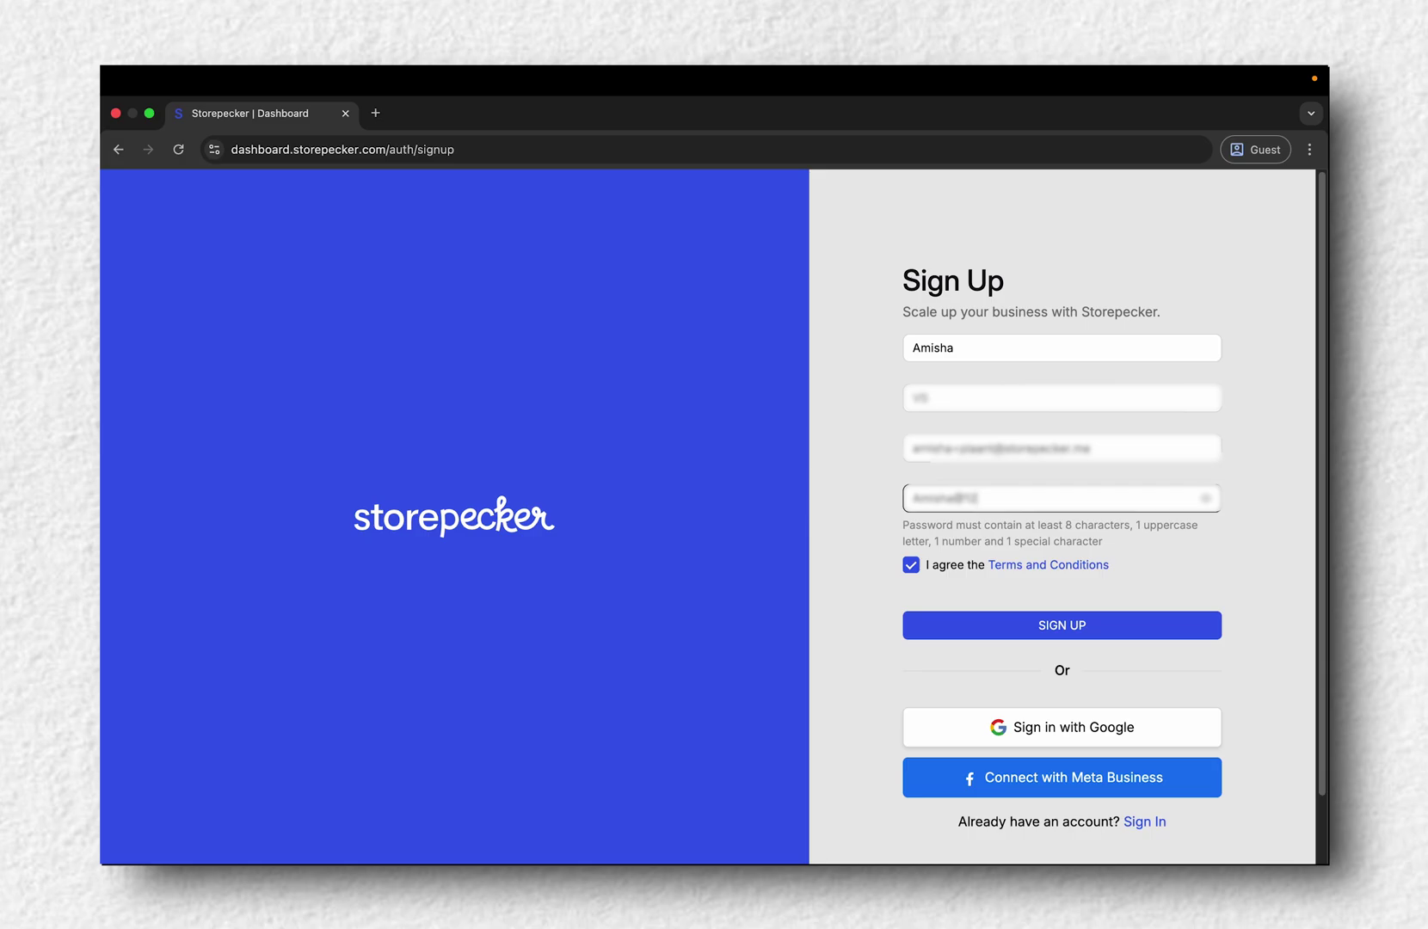
click(1078, 624)
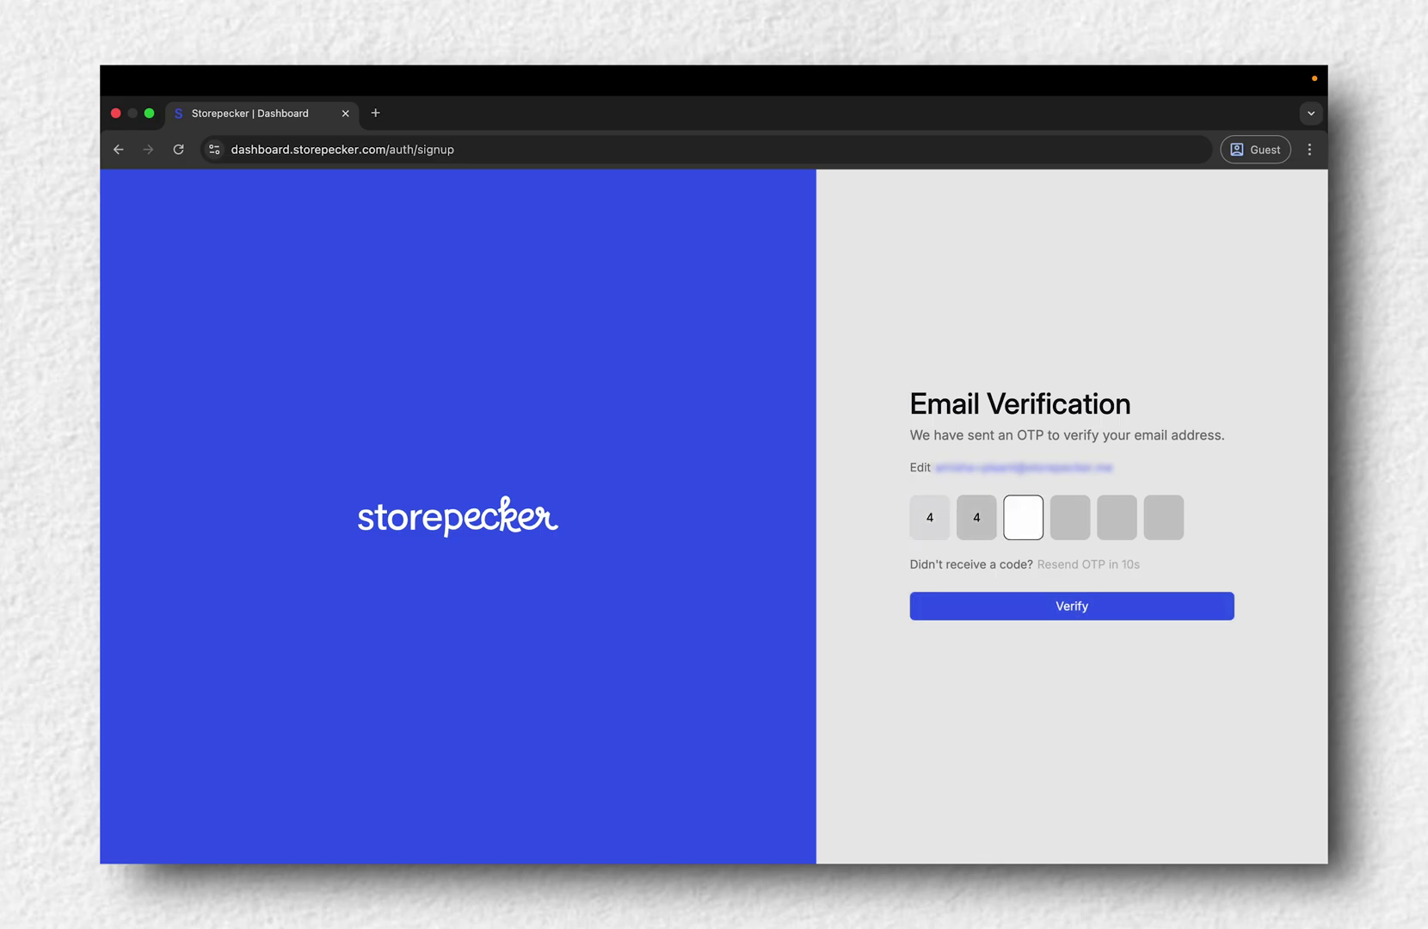
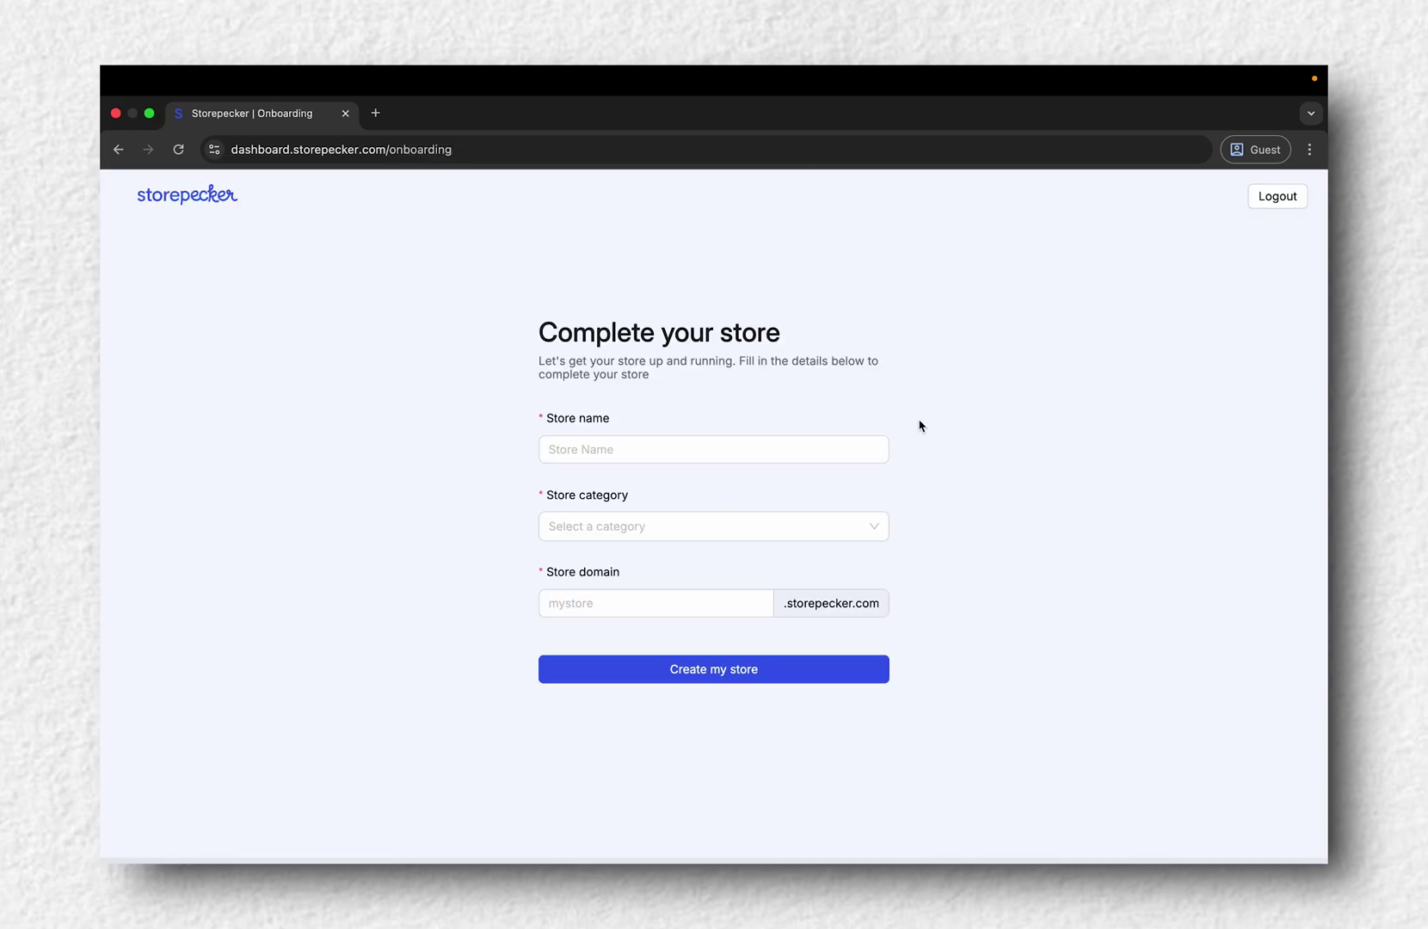
Create the store 'plaant world' in Home and Garden with its domain, on the Free plan
click(763, 453)
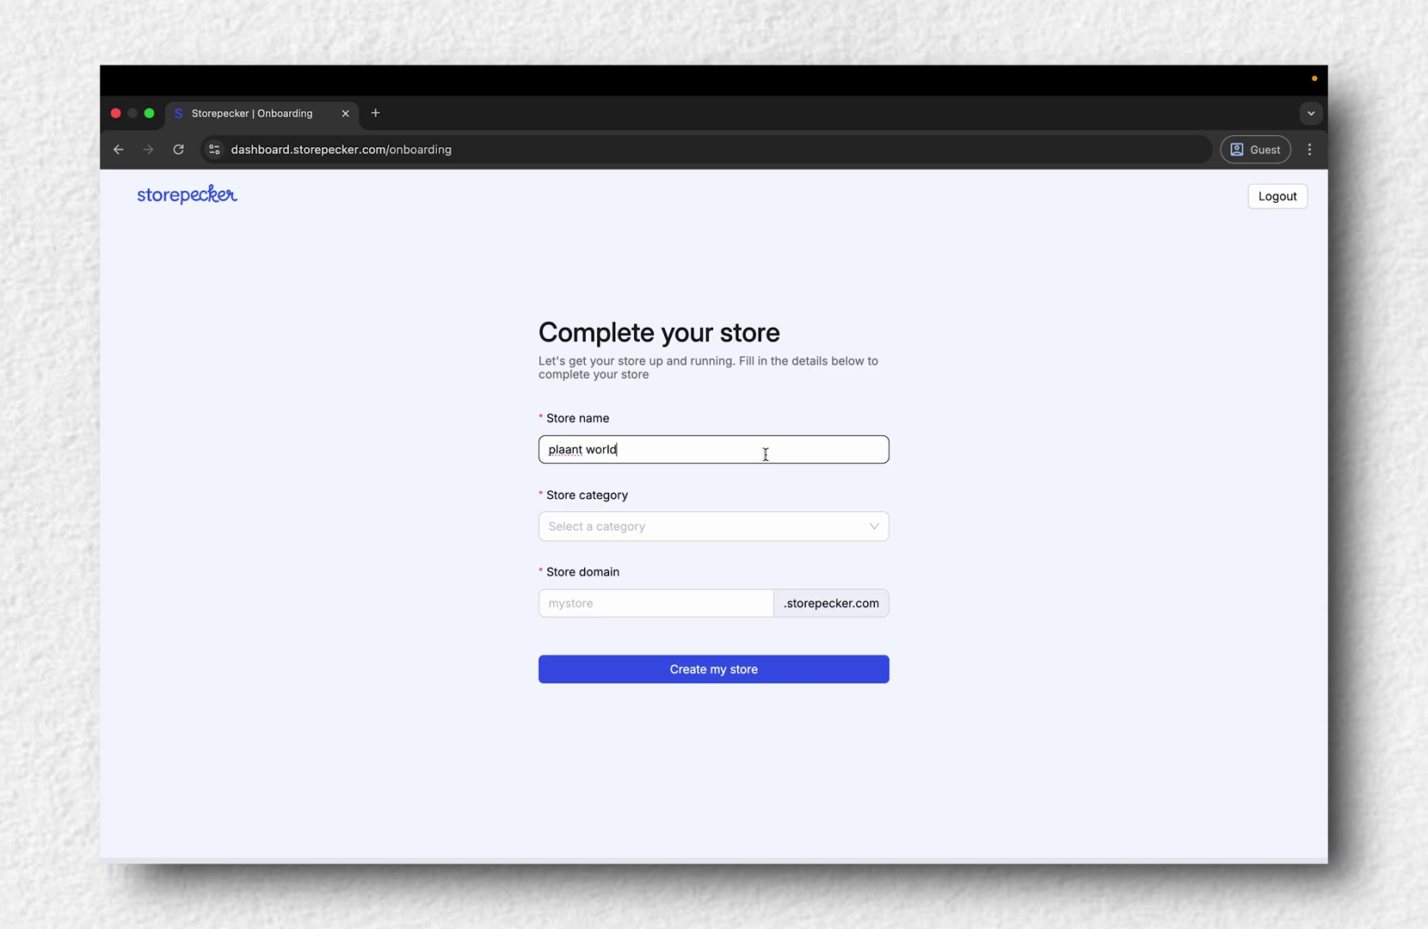
click(755, 532)
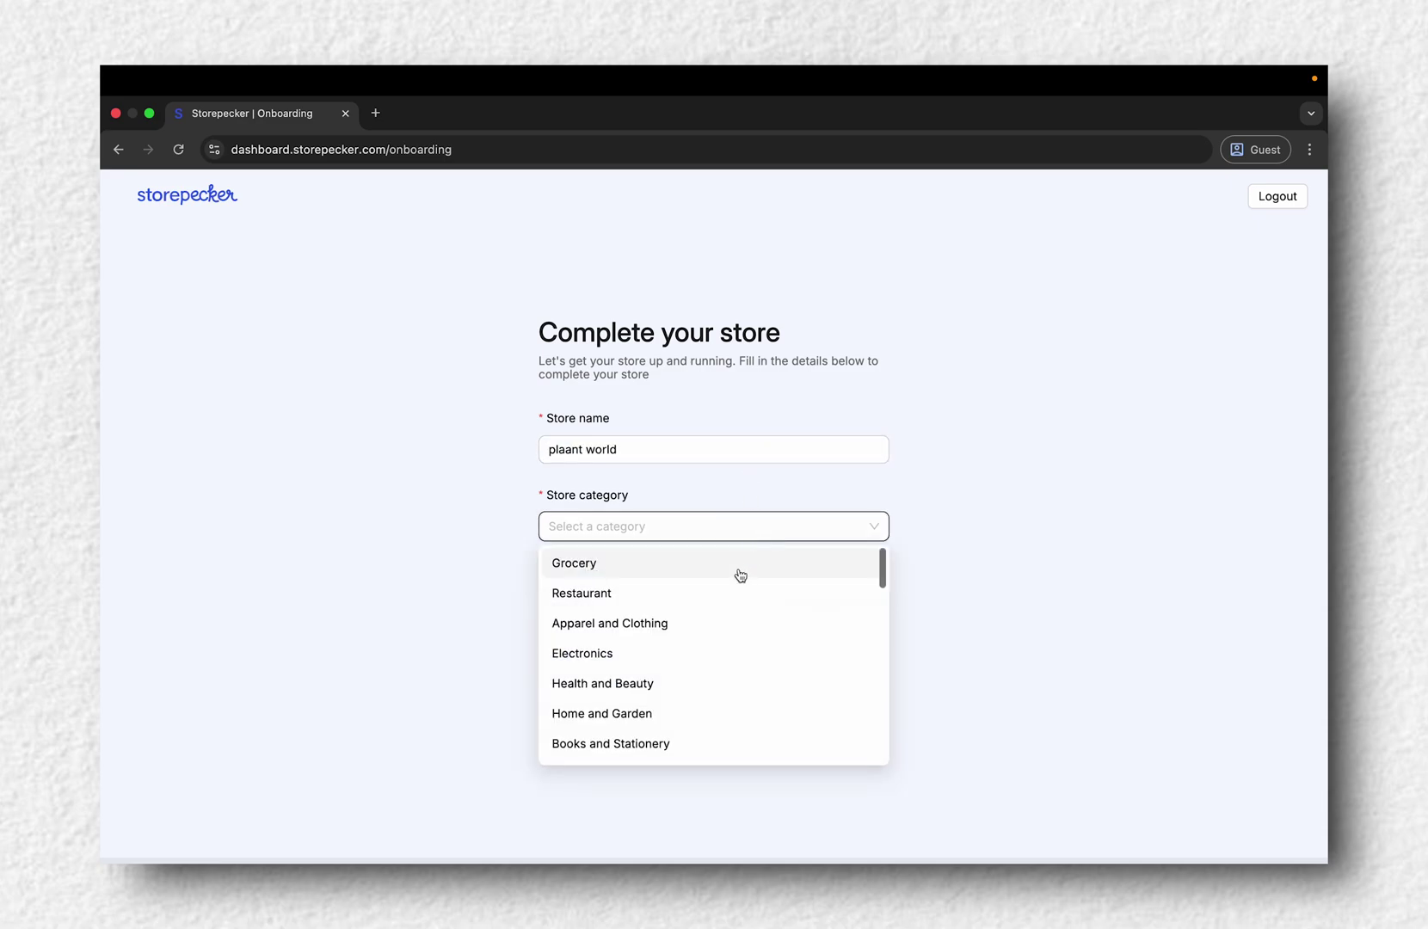
click(671, 713)
key(Tab)
text(plaa)
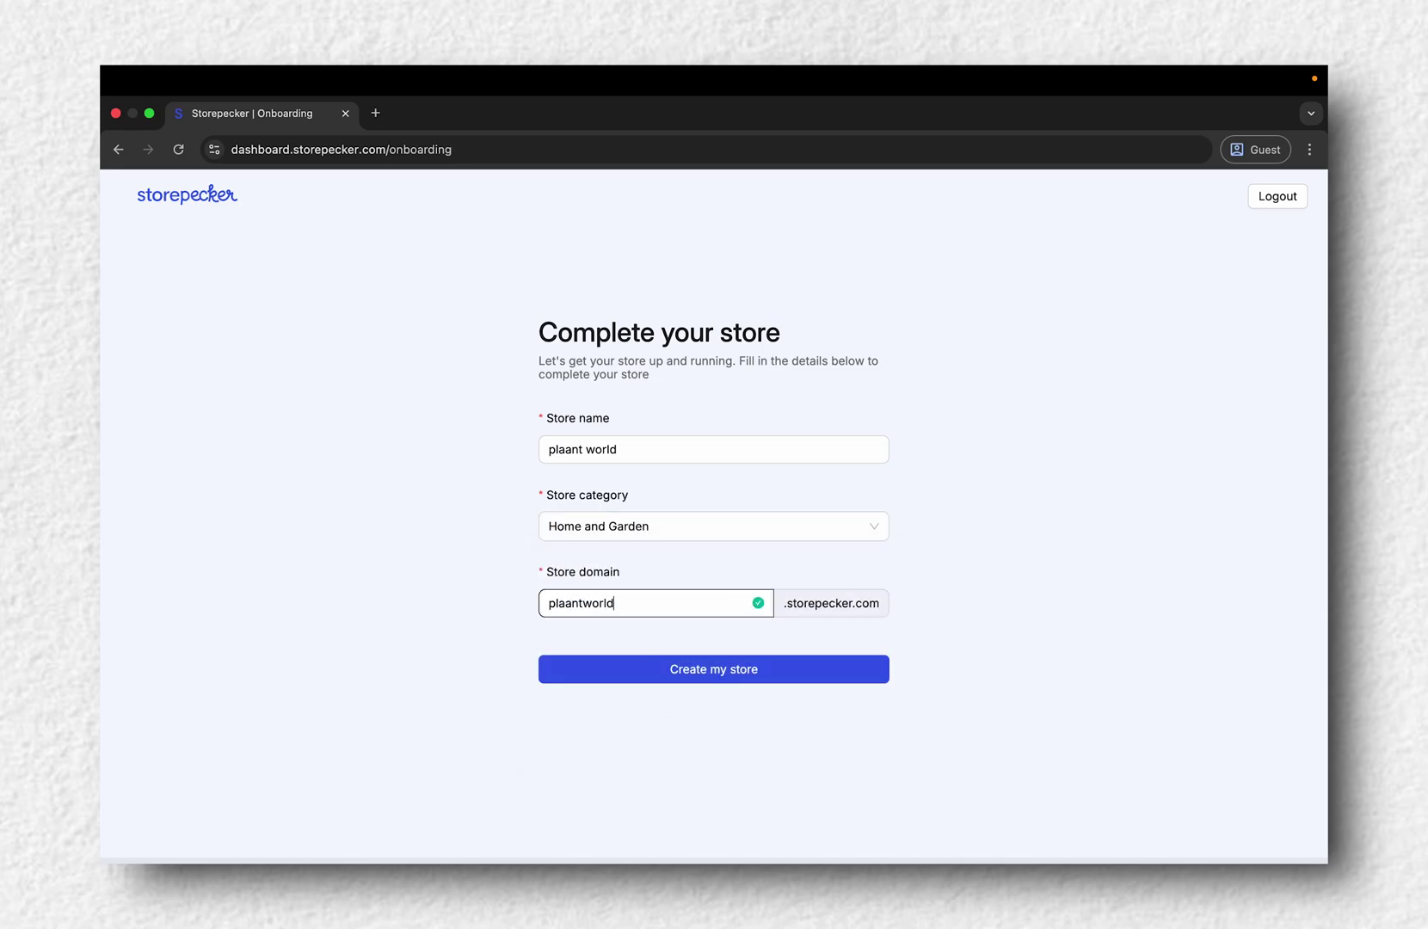
click(714, 674)
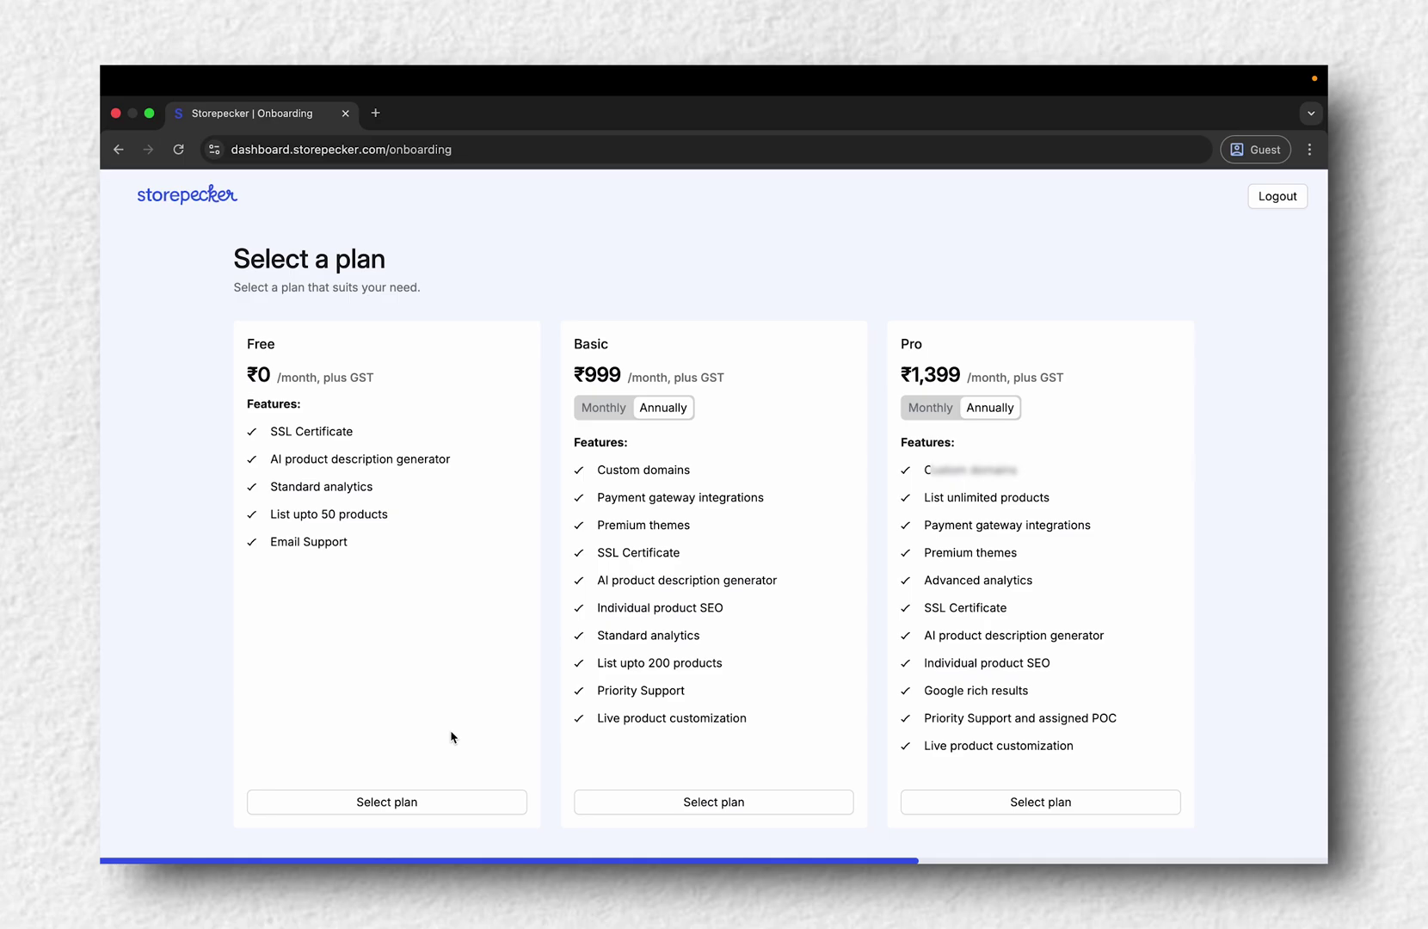
click(415, 805)
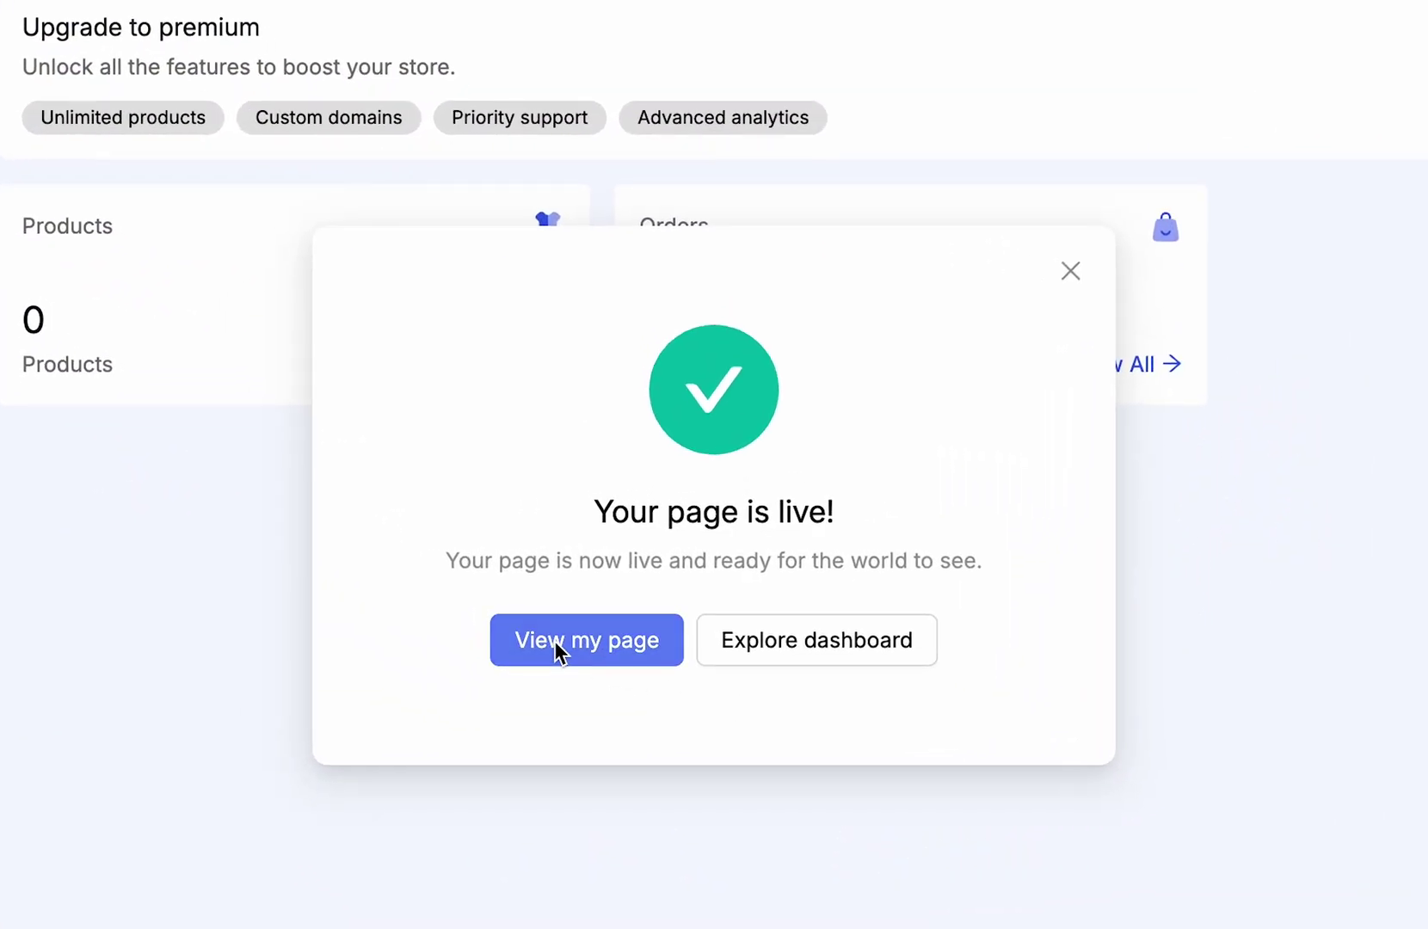
View the live plantworld storefront in a new tab, then dismiss the dashboard's page-is-live message
click(554, 640)
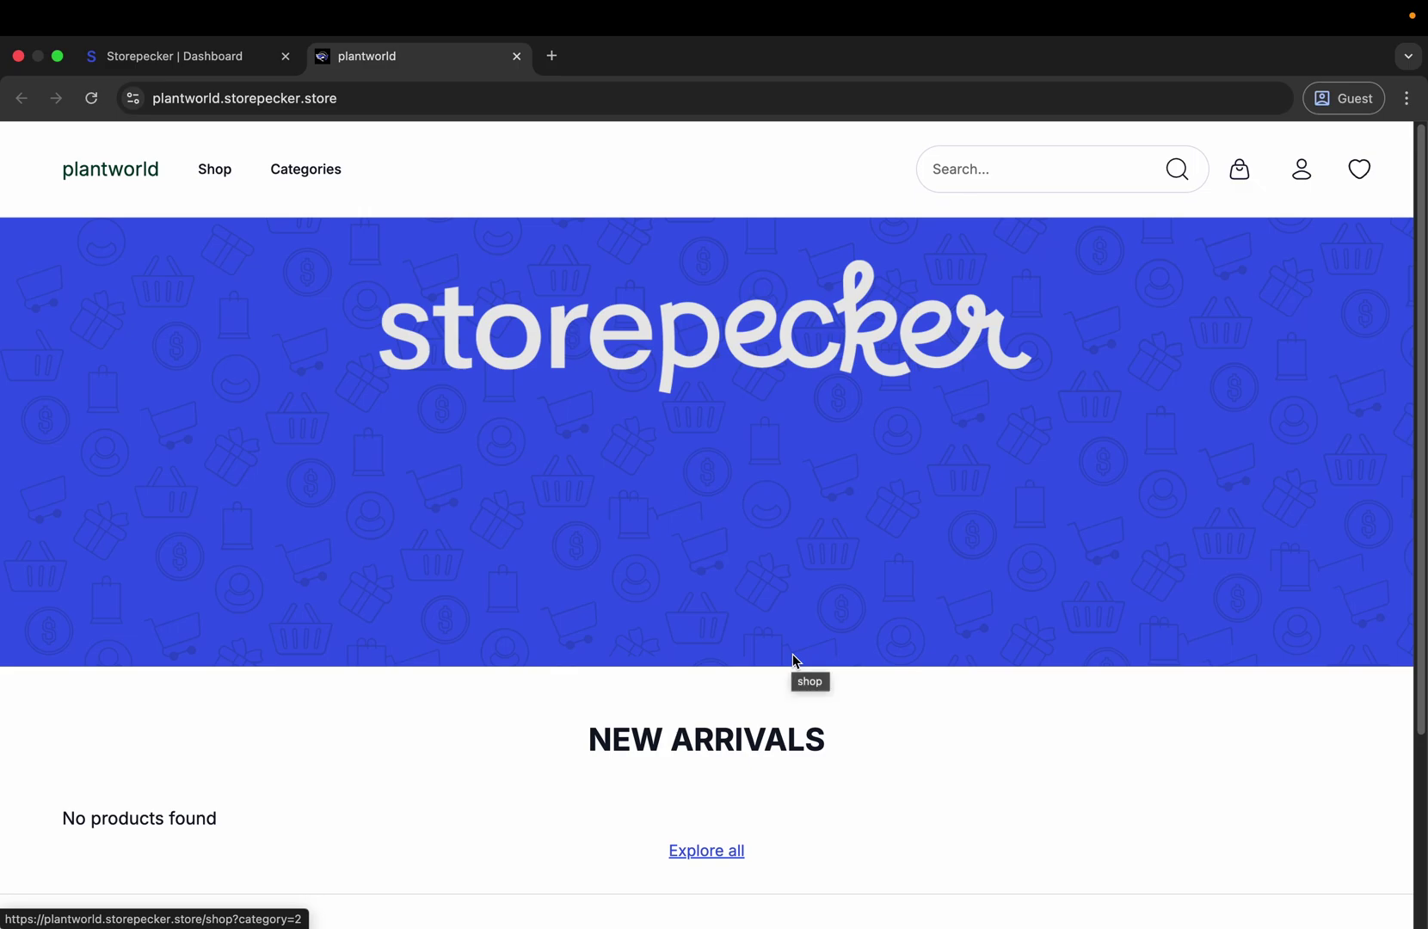
scroll(792, 660, down, 3)
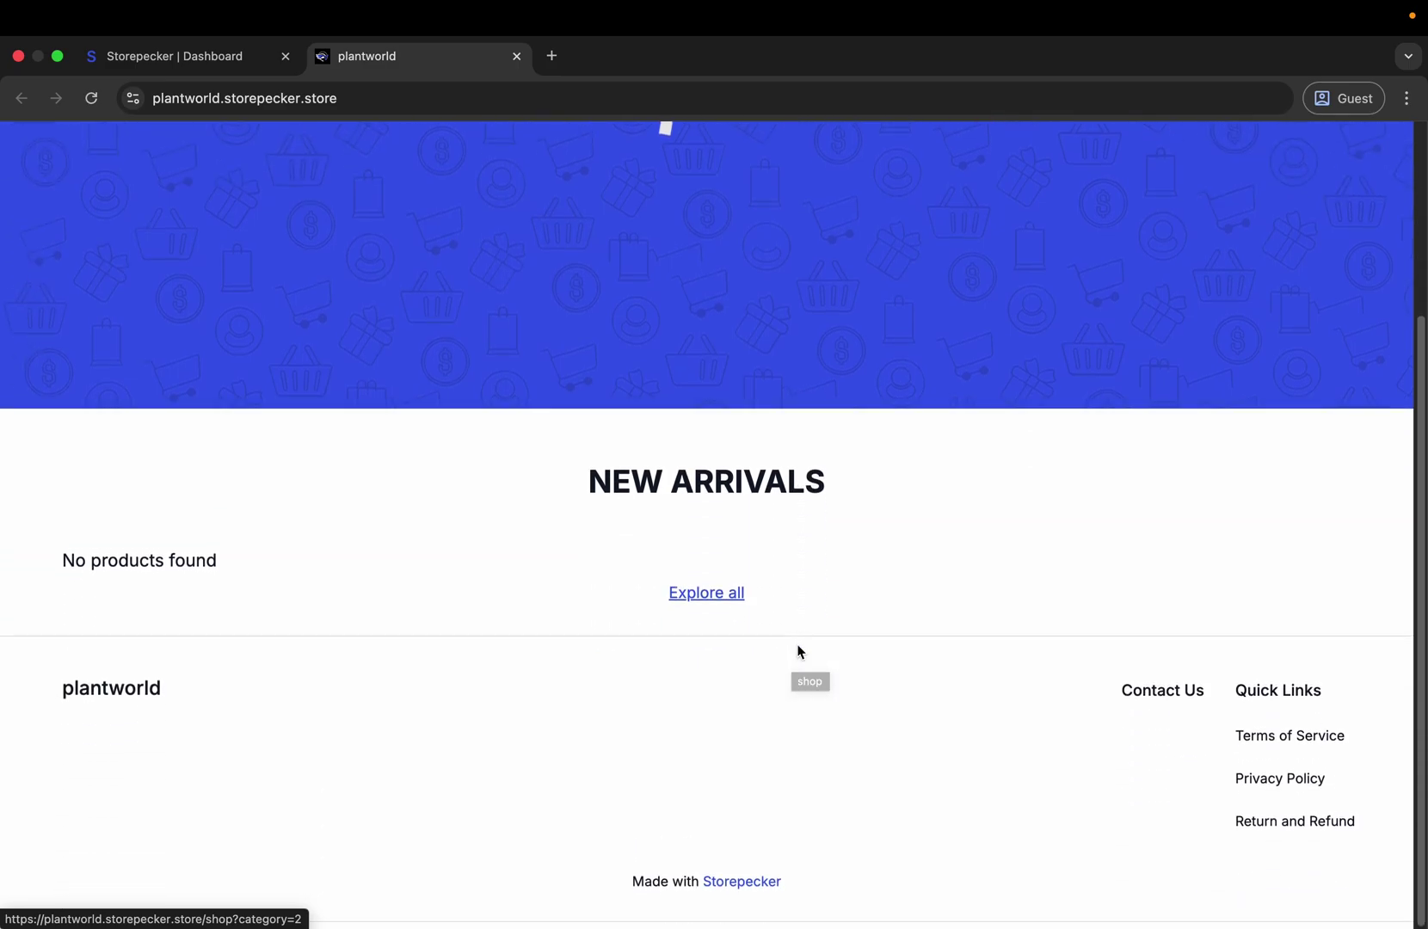
scroll(797, 647, up, 3)
click(158, 67)
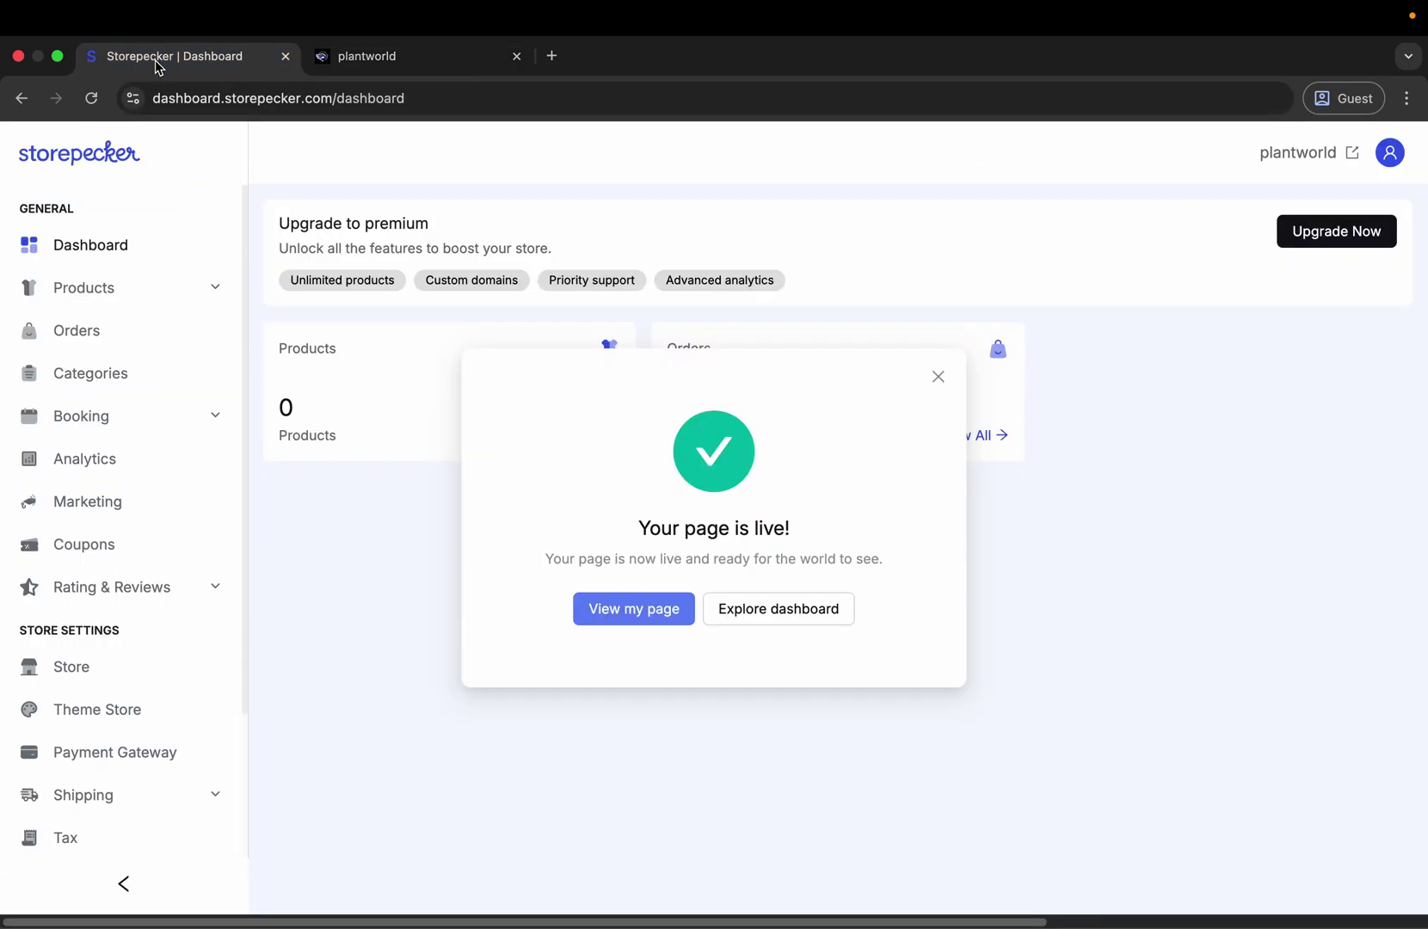
click(760, 606)
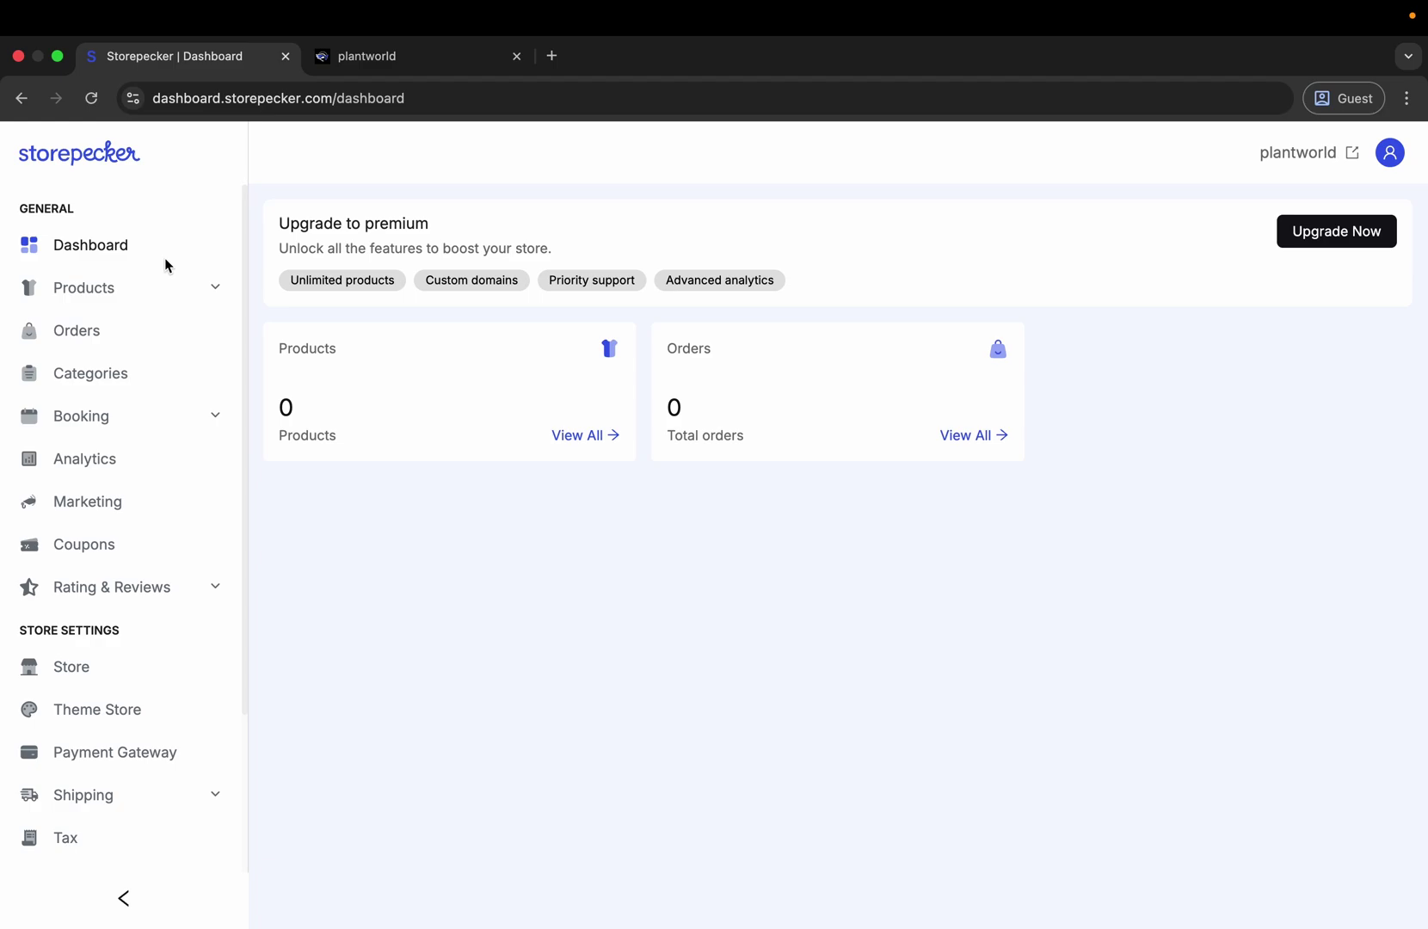
scroll(110, 722, down, 2)
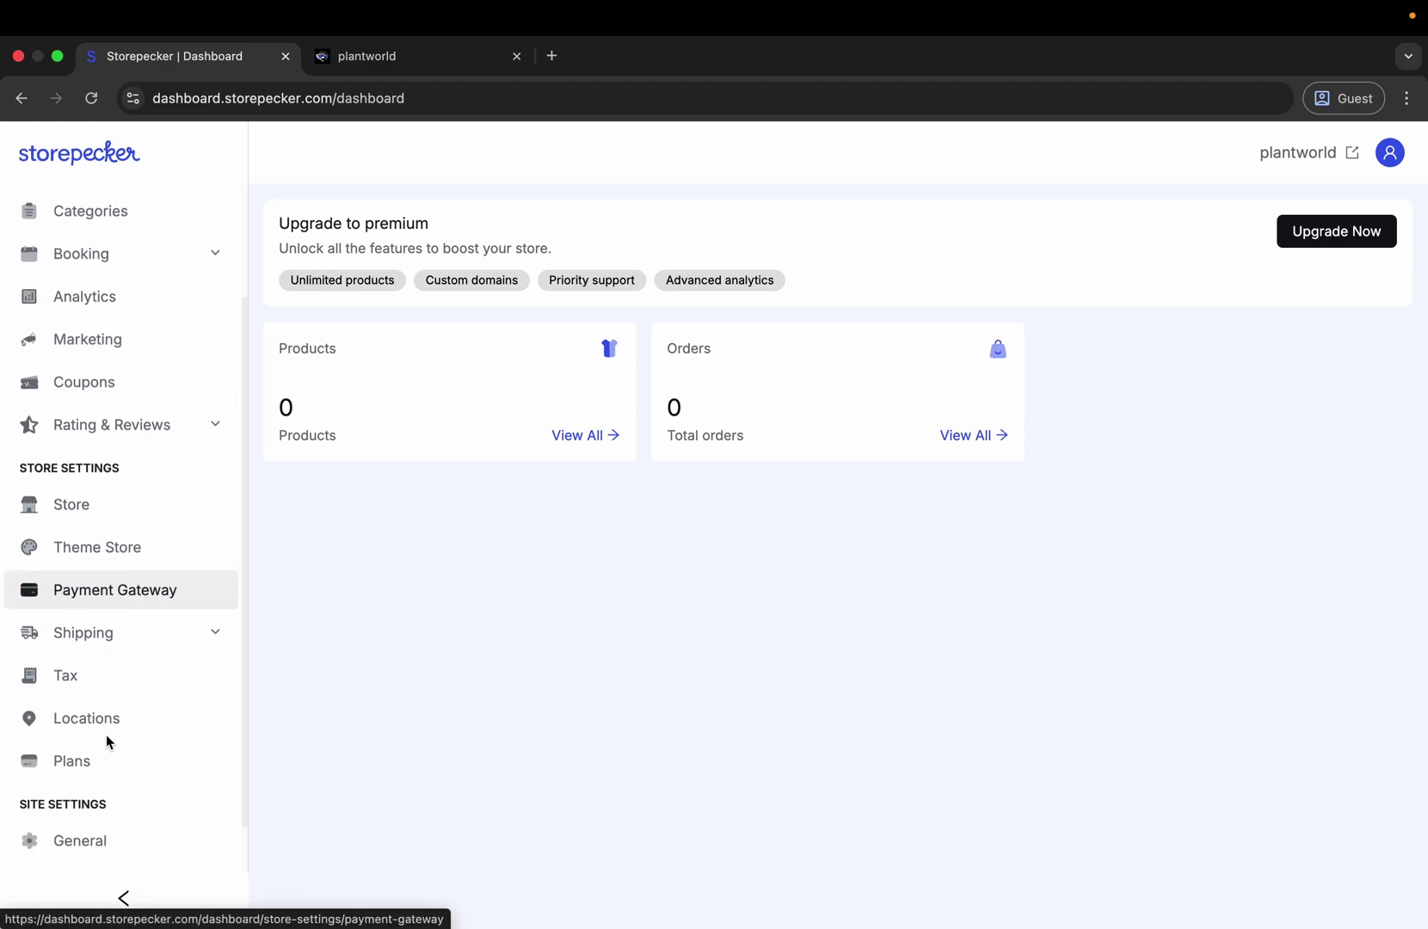
scroll(106, 735, down, 5)
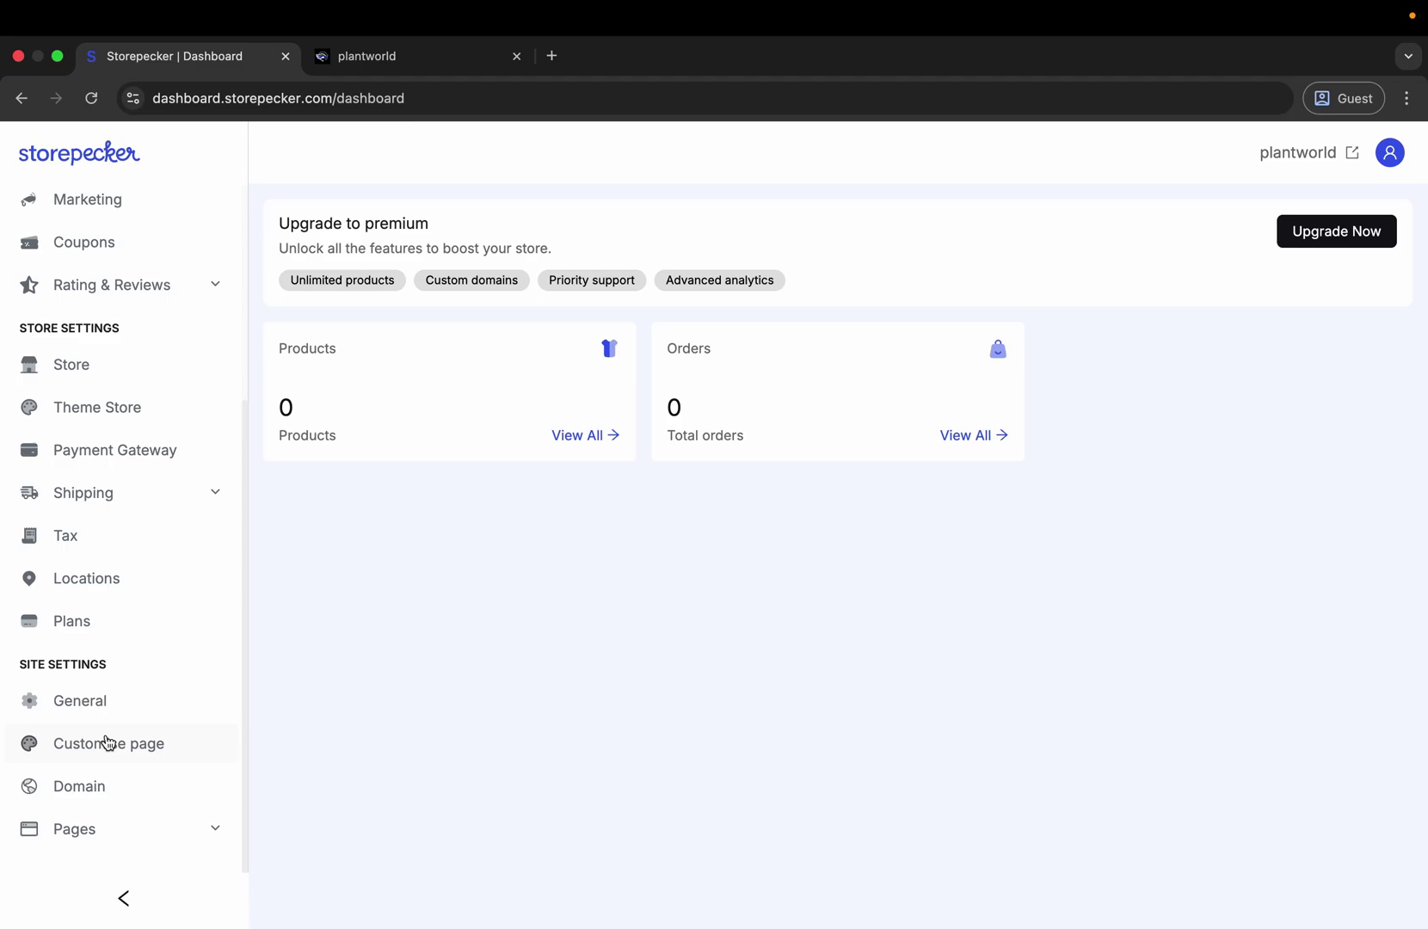
In Customise page colors, set primary to green #3B7900 and secondary to lime #84BD00
click(106, 742)
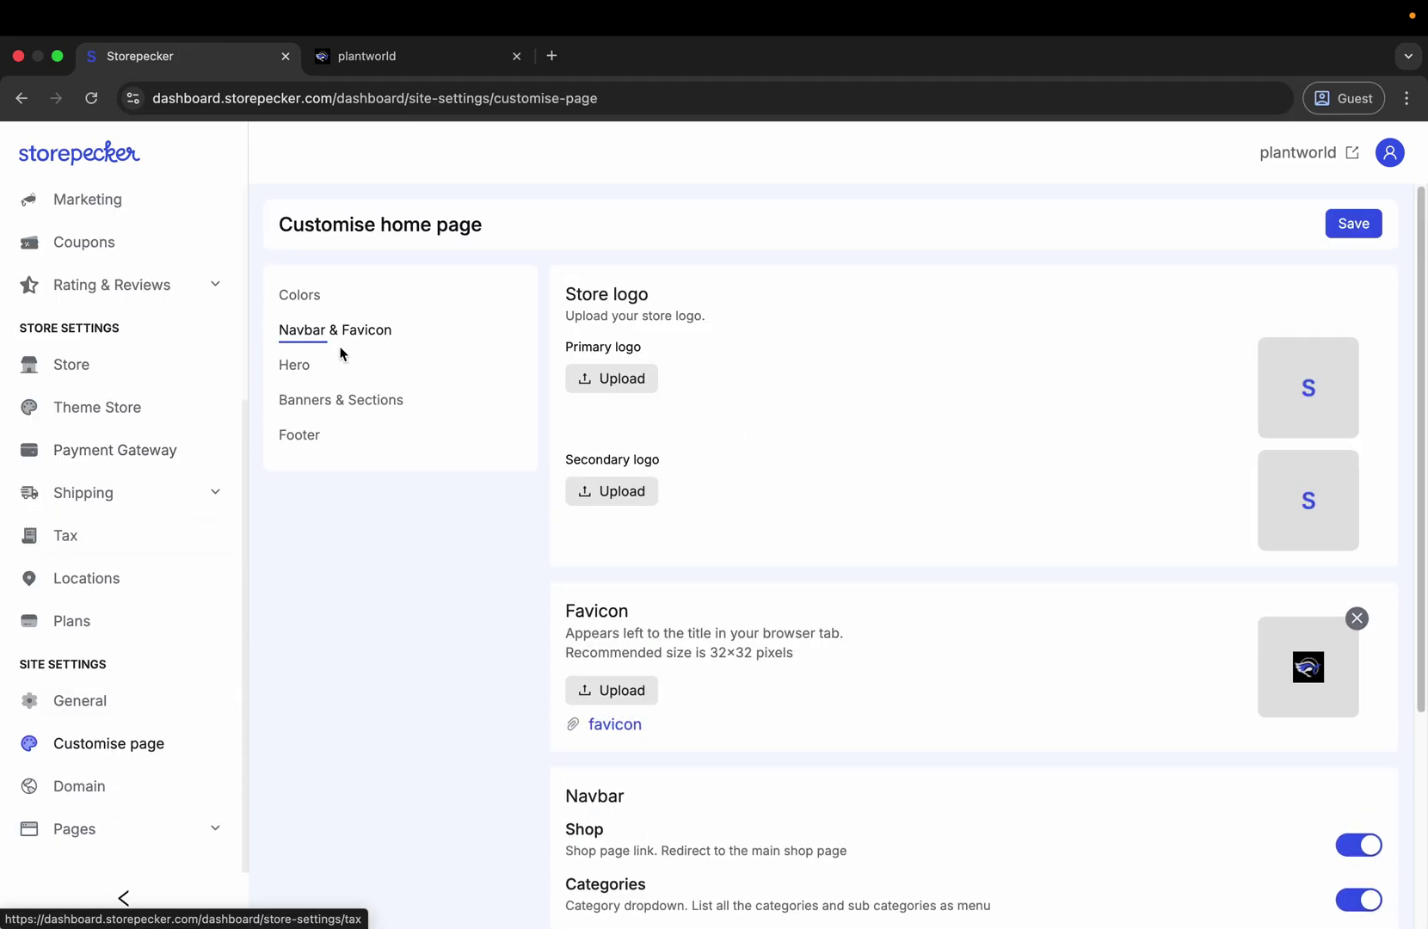
click(318, 295)
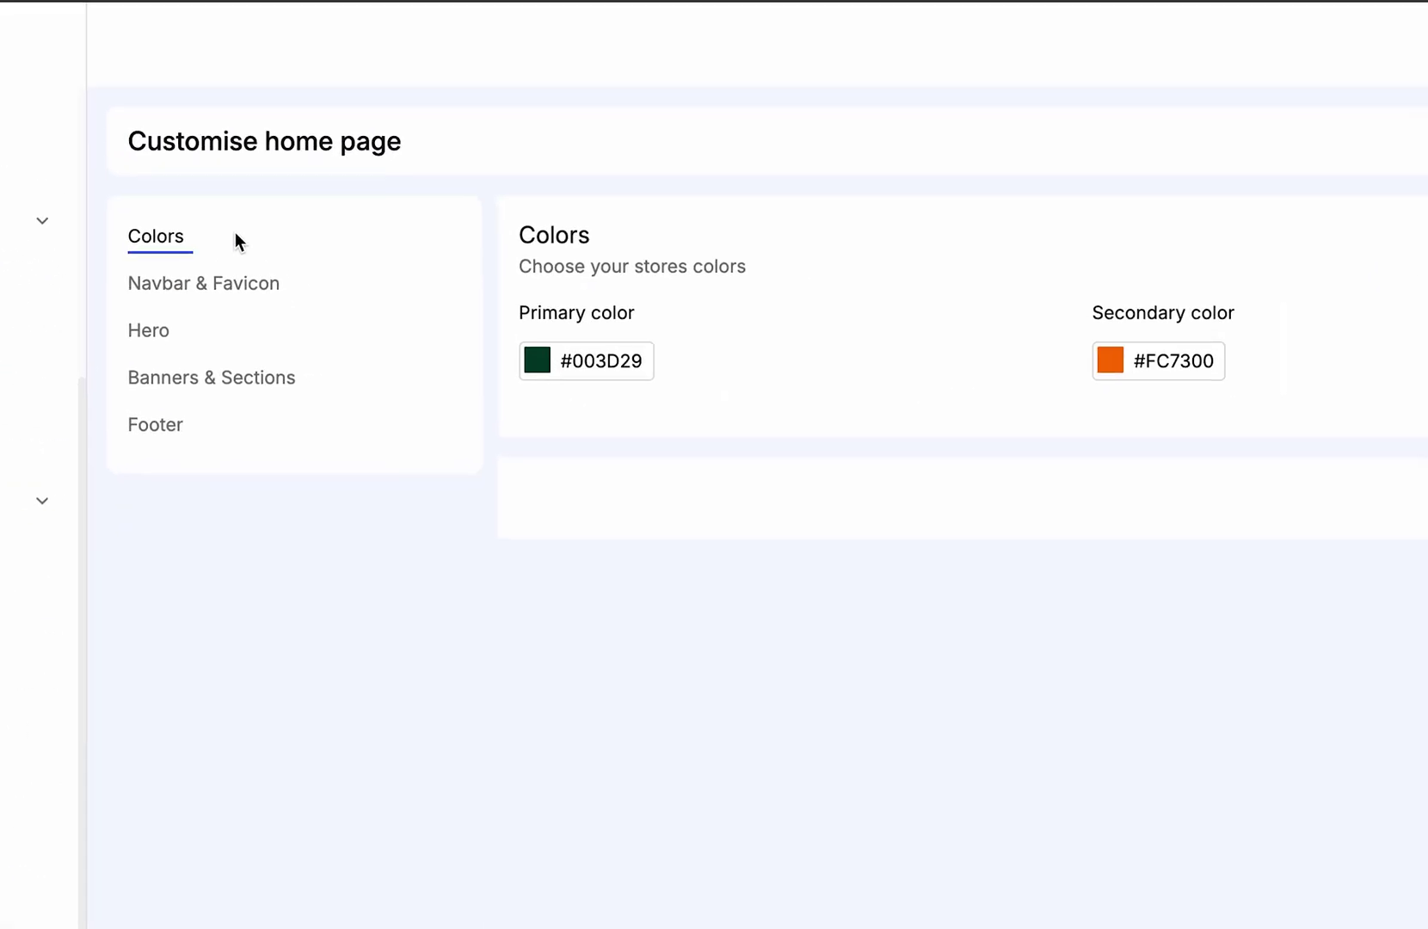
click(532, 356)
drag(723, 569, 963, 550)
click(1195, 625)
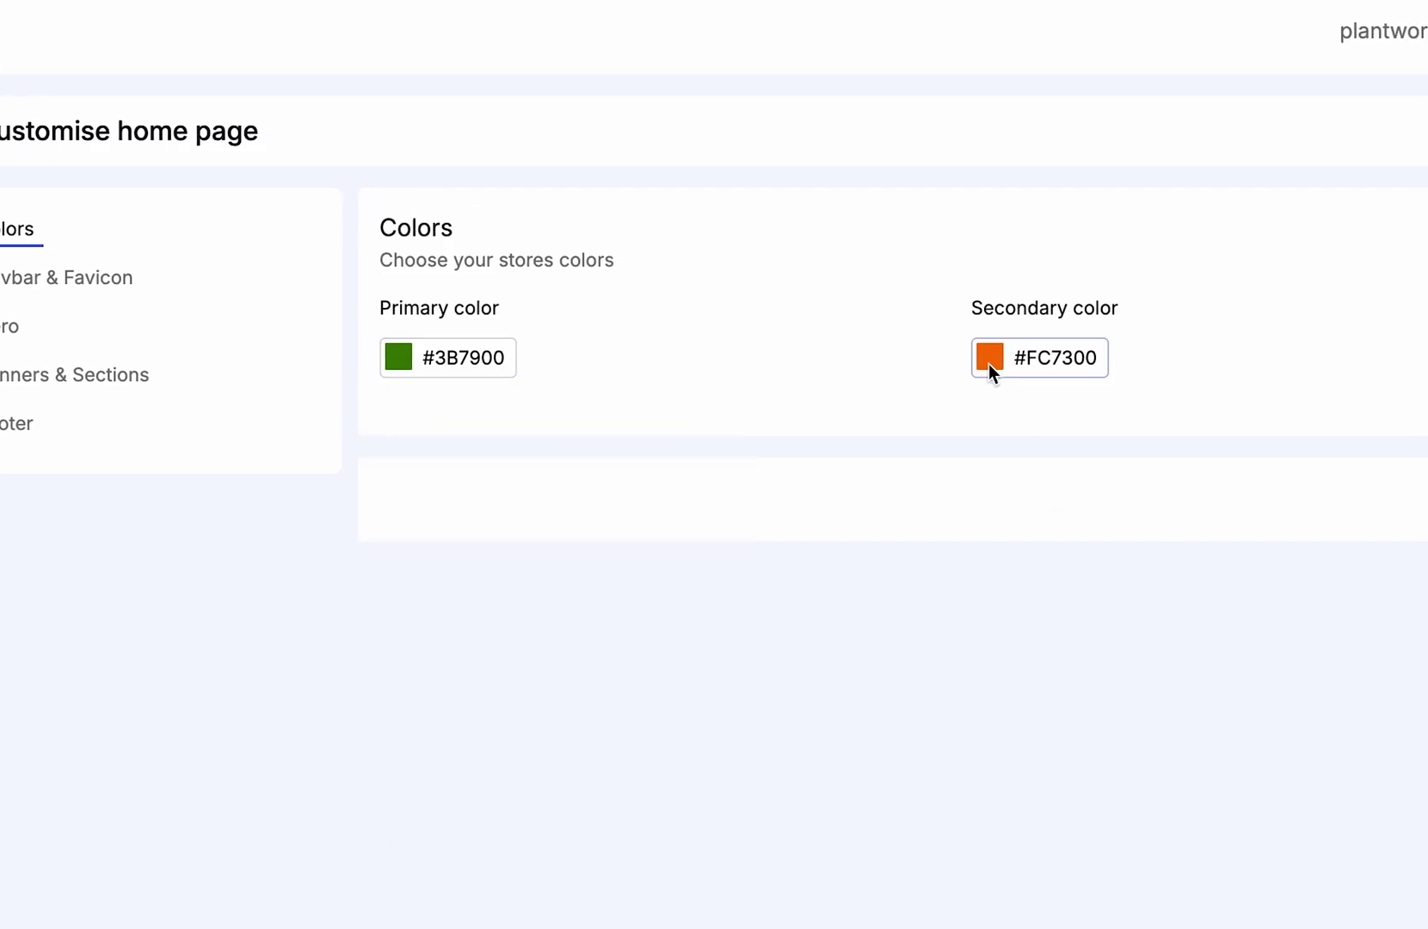
click(991, 371)
drag(1050, 703, 1044, 702)
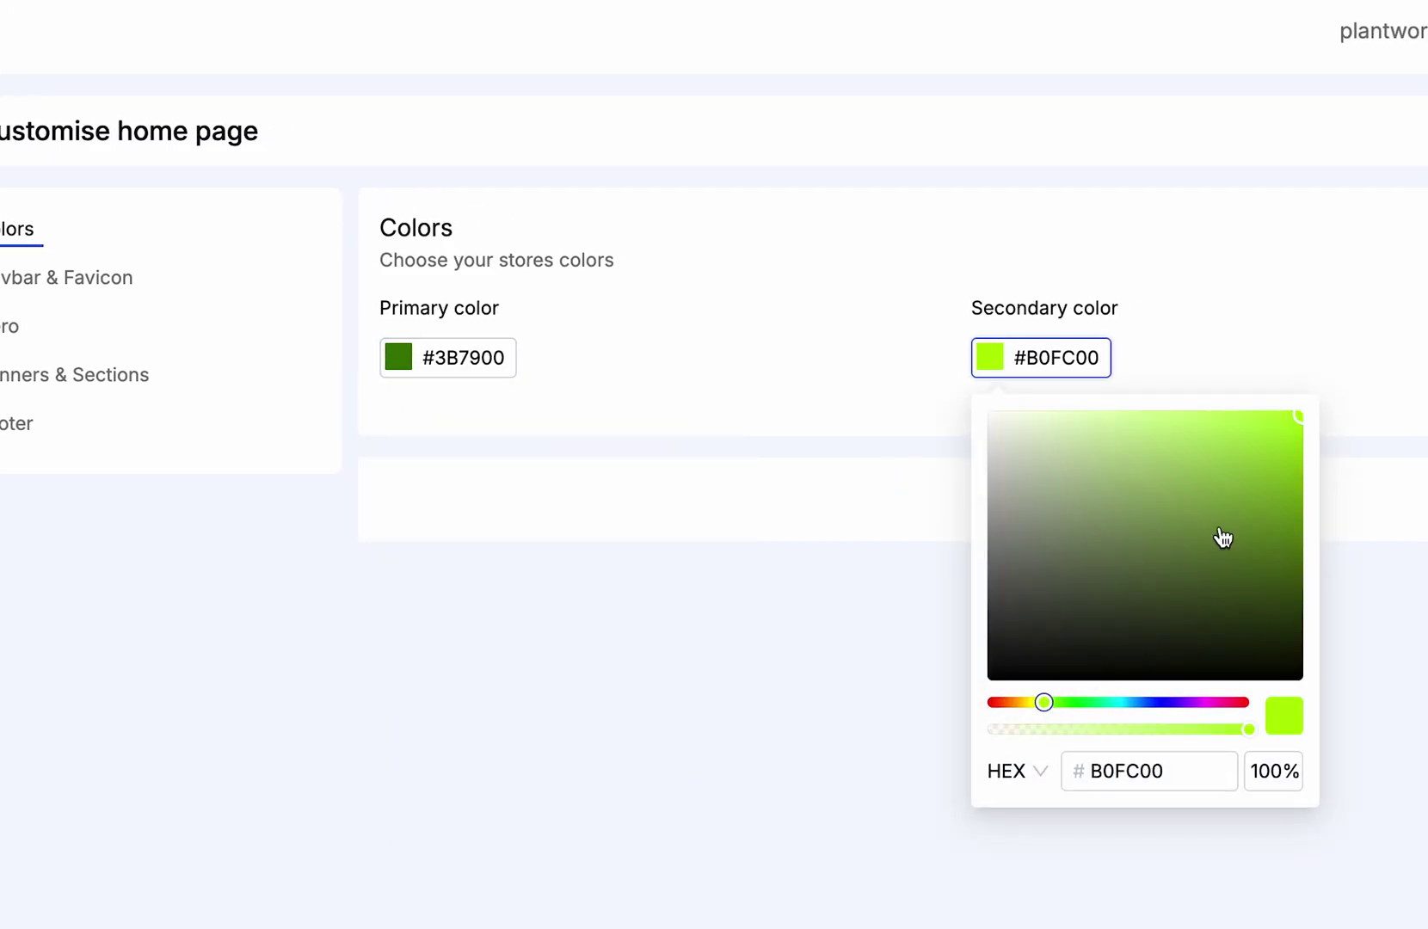
click(1221, 535)
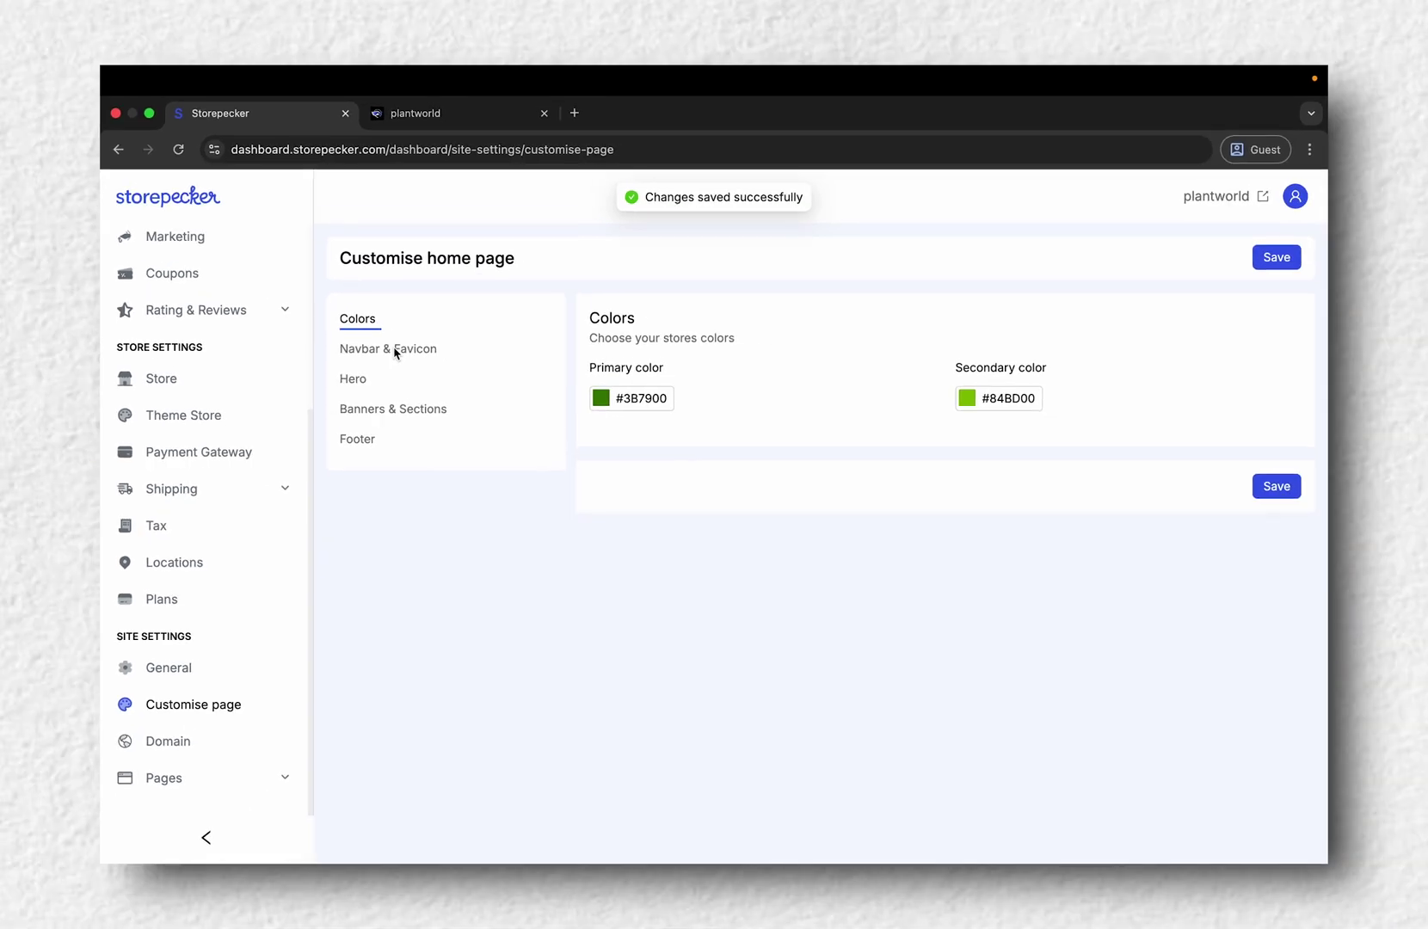
Save the PlantWorld logo under Navbar & Favicon, then go to Hero settings
click(393, 352)
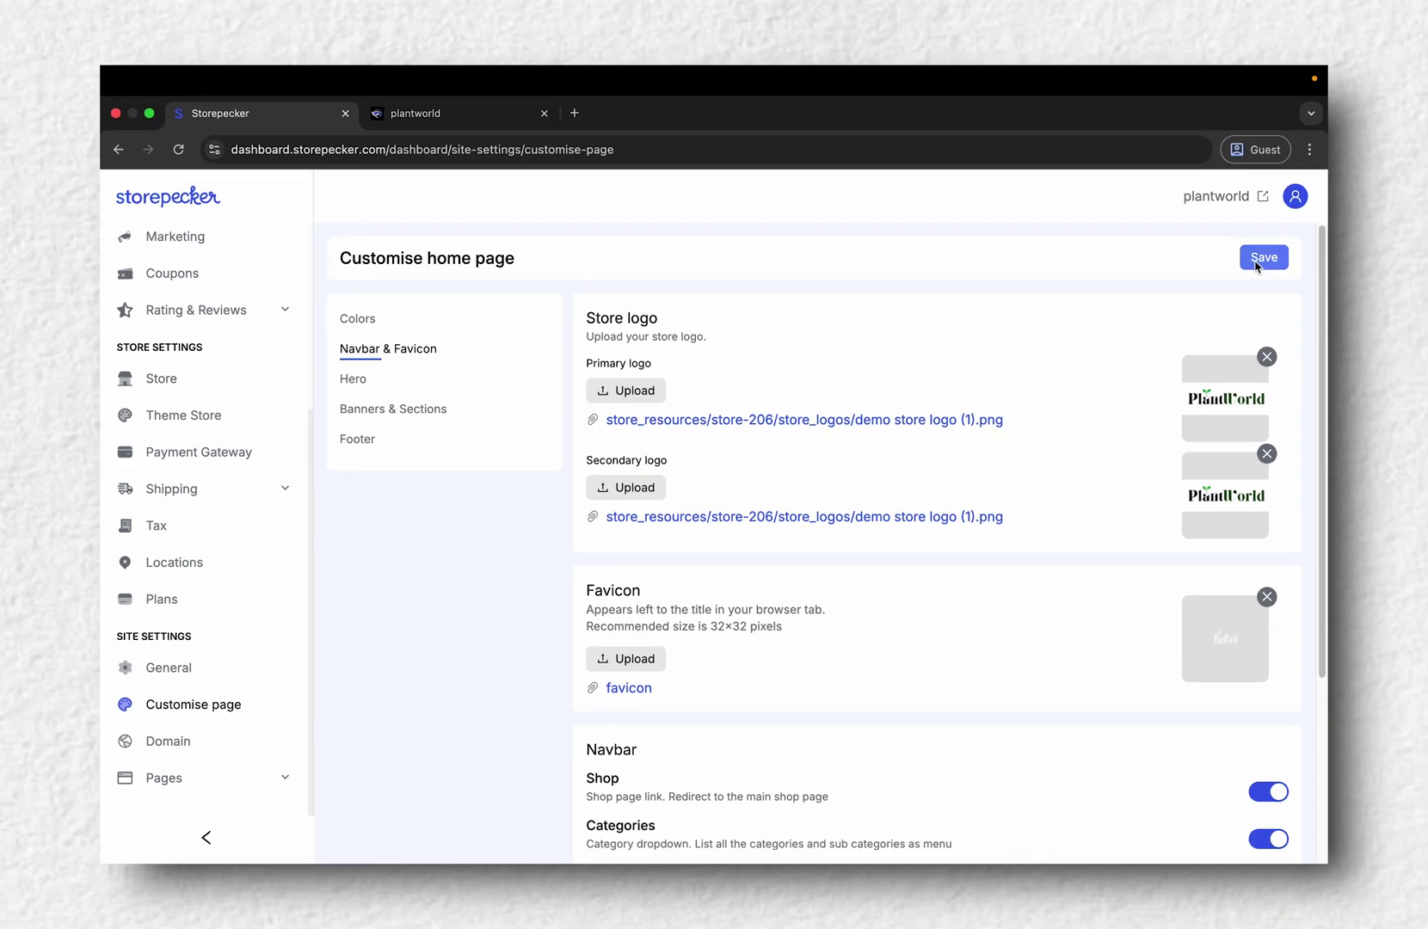
click(1258, 260)
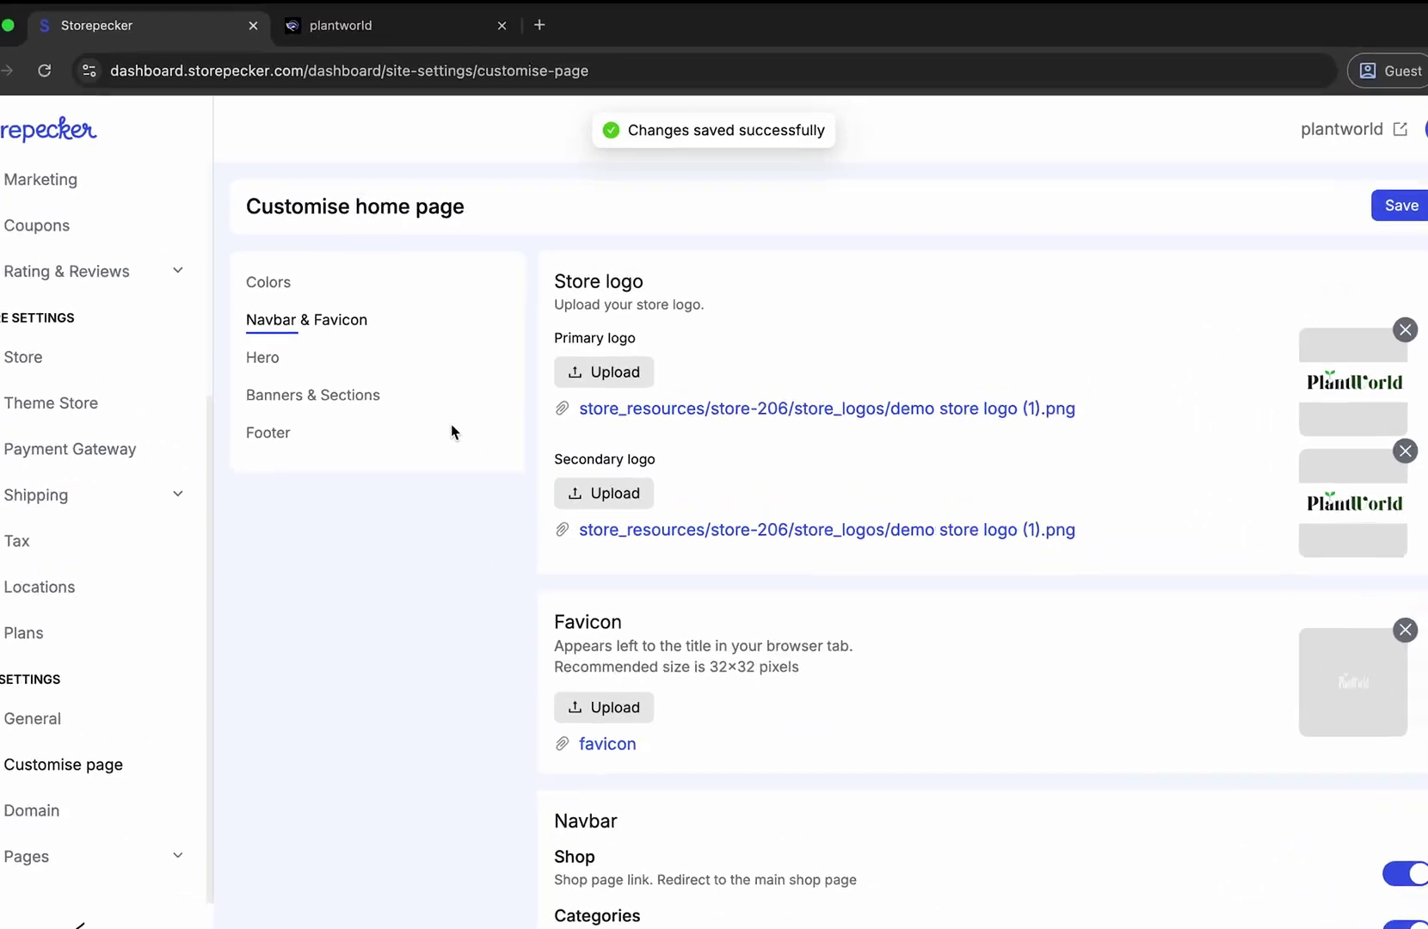
click(287, 361)
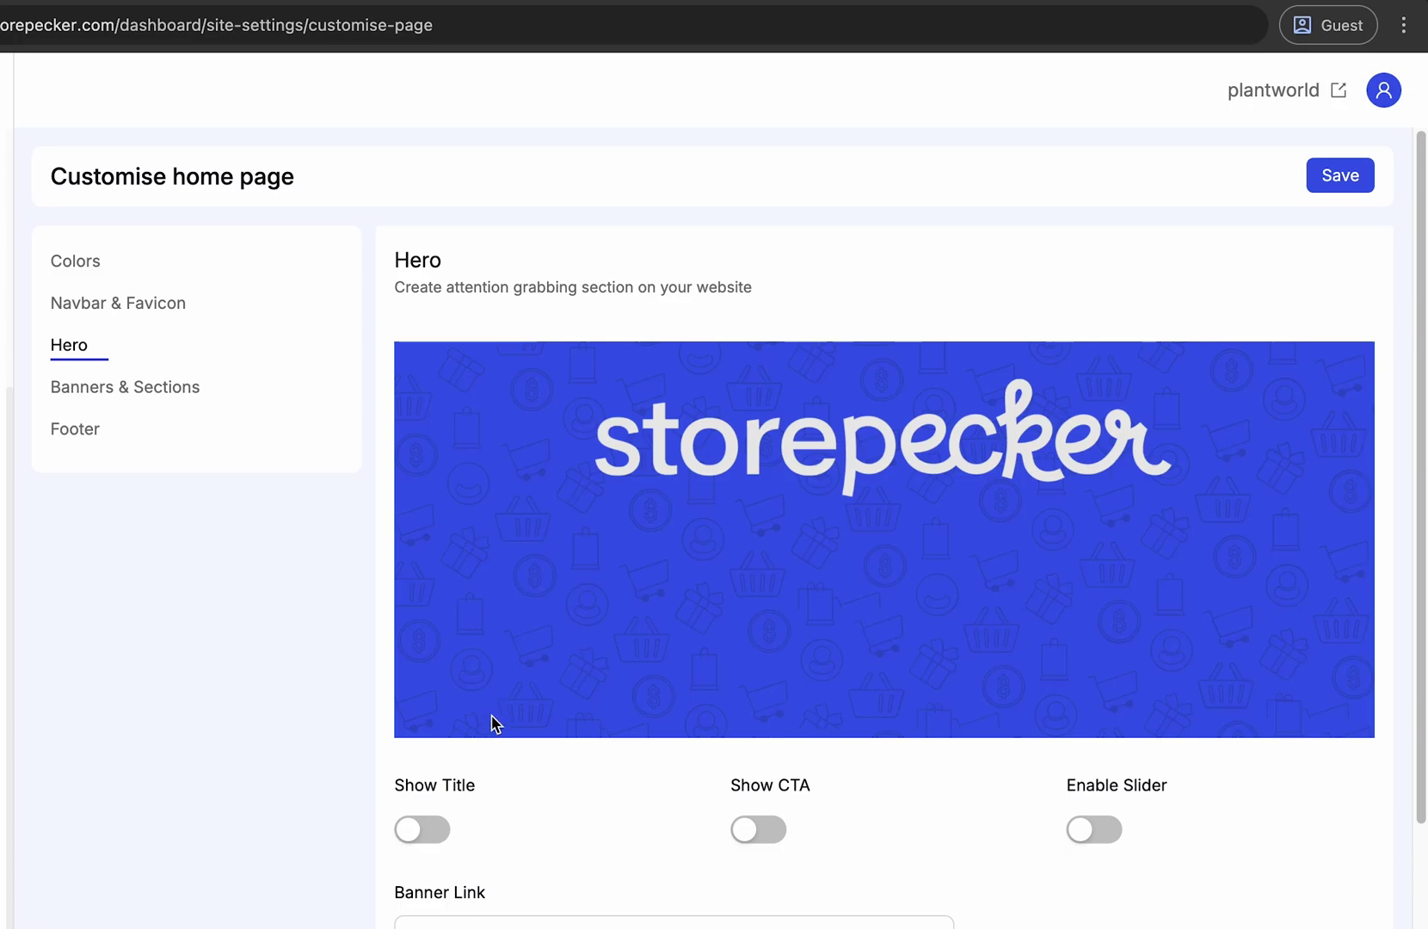
Upload the potted plant photo as hero desktop background, show the title, and save
scroll(497, 710, down, 5)
click(475, 784)
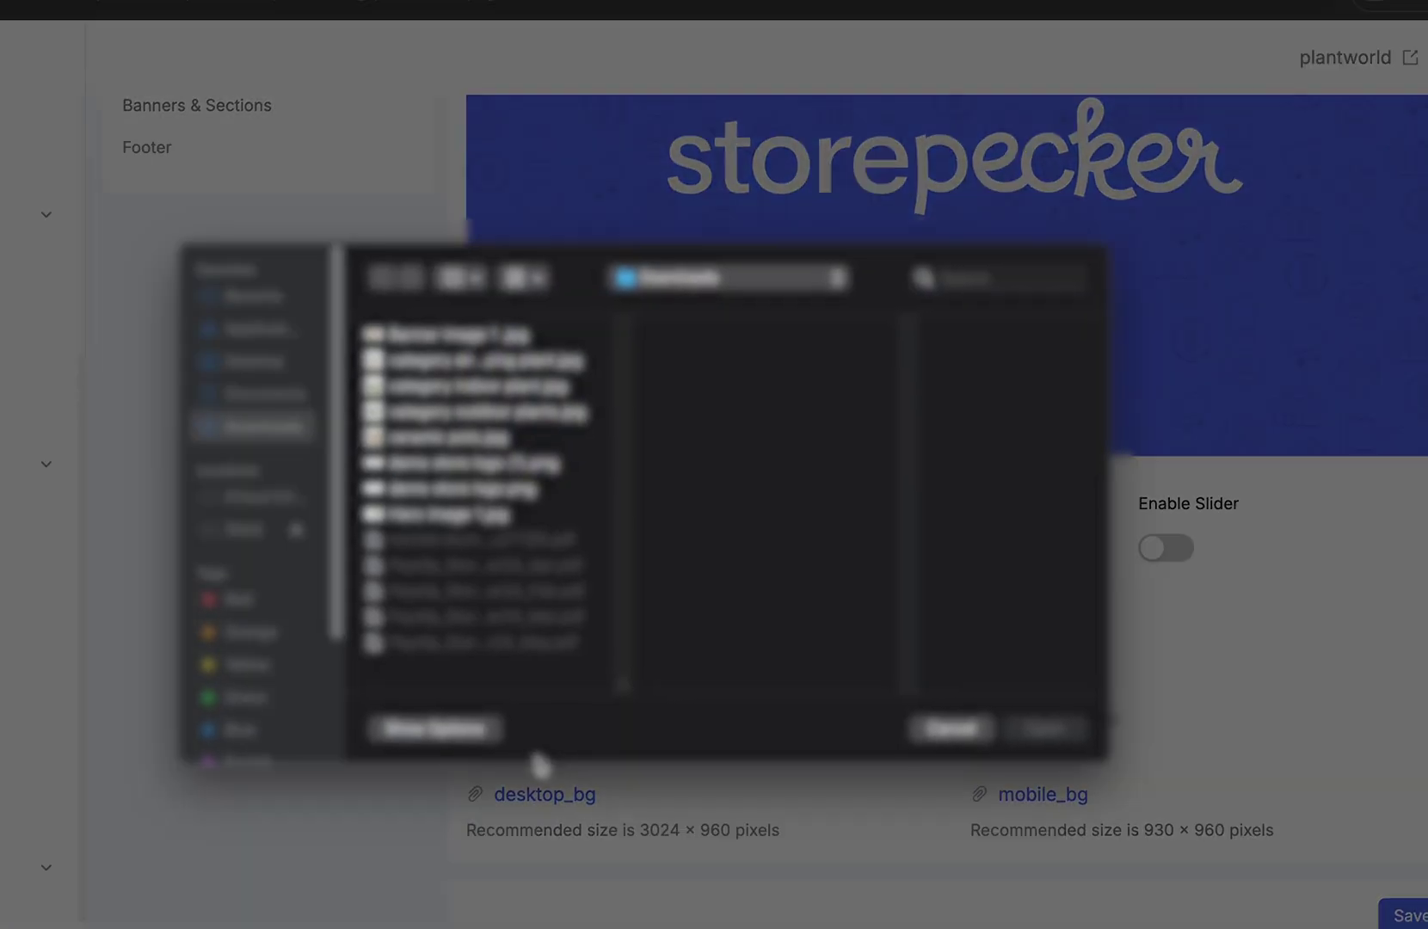
click(479, 515)
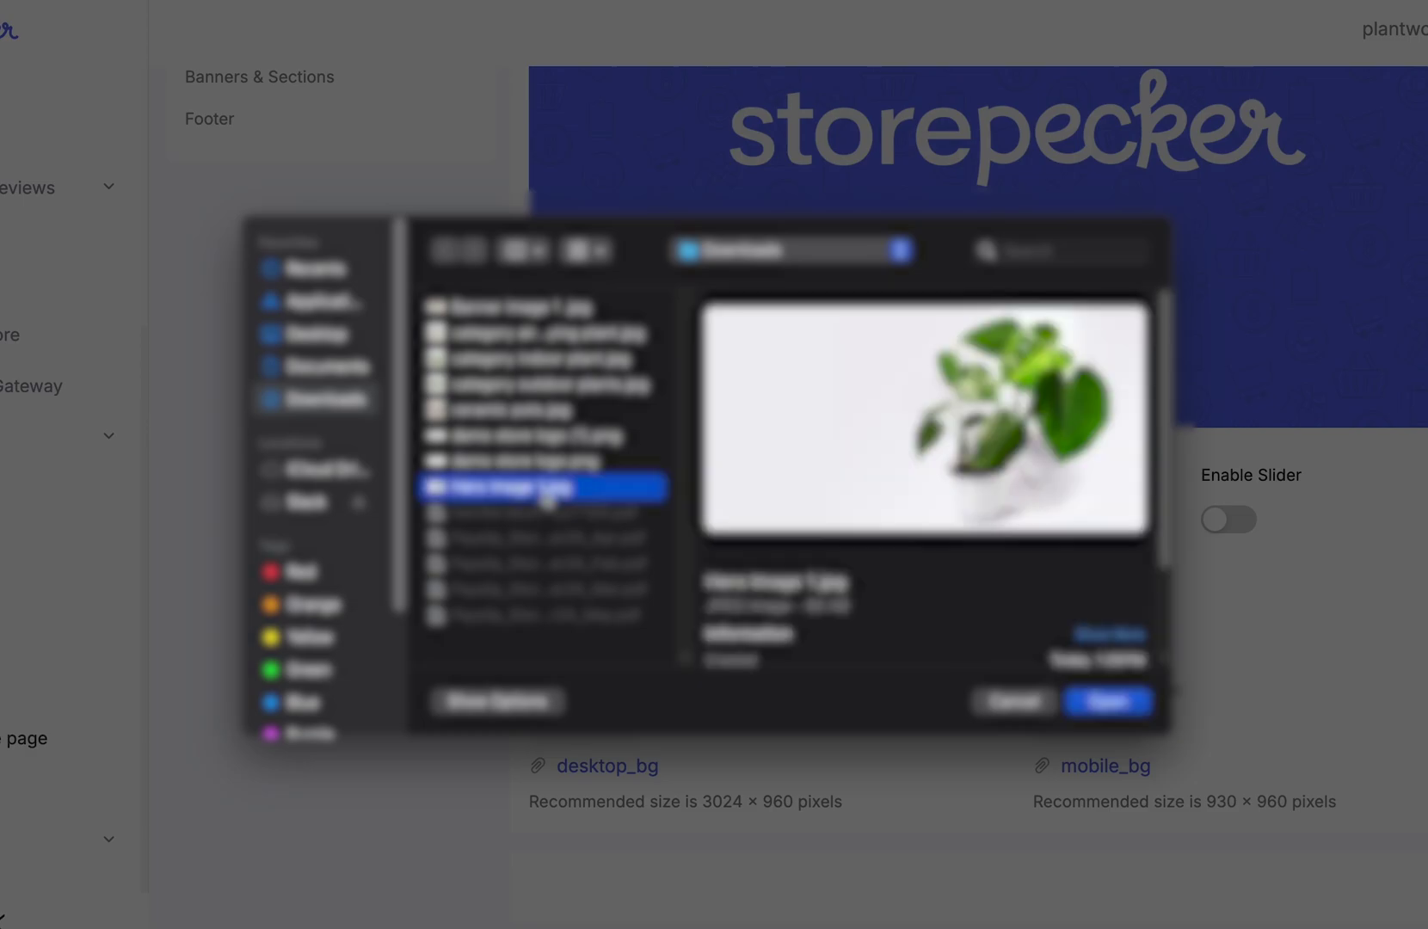
click(1110, 701)
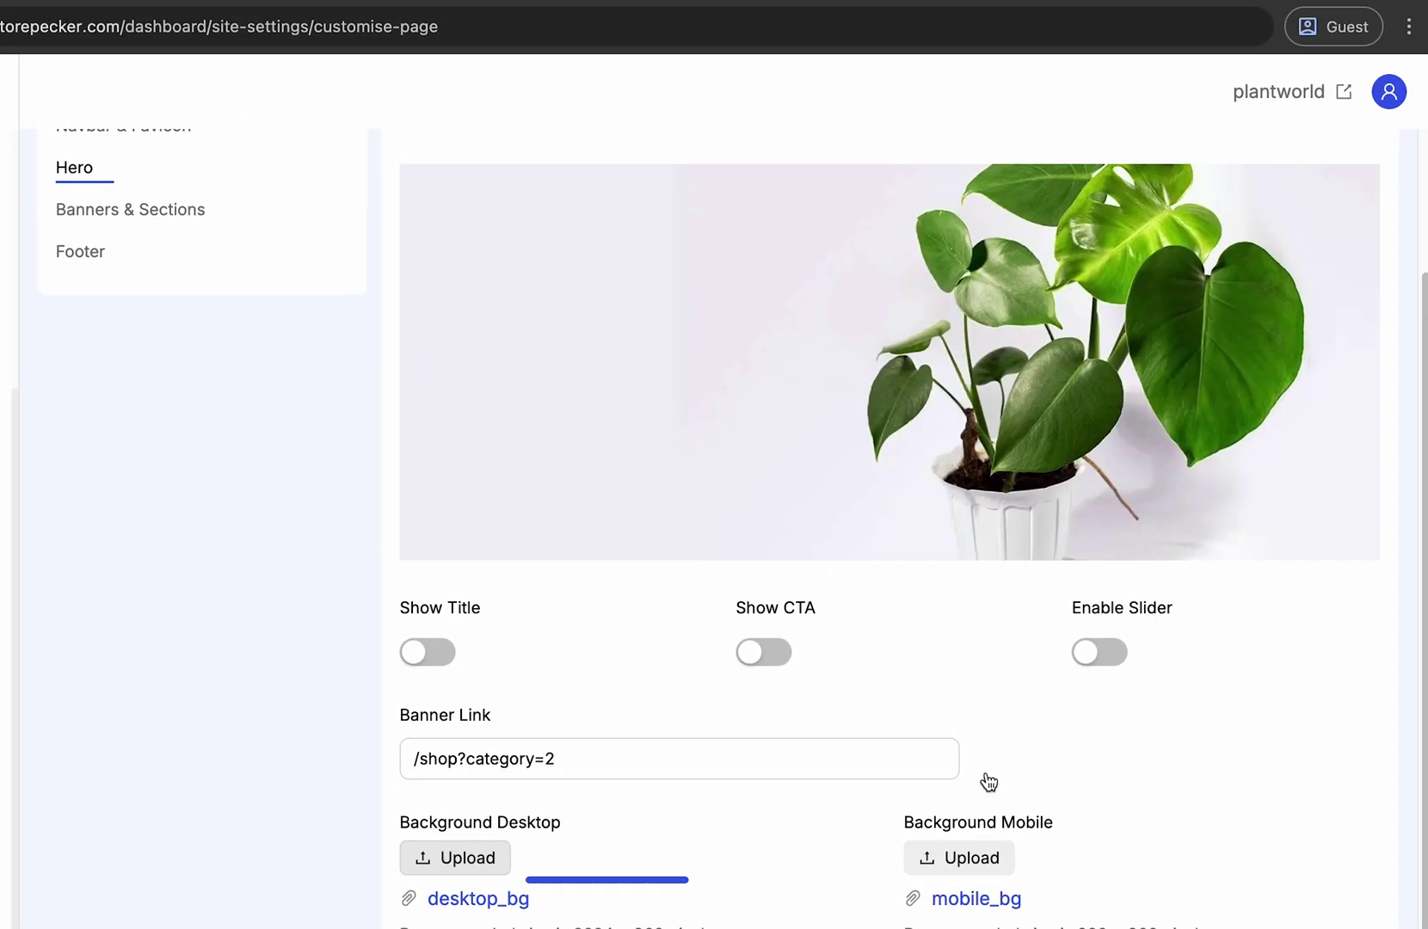
click(443, 656)
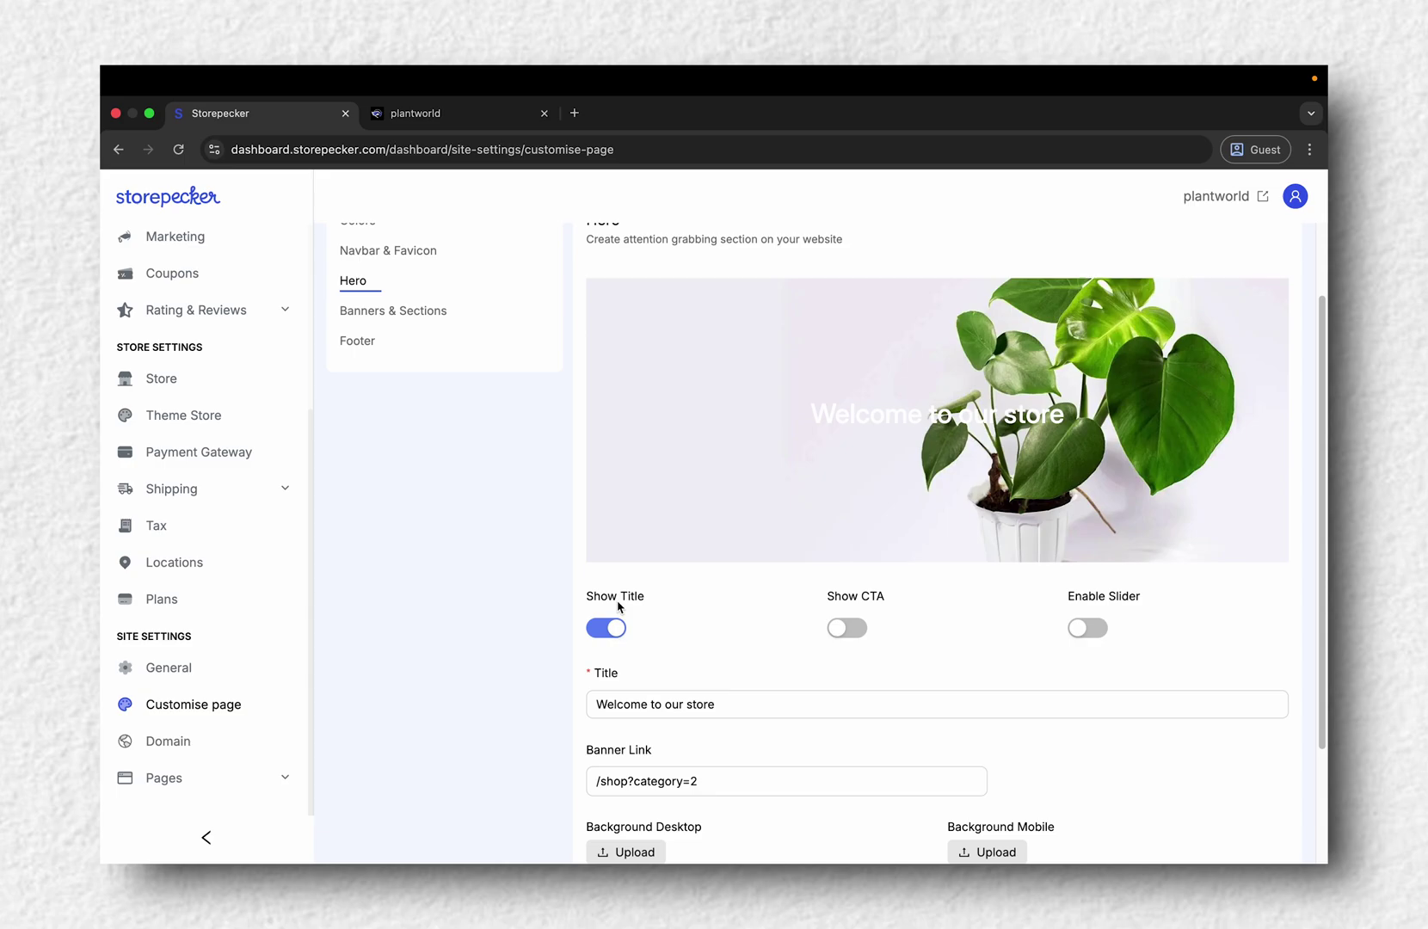
scroll(615, 600, down, 1)
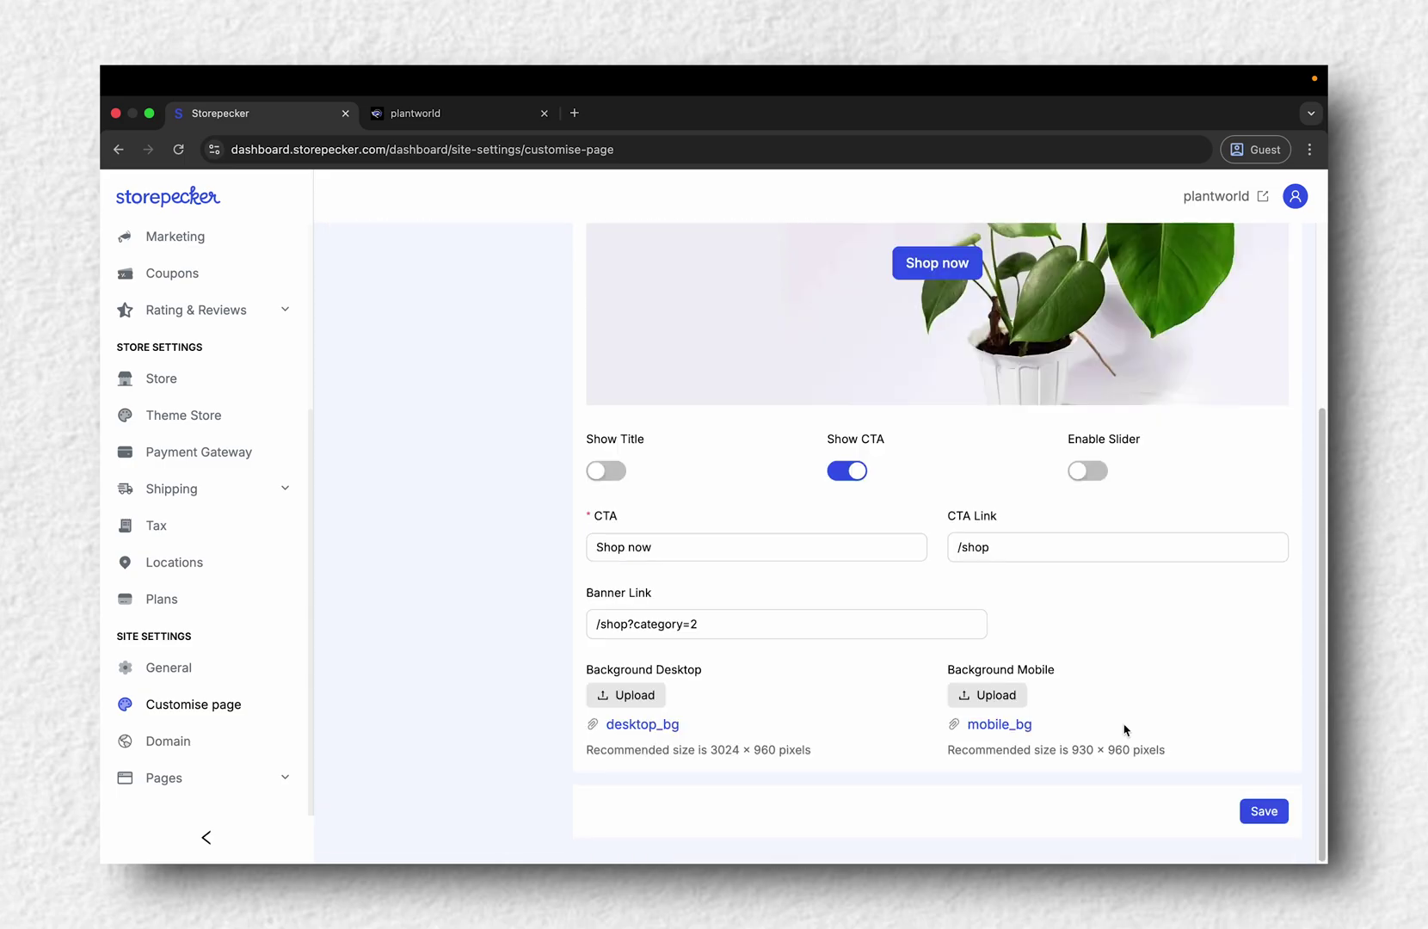
click(1263, 811)
scroll(774, 616, up, 5)
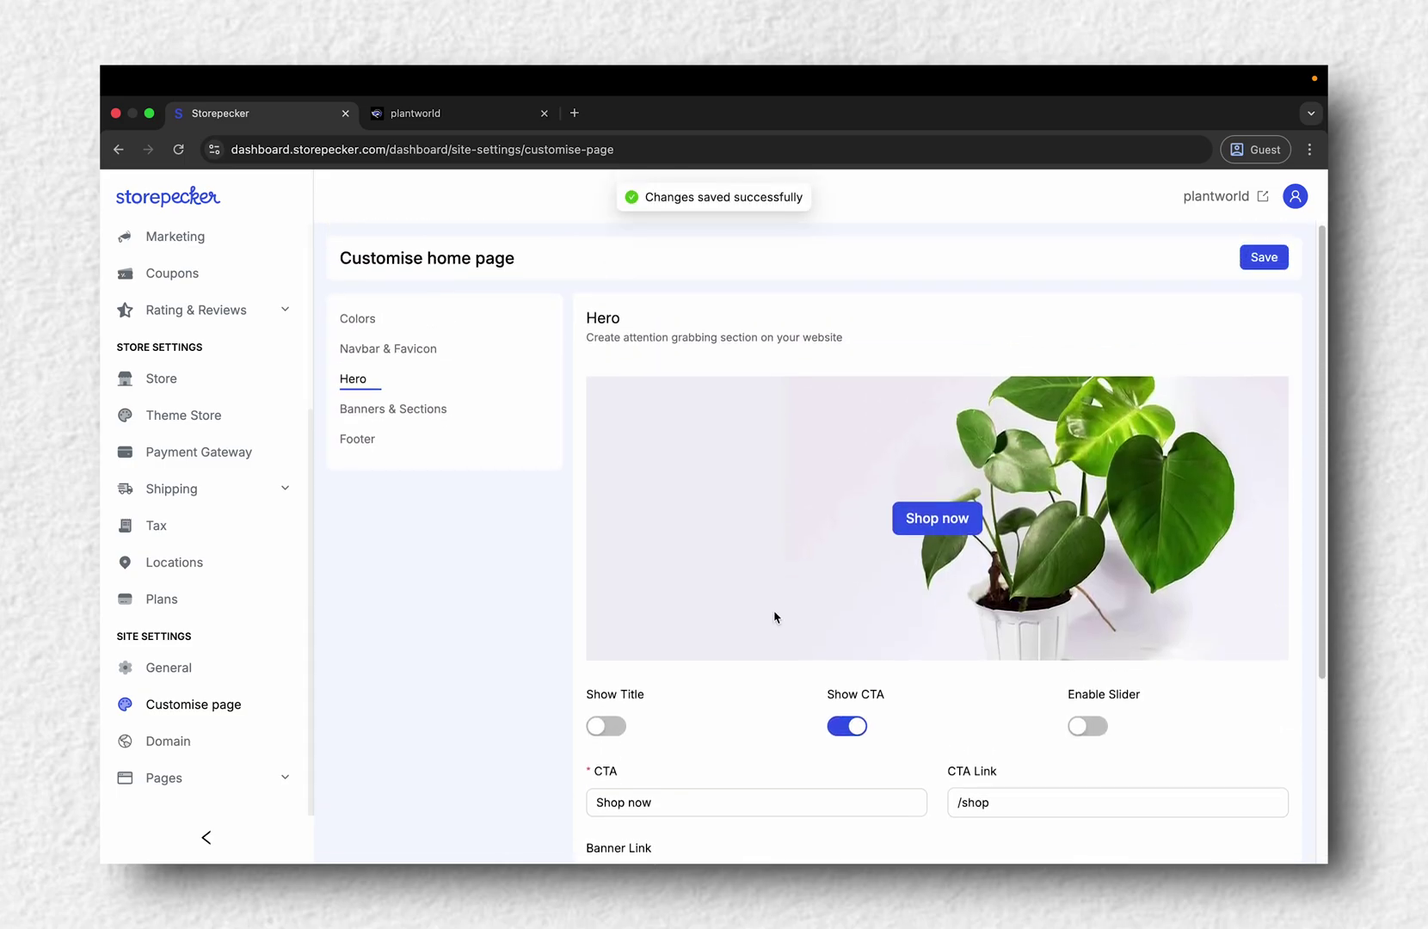
click(440, 115)
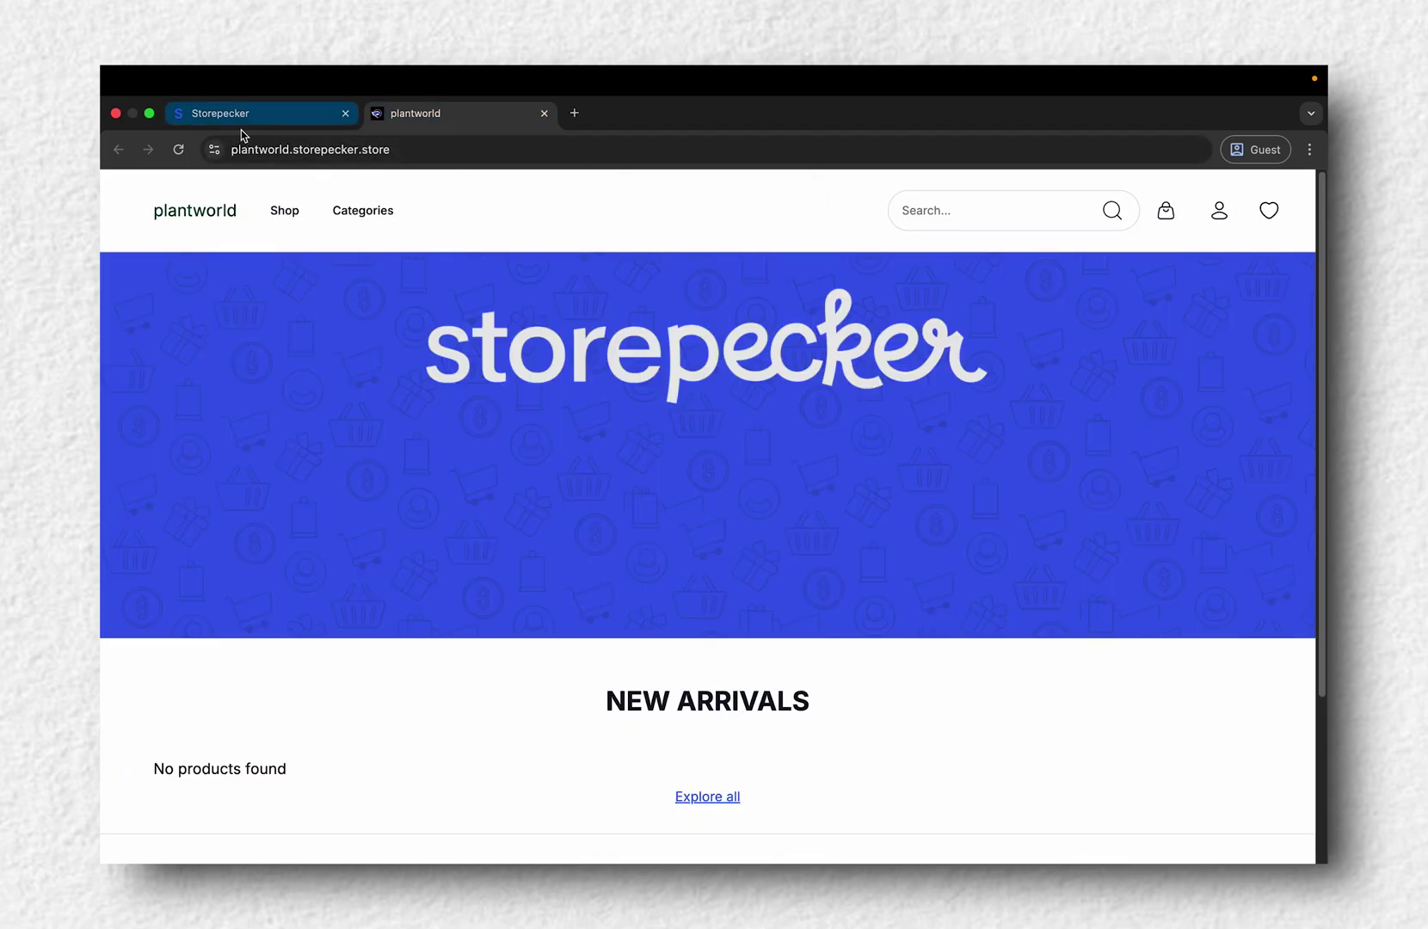
click(178, 148)
scroll(424, 373, down, 1)
scroll(424, 373, up, 1)
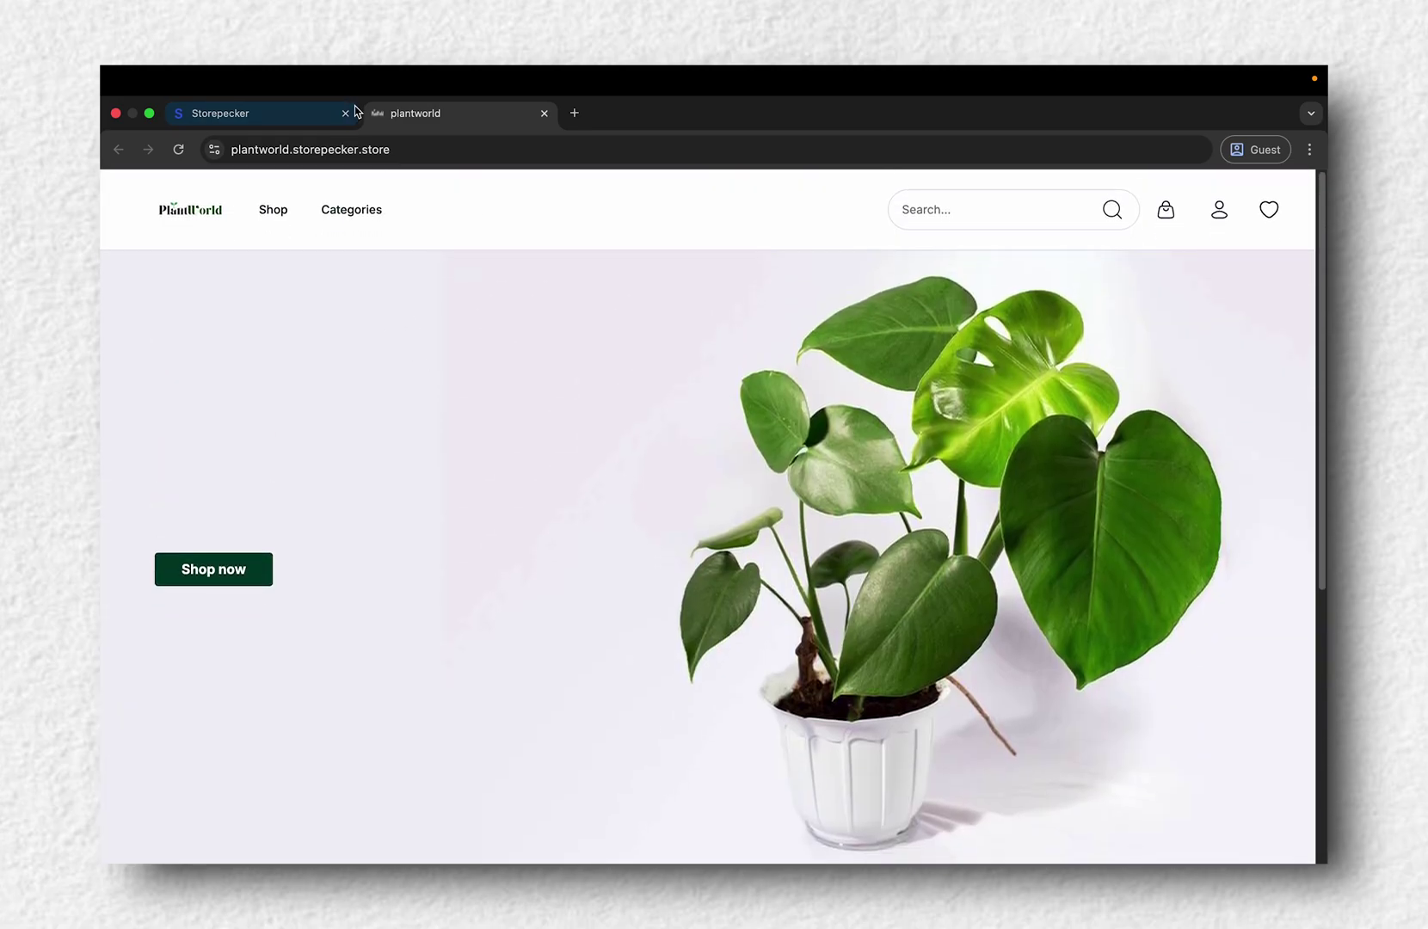
click(301, 123)
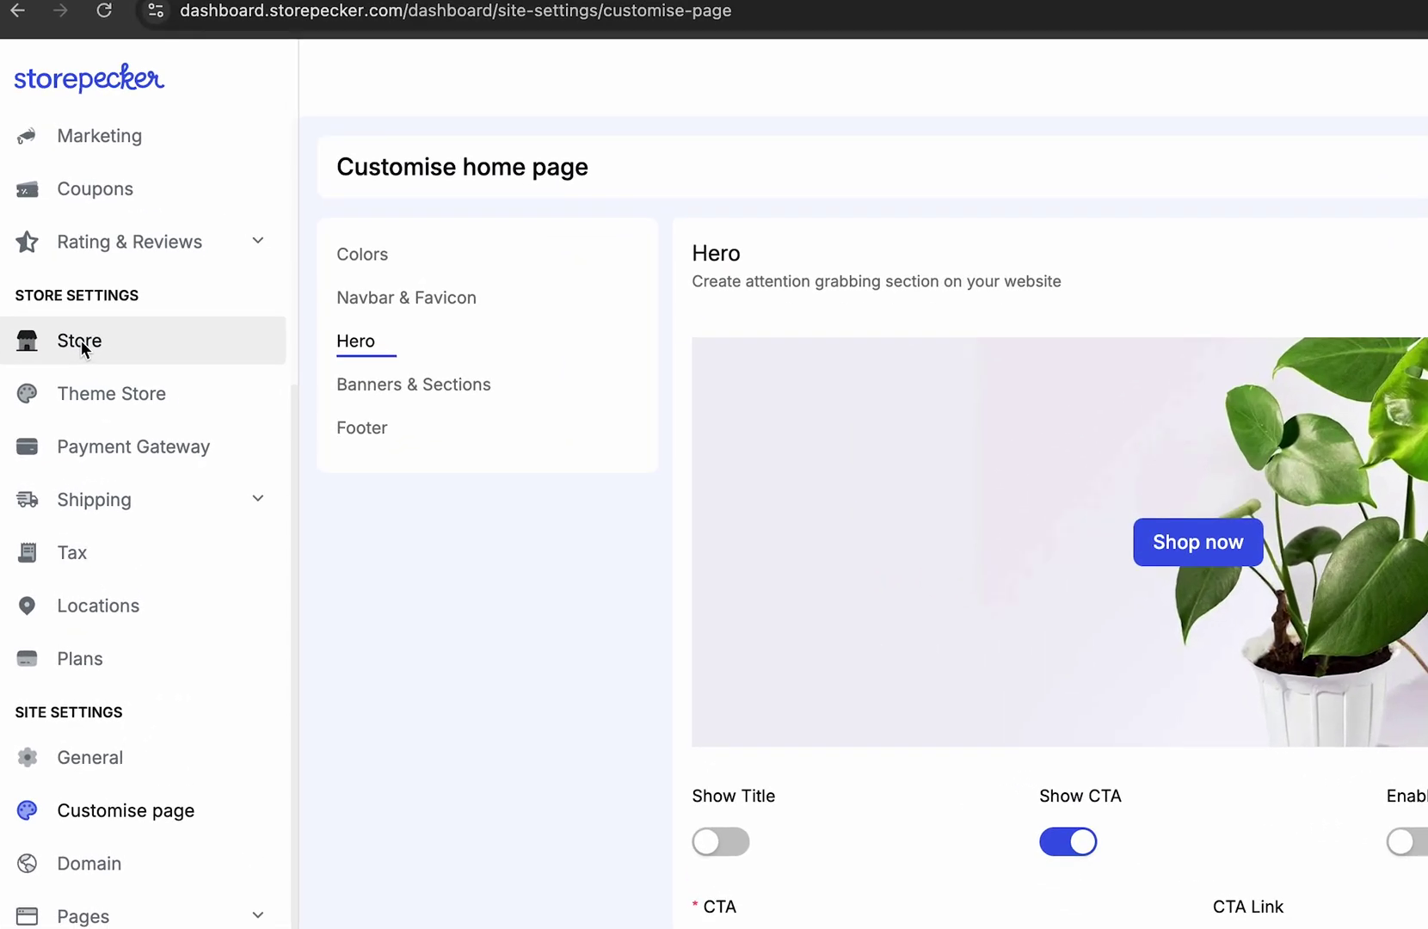
Fill in the store's email, phone number and address under Store settings and save
click(161, 379)
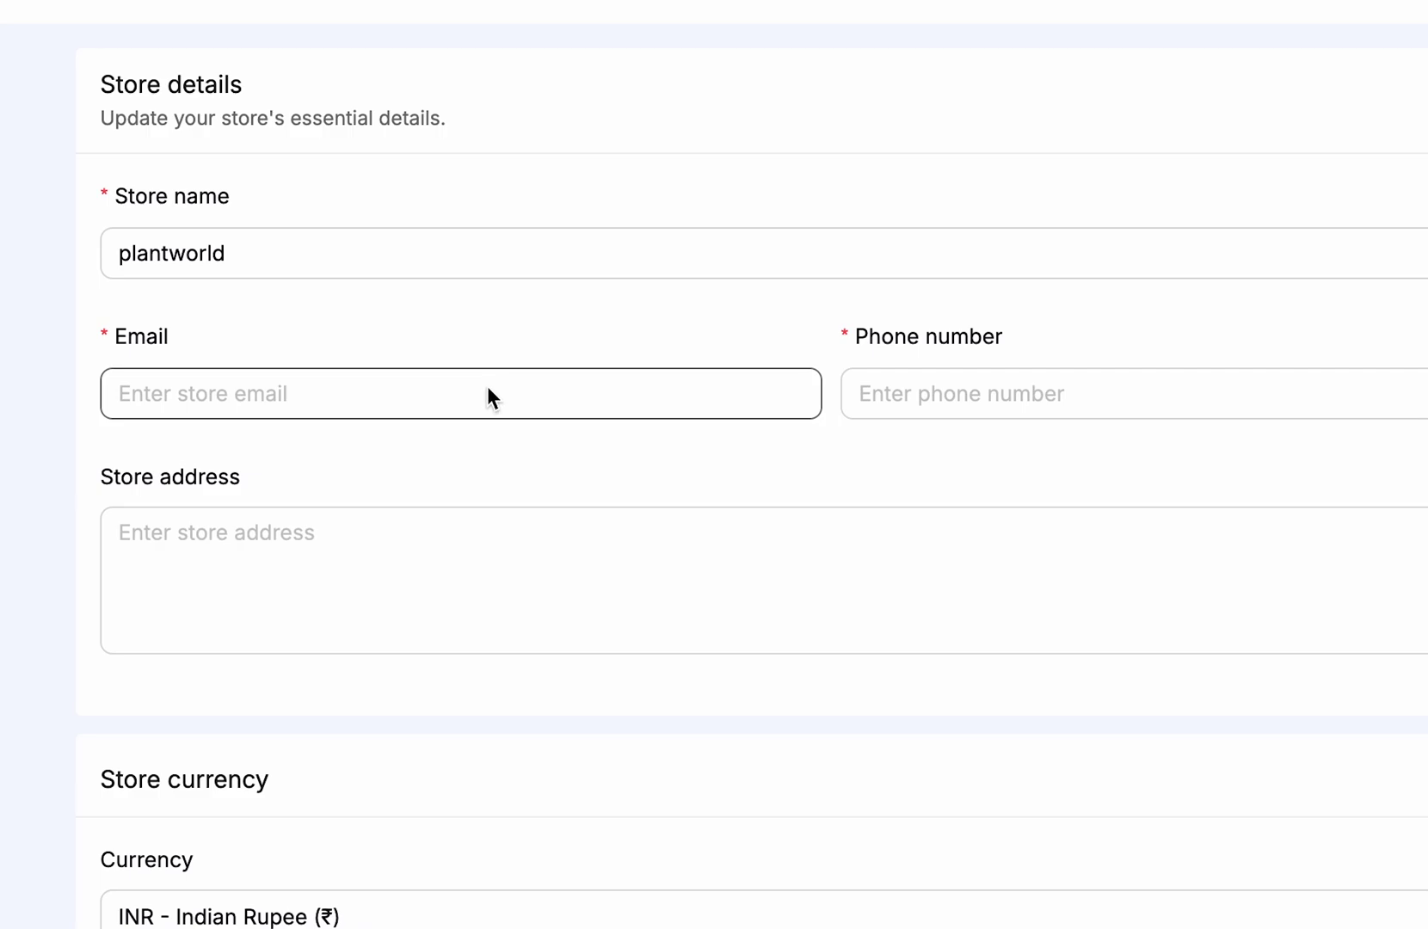
click(488, 389)
text(plat)
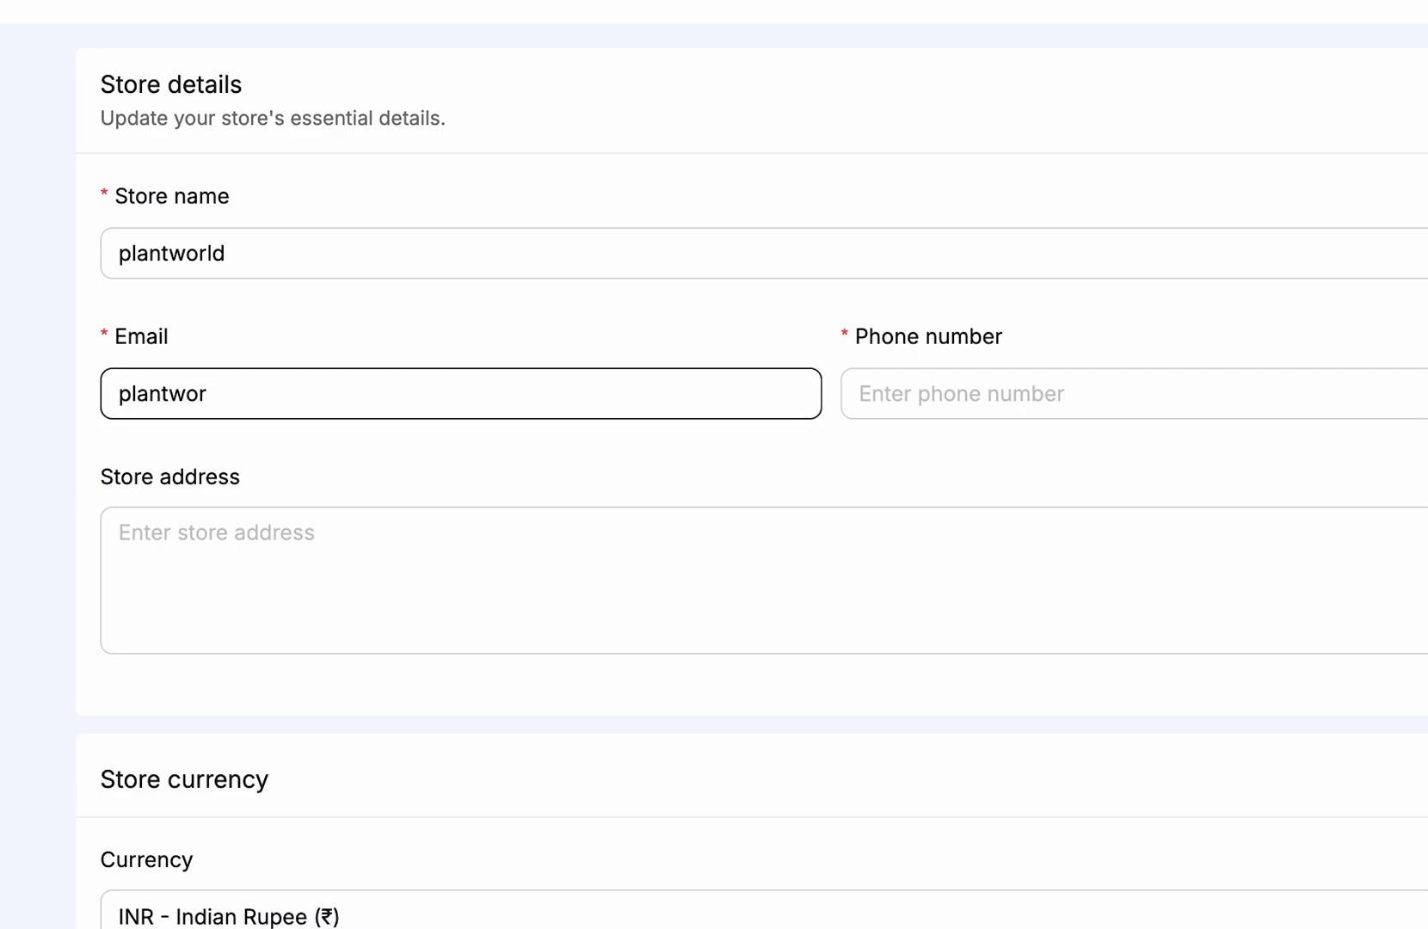
click(1022, 399)
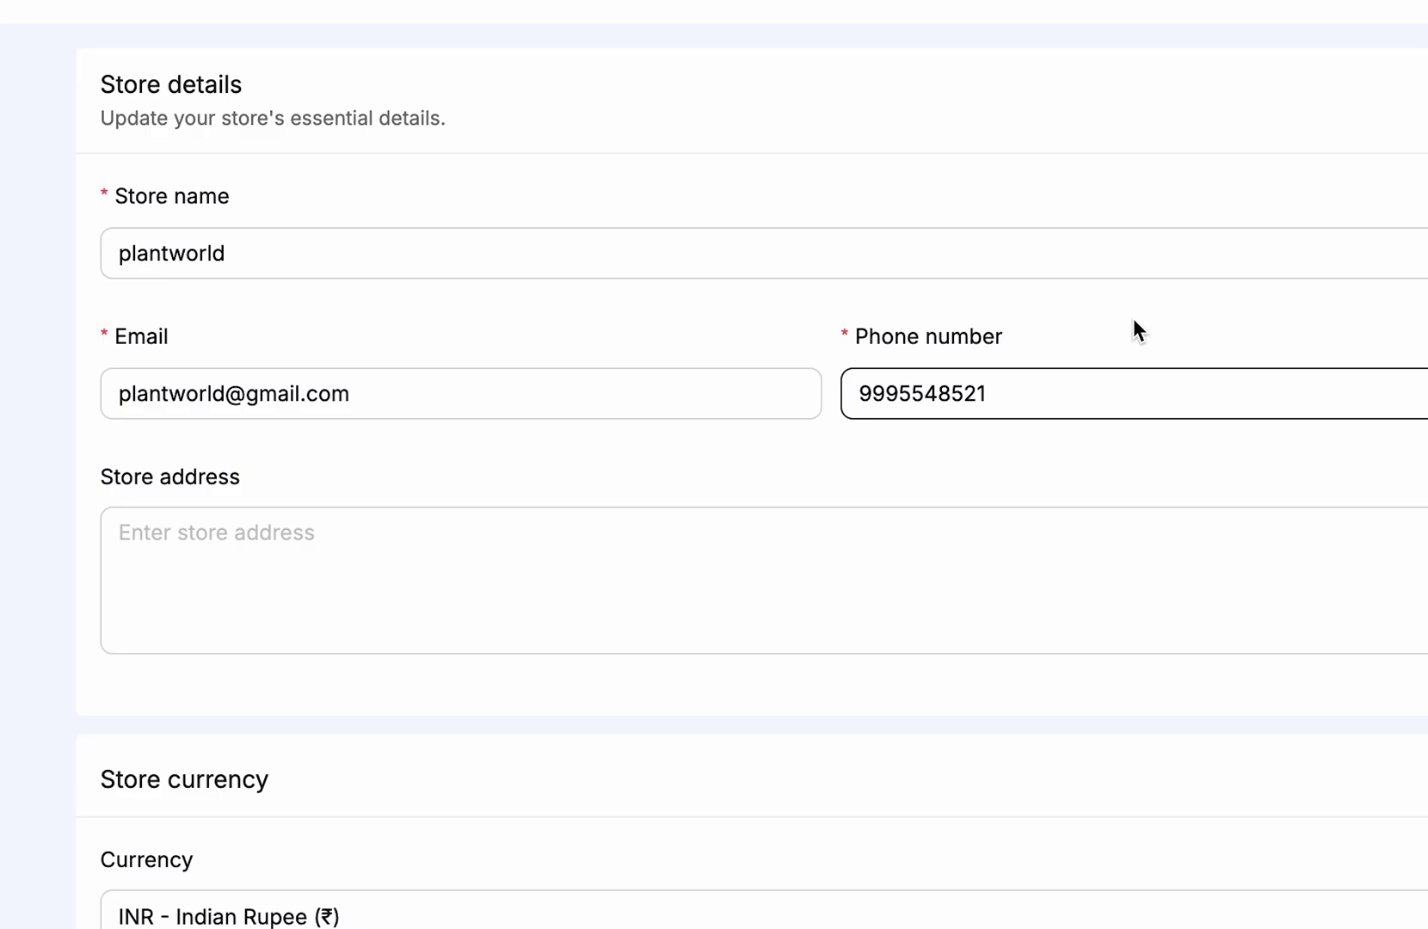
click(527, 577)
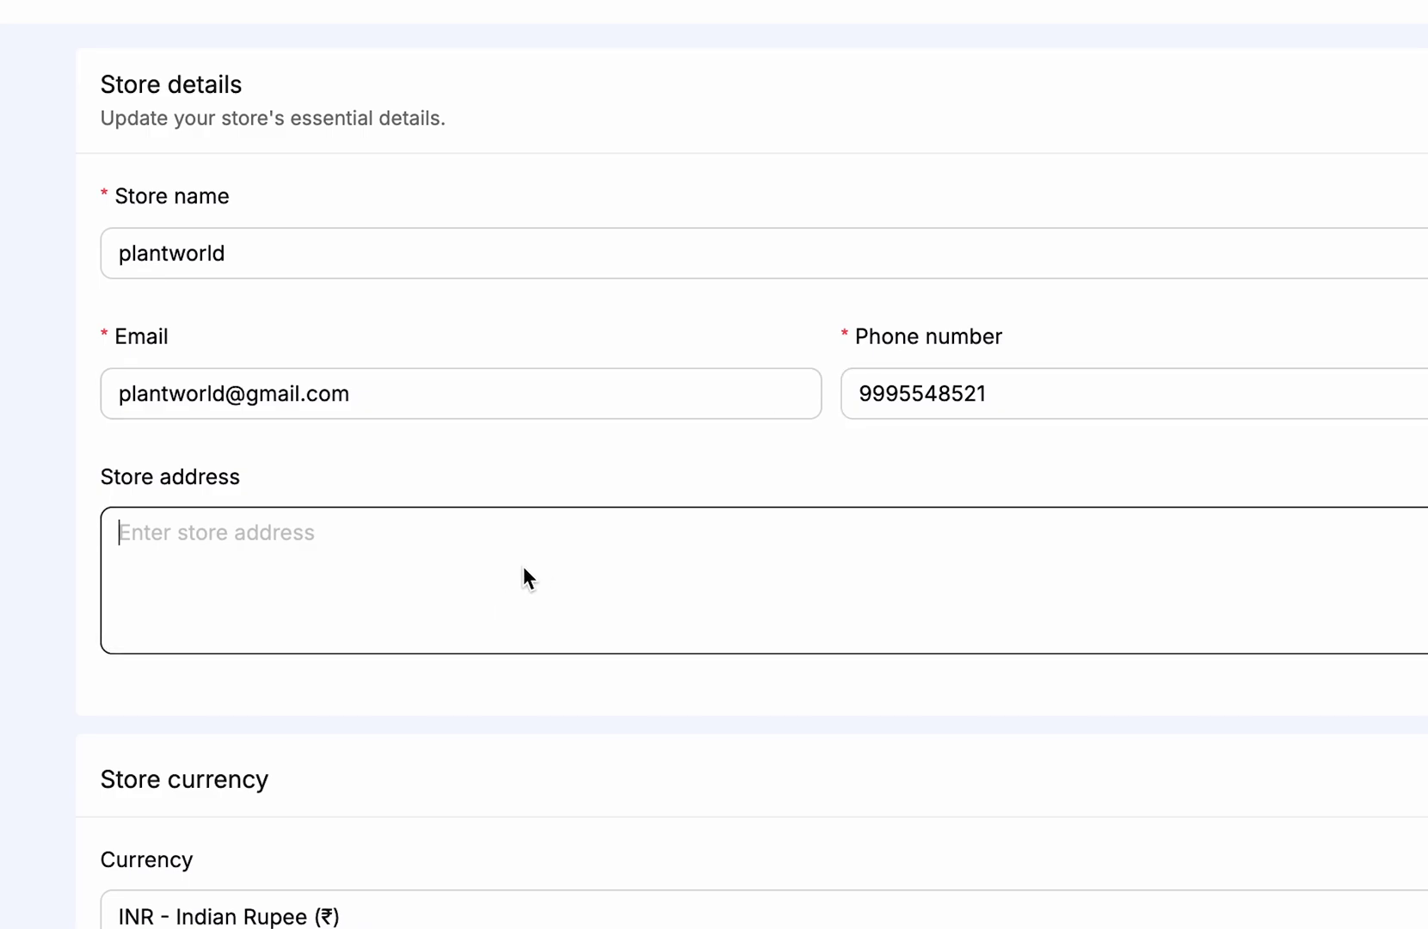
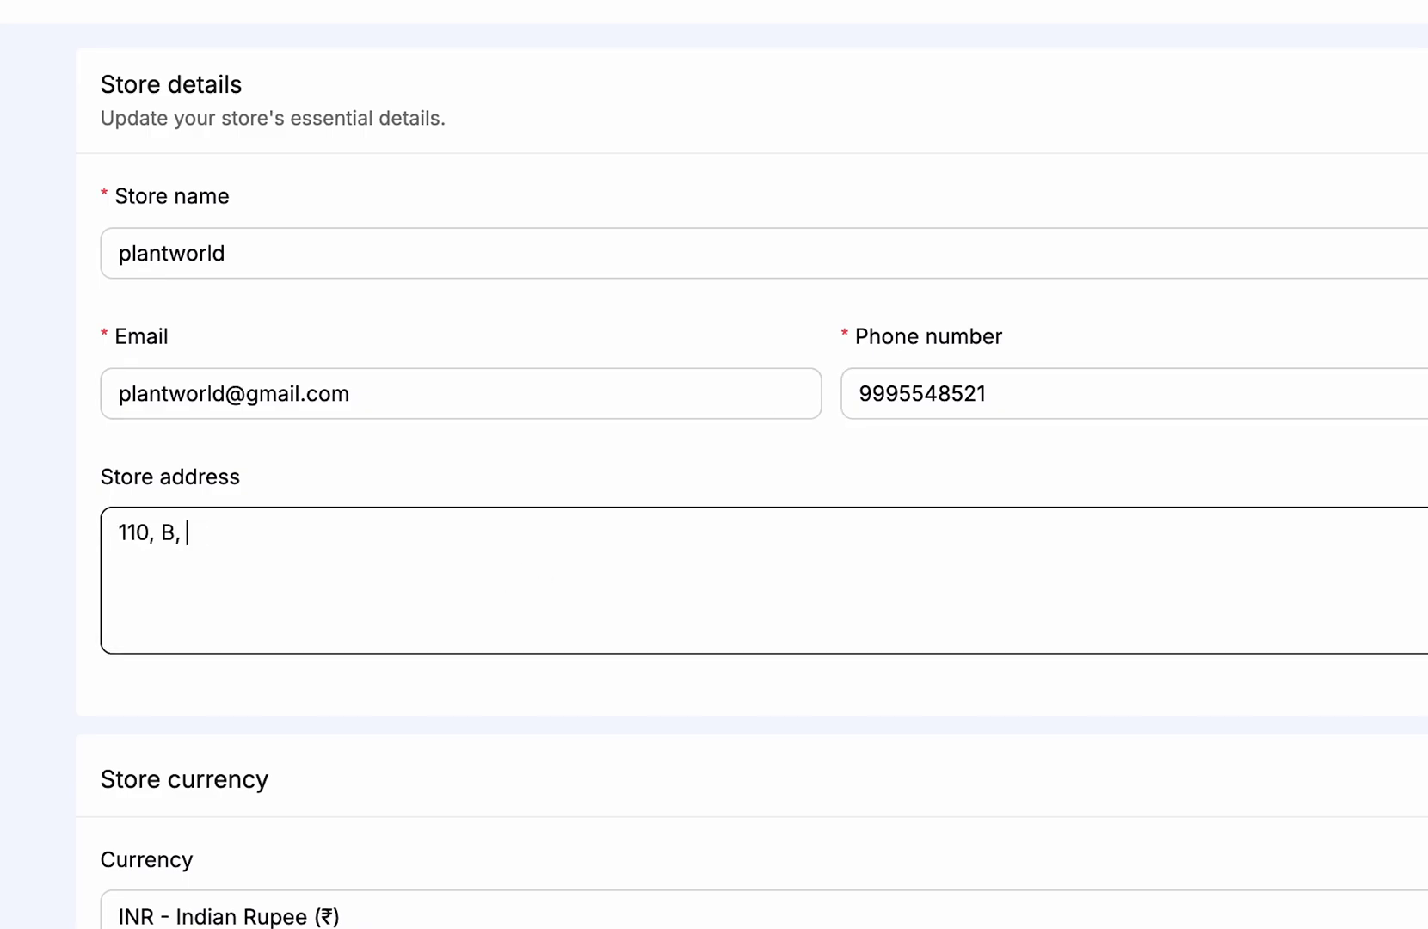
scroll(669, 462, down, 3)
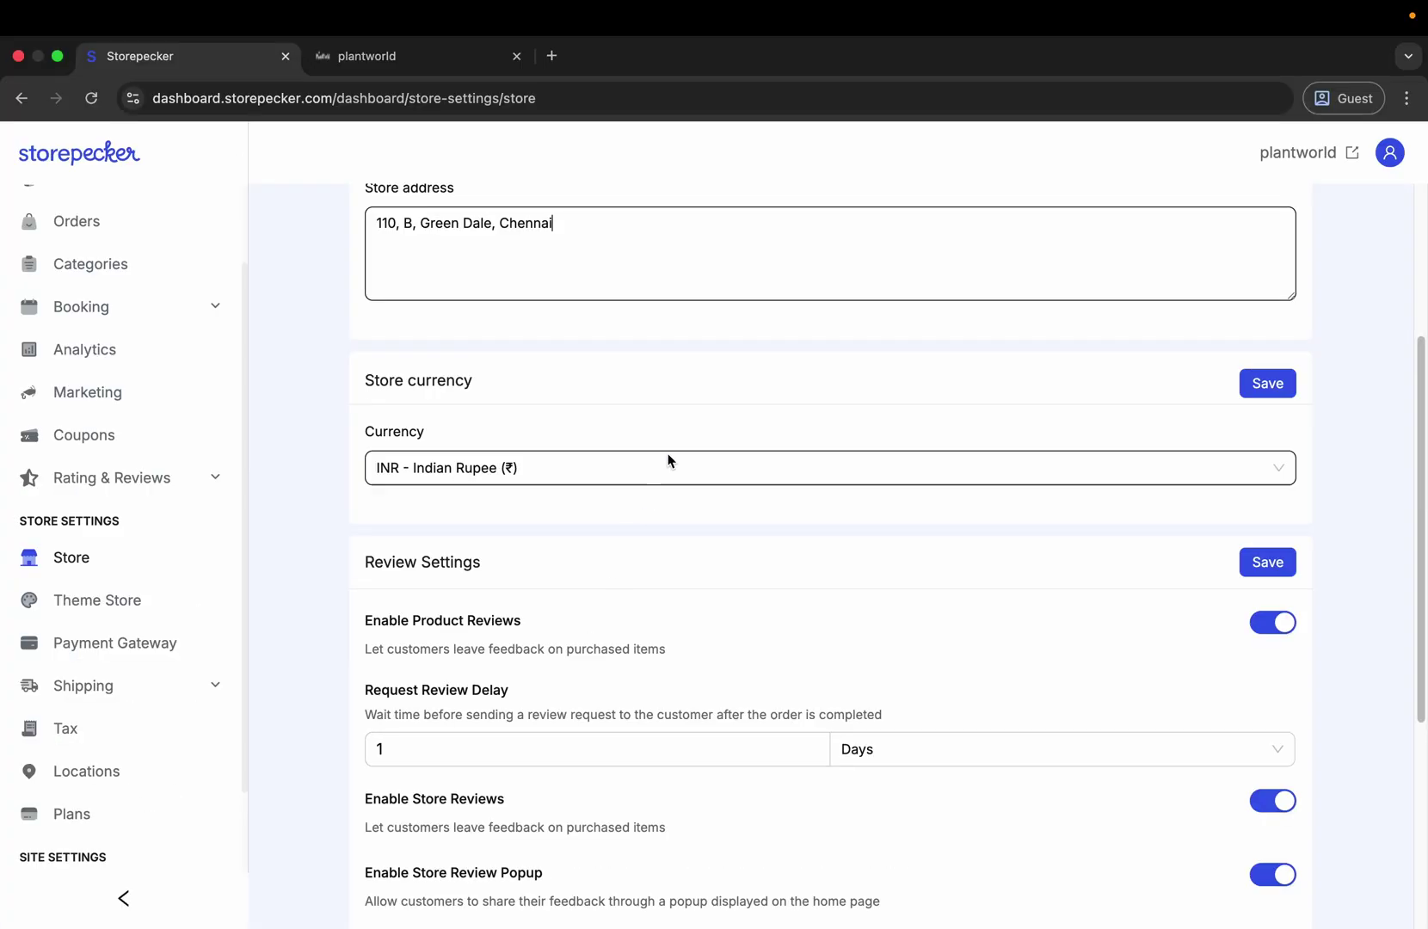
scroll(669, 462, up, 3)
click(1268, 225)
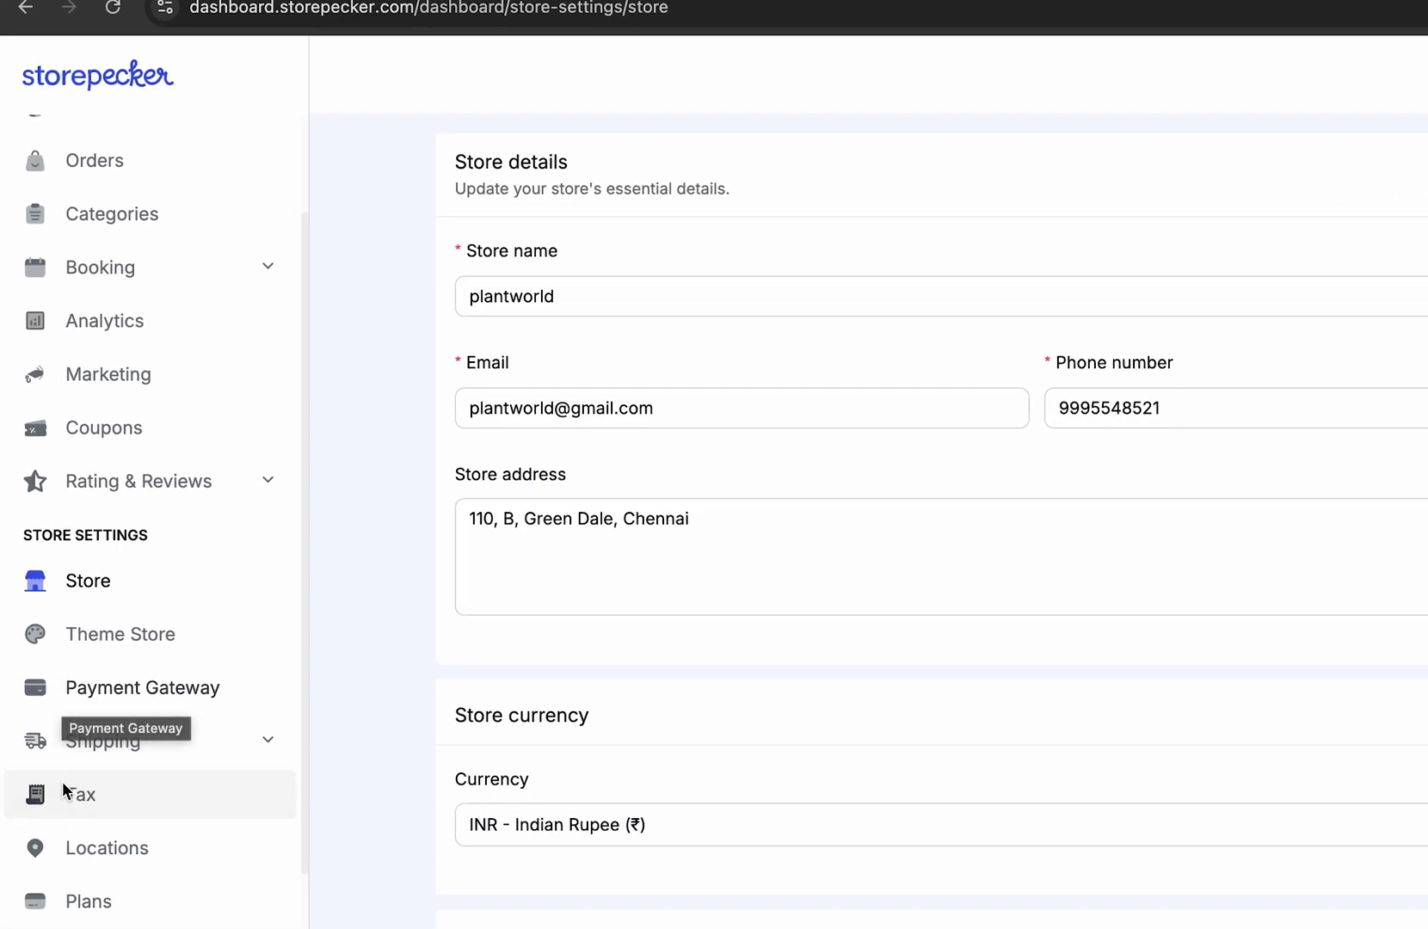
scroll(55, 724, down, 3)
Set the site description to 'Buy indoor and outdoor live plants anywhere from India'
click(83, 779)
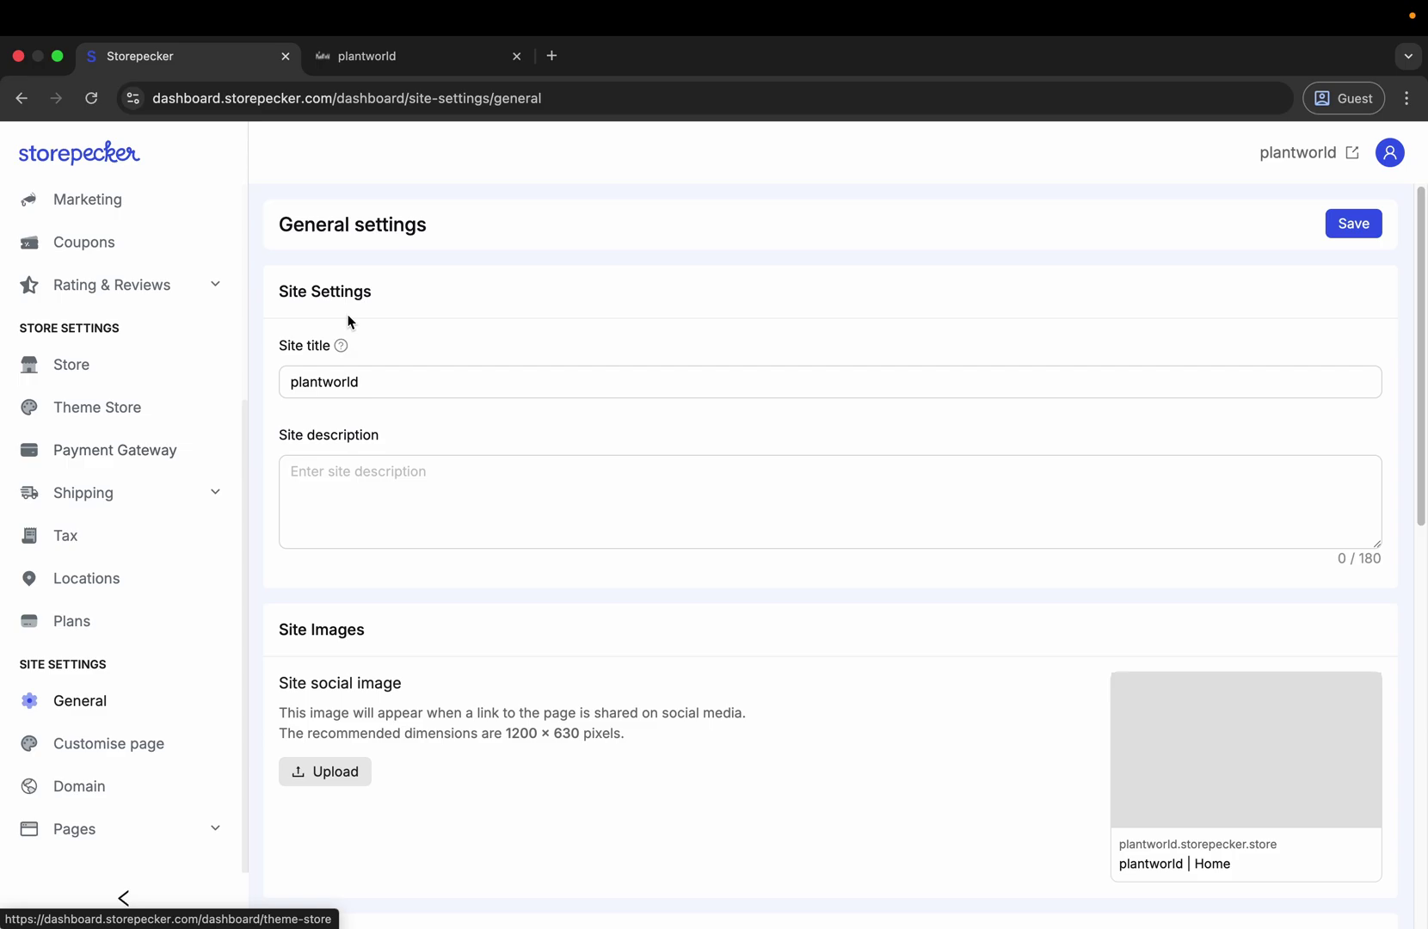
click(375, 496)
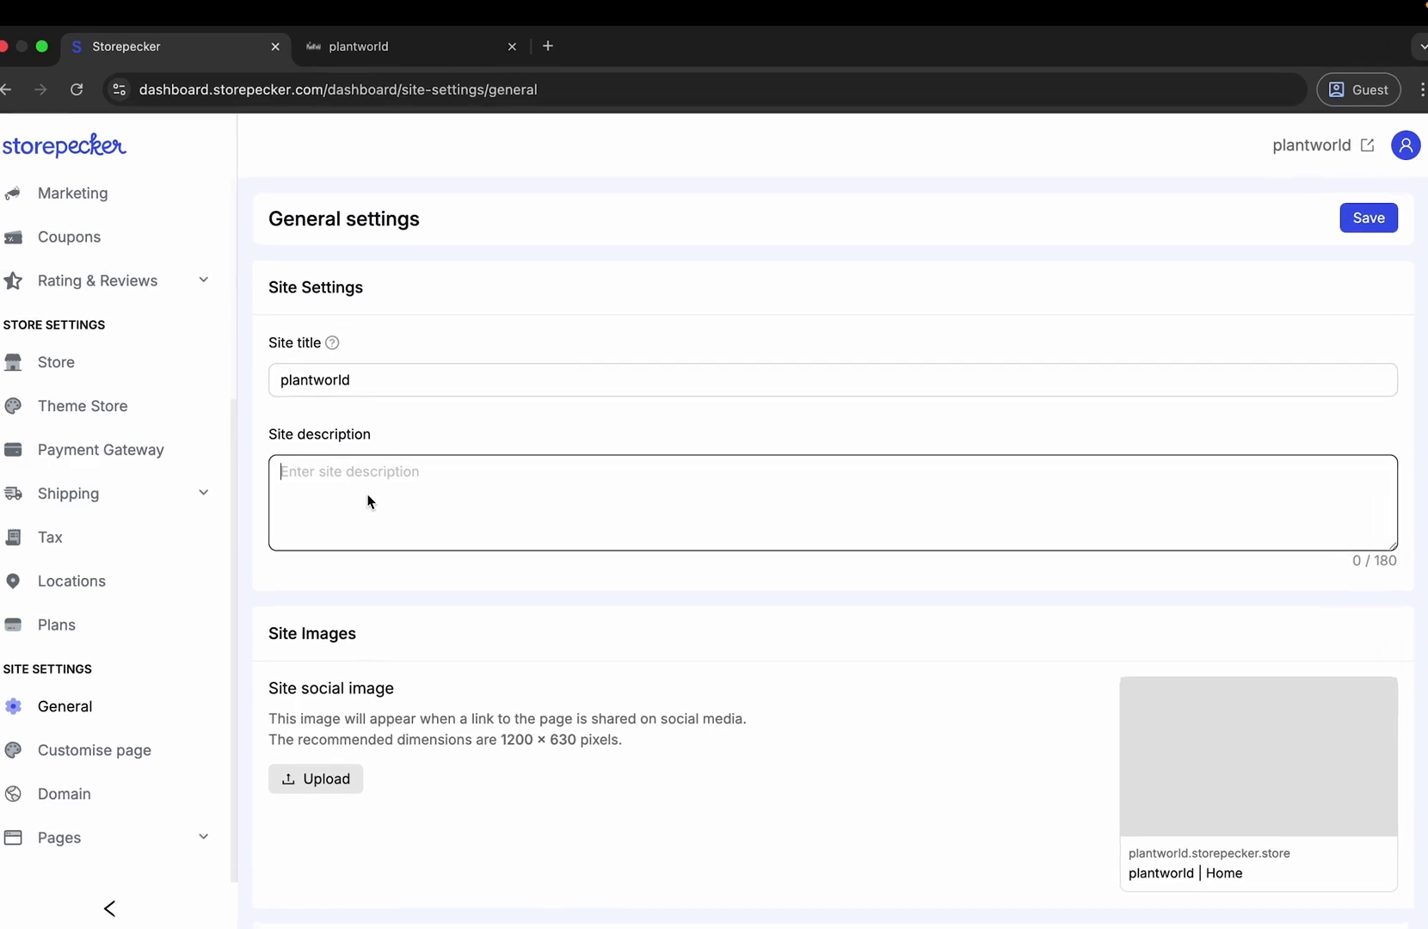
text(Buy)
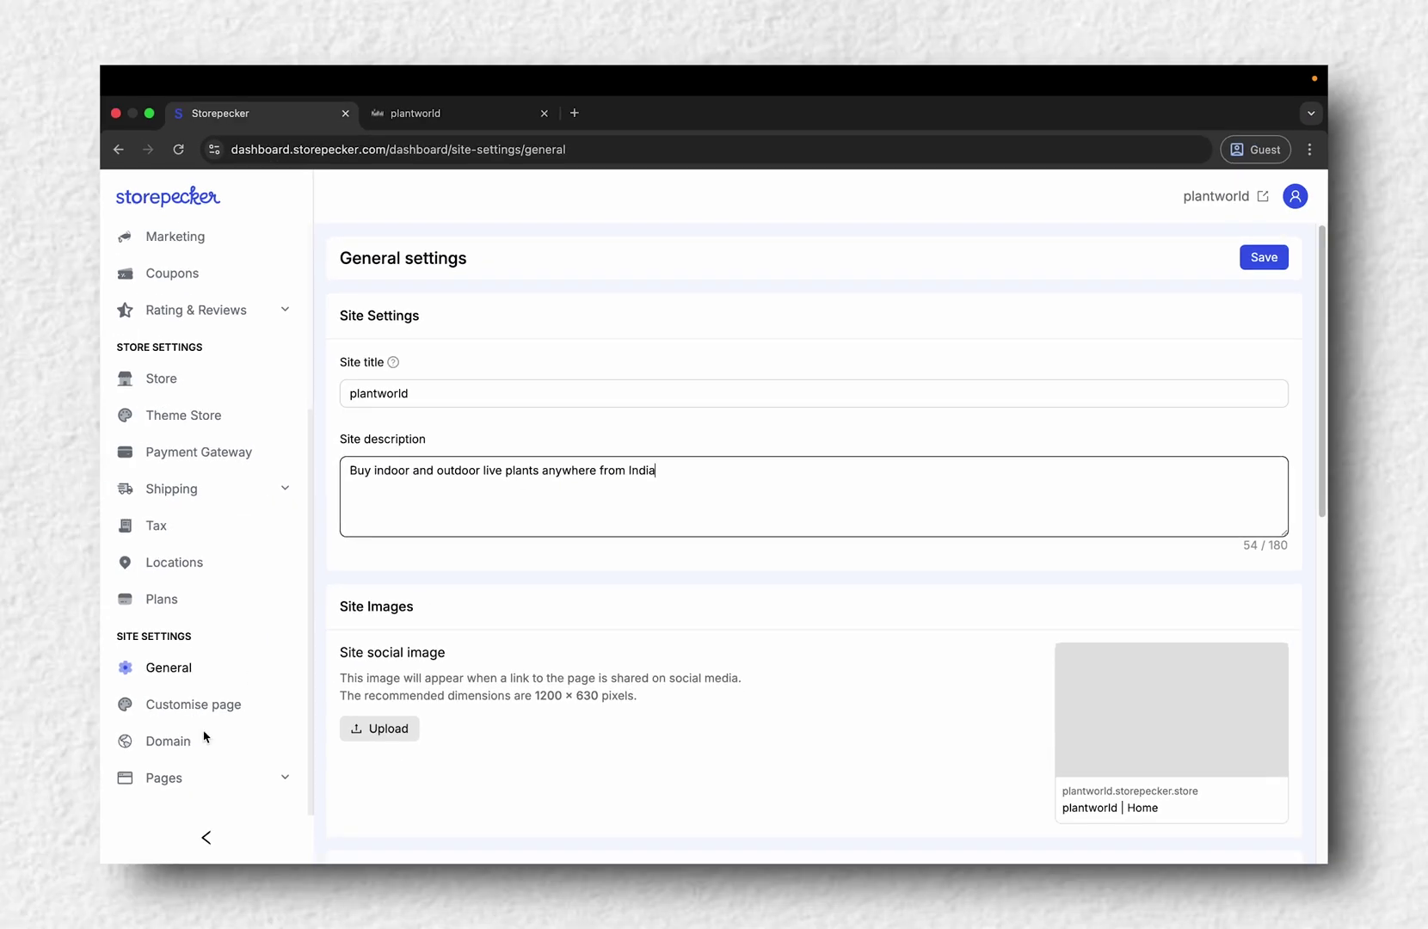
scroll(877, 684, down, 5)
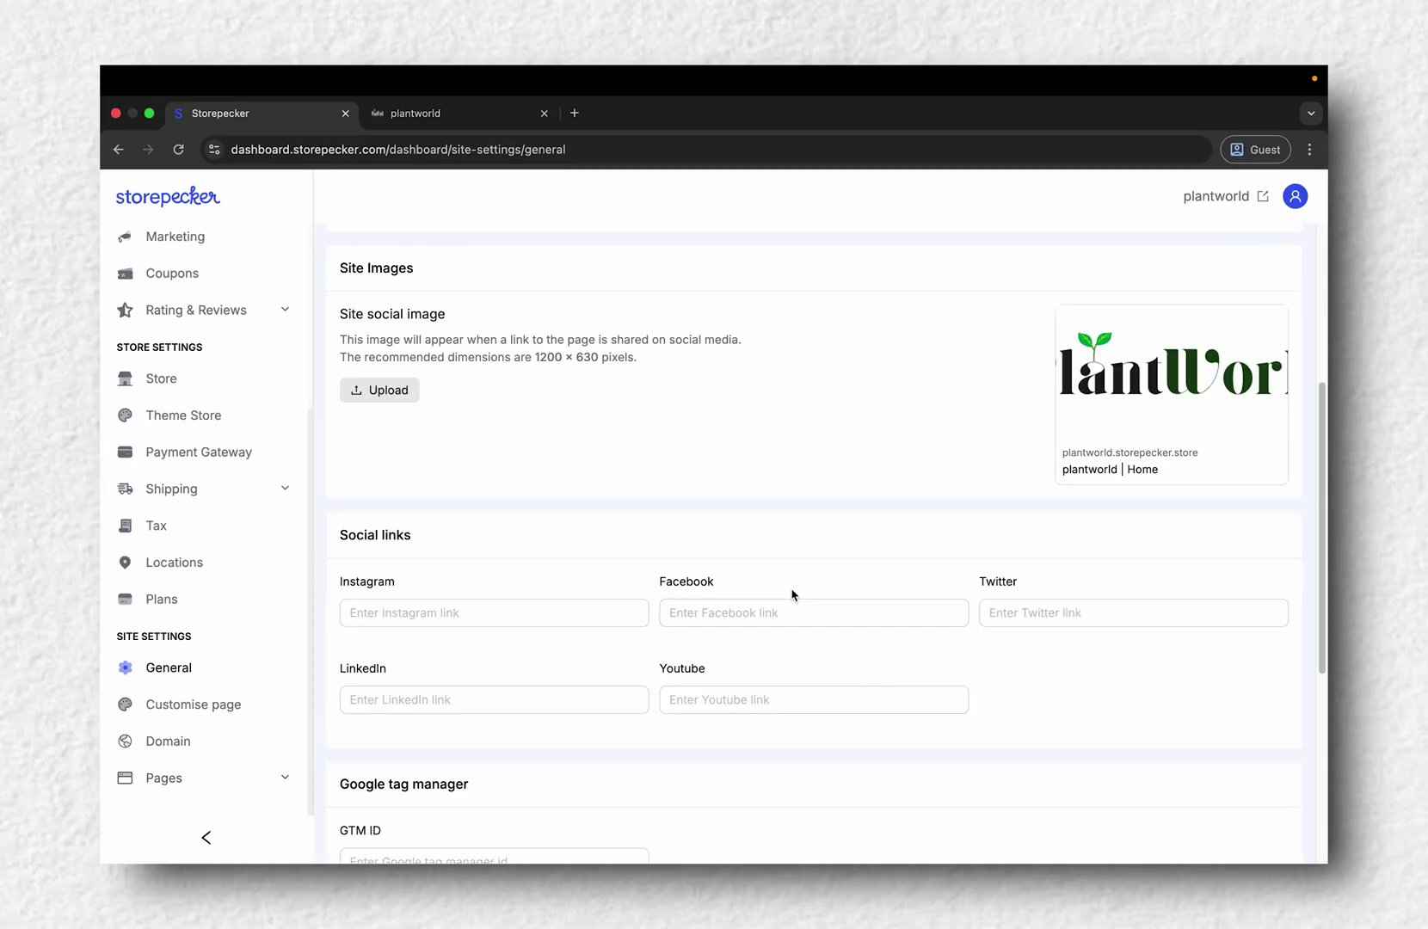
Paste the Instagram, Facebook and YouTube links and save the general settings
click(475, 614)
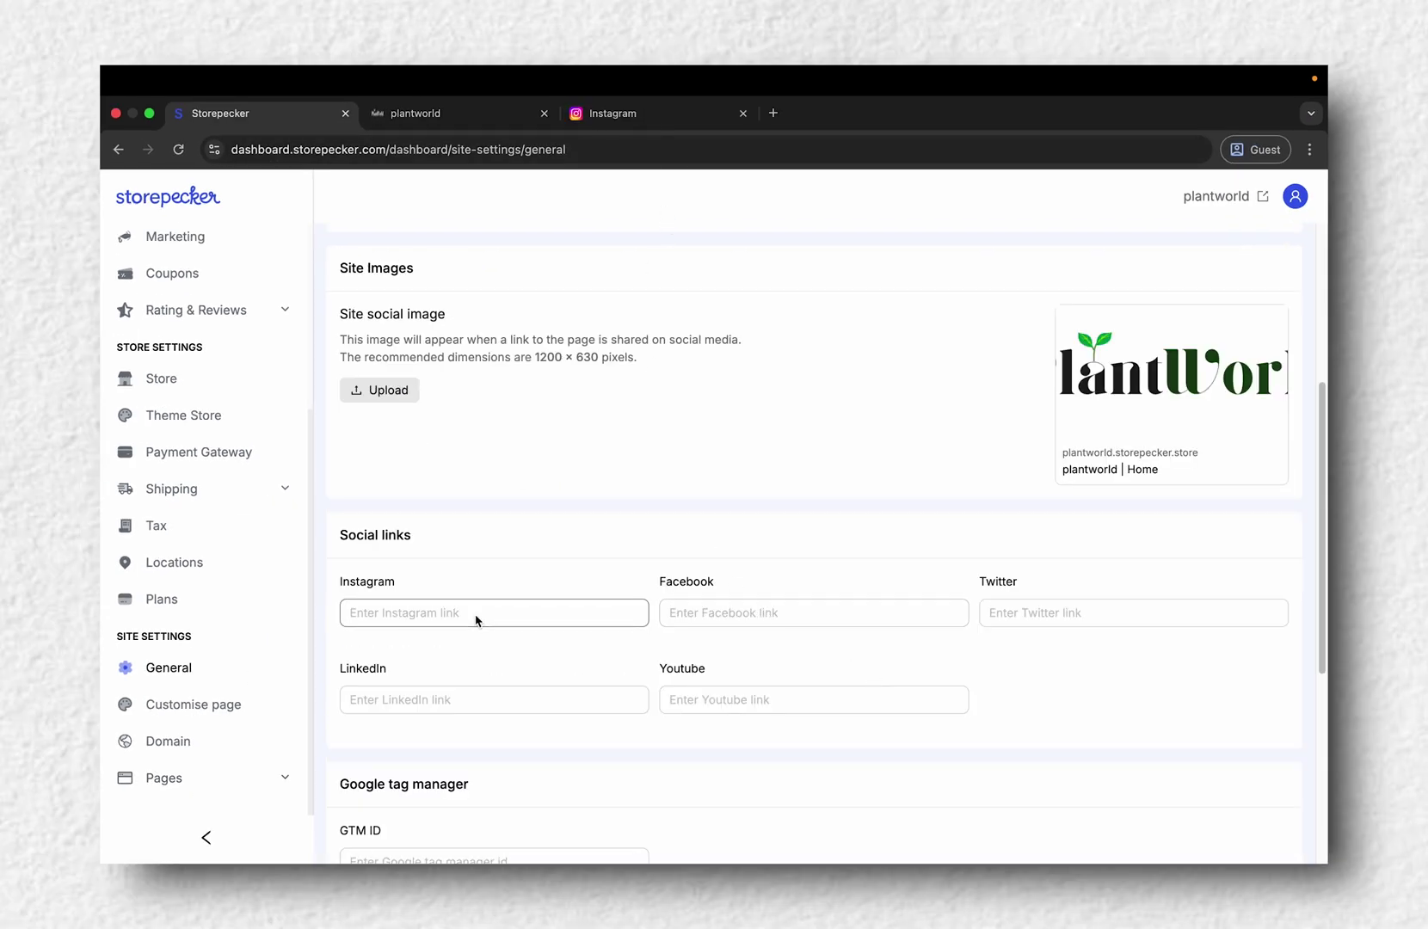
text(http://instagram.com/)
middle_click(610, 105)
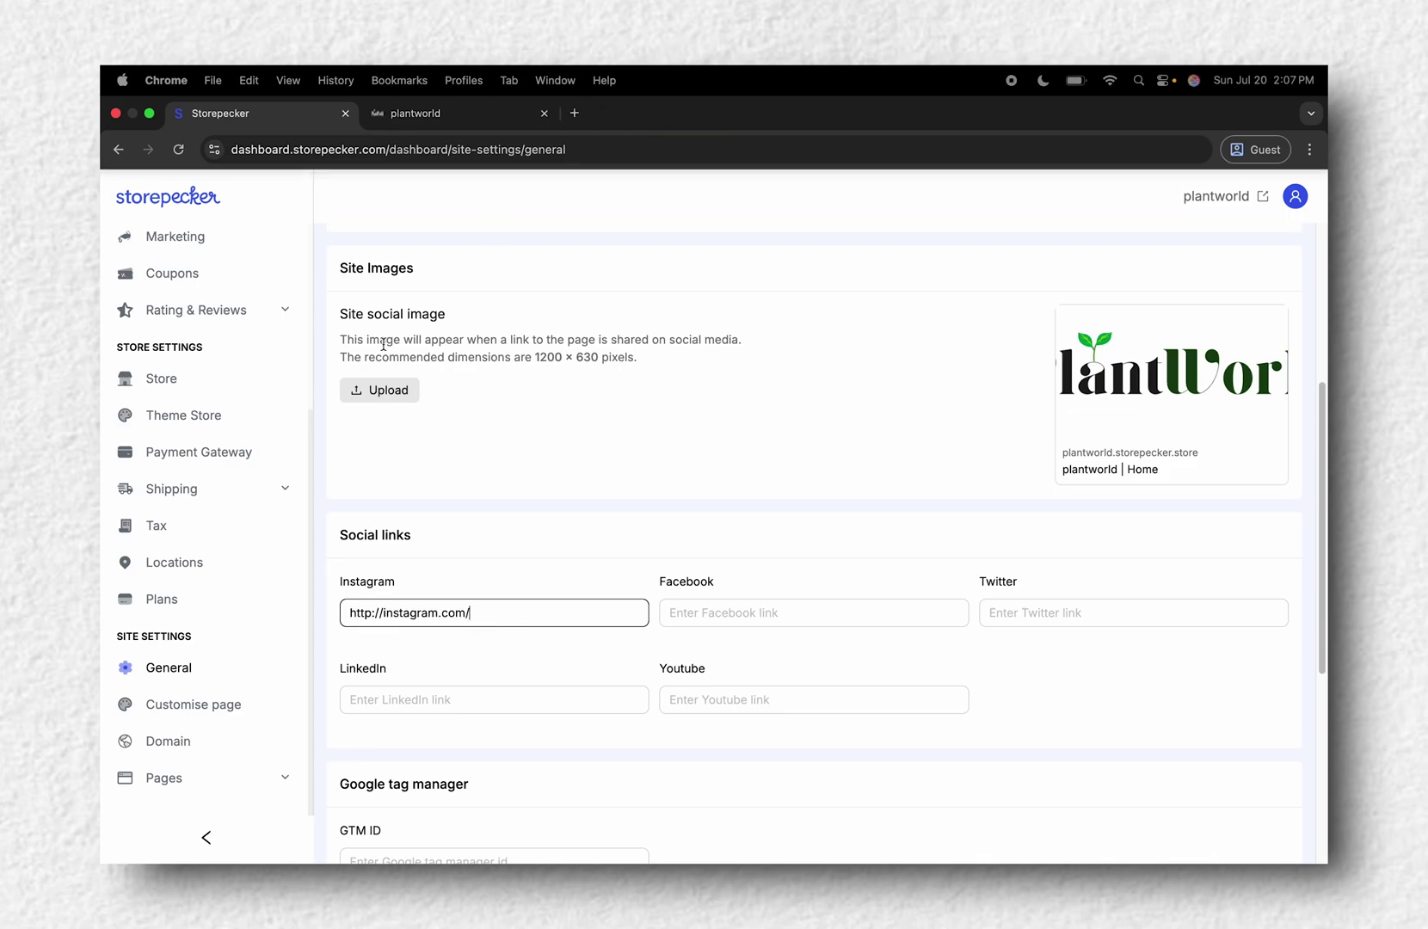
click(768, 608)
text(https://www.facebook.com/)
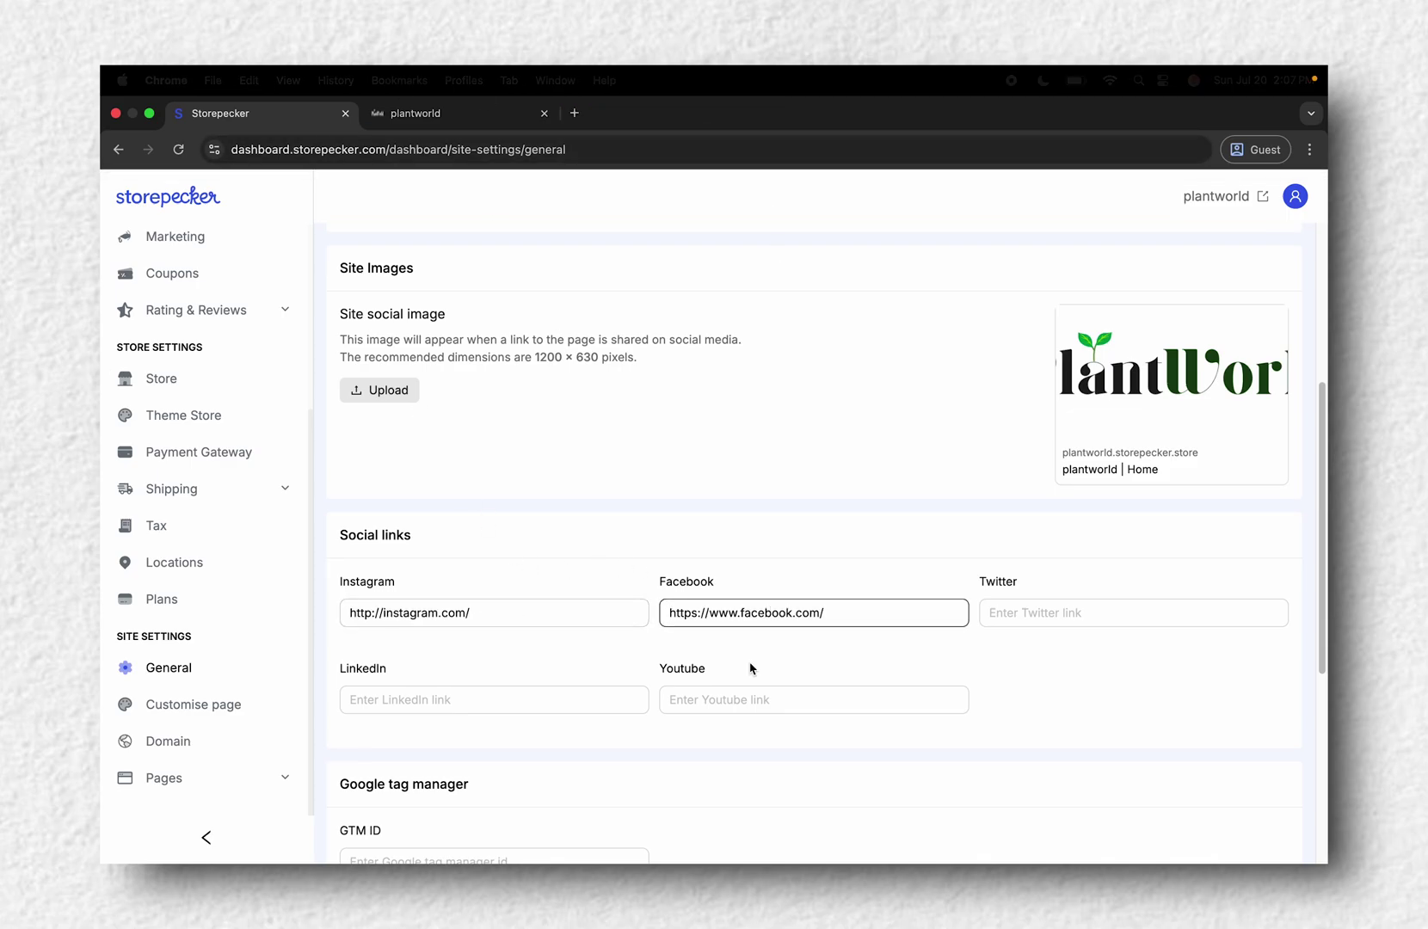
click(800, 699)
text(https://www.youtube.com/)
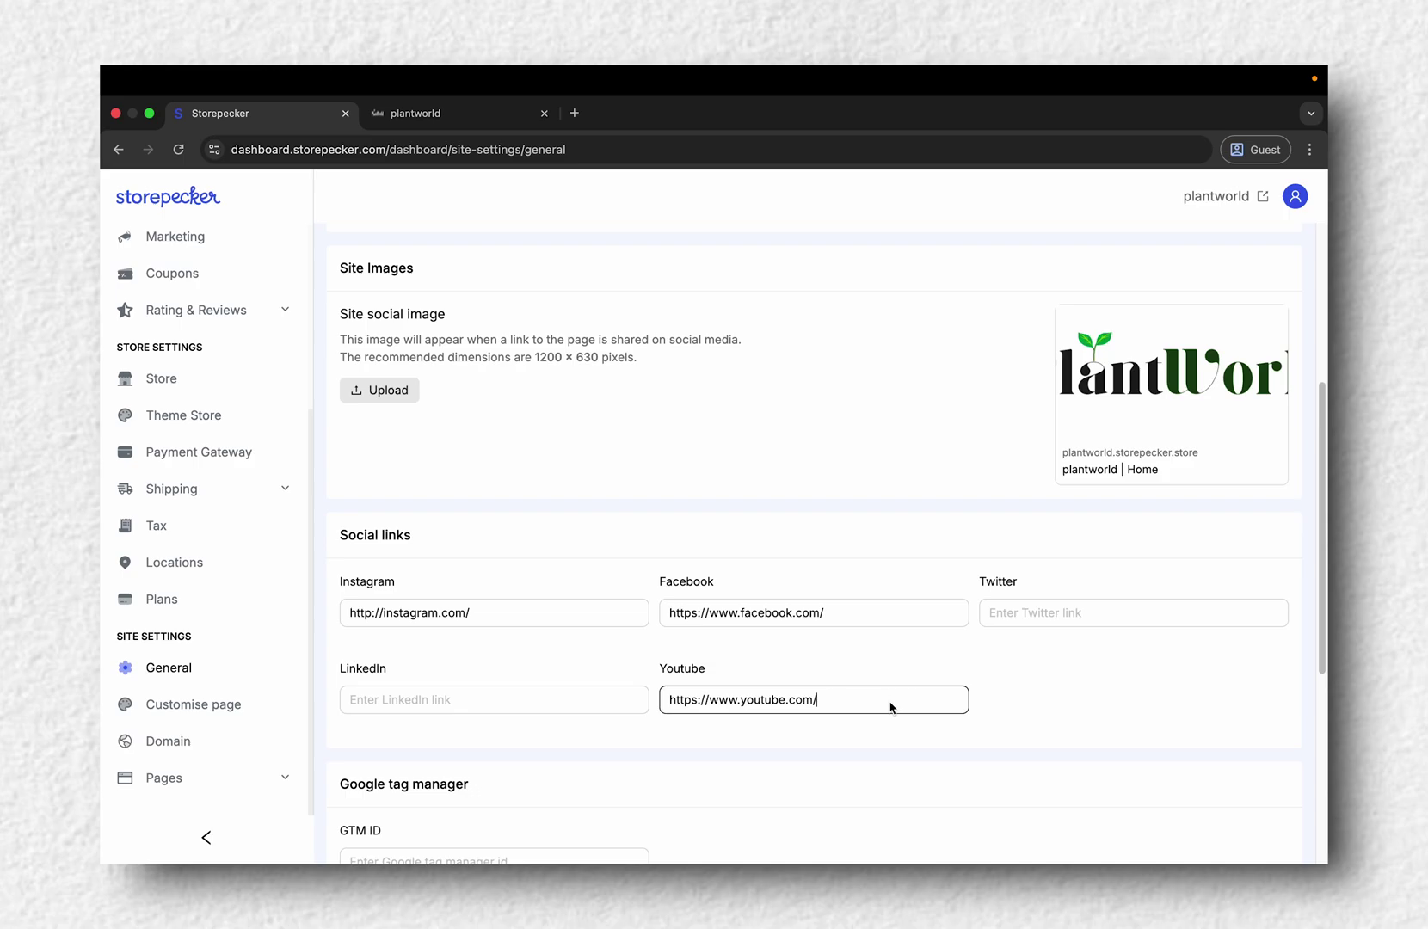
scroll(1250, 359, up, 5)
click(1263, 263)
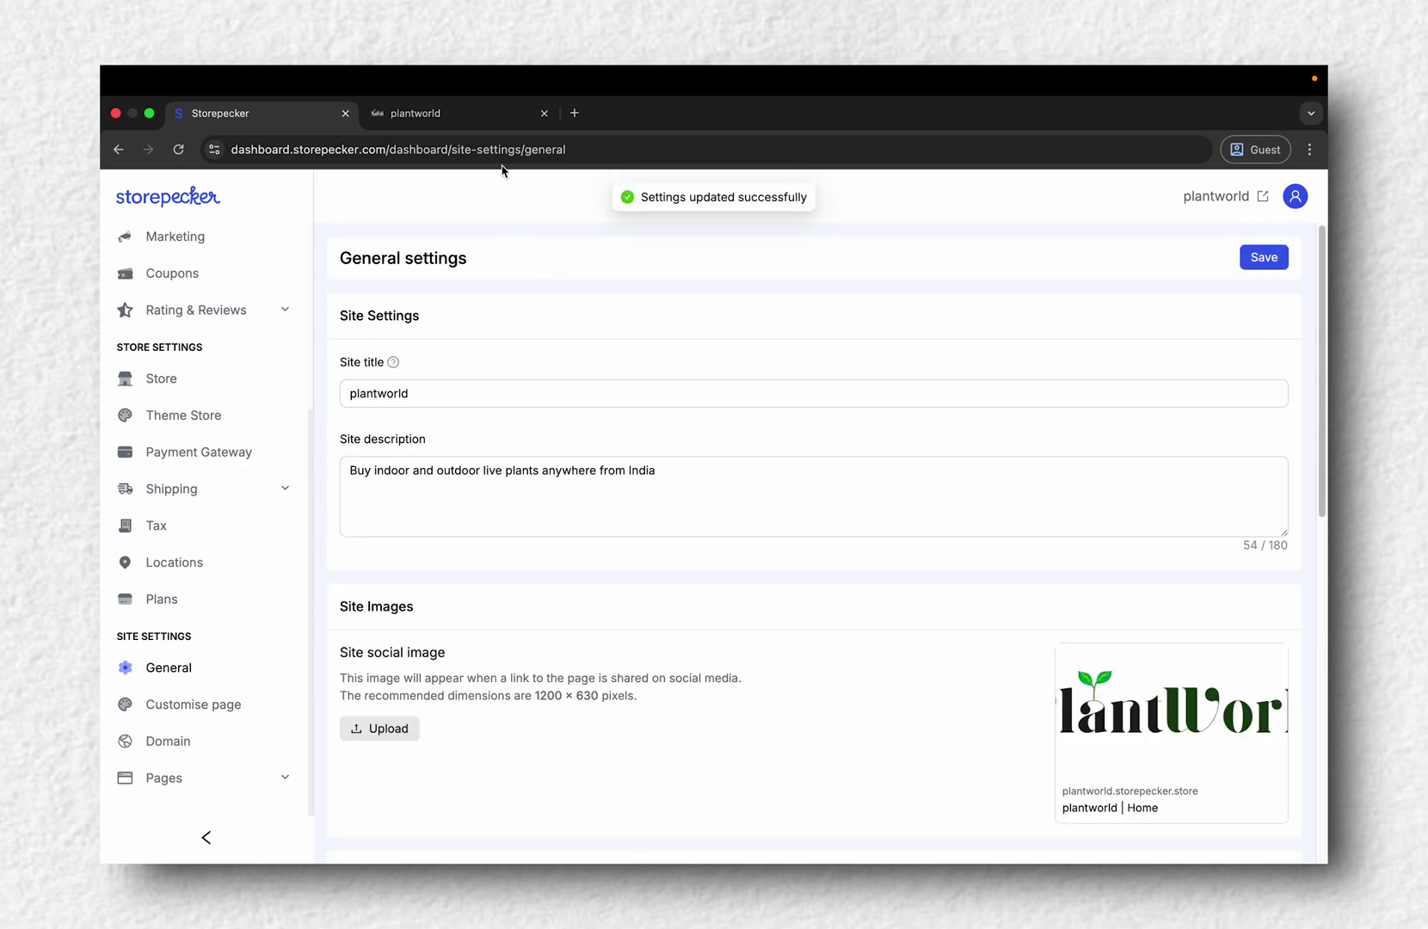
Reload the storefront to check the footer links, then return to the dashboard
click(430, 113)
click(178, 150)
scroll(534, 423, down, 10)
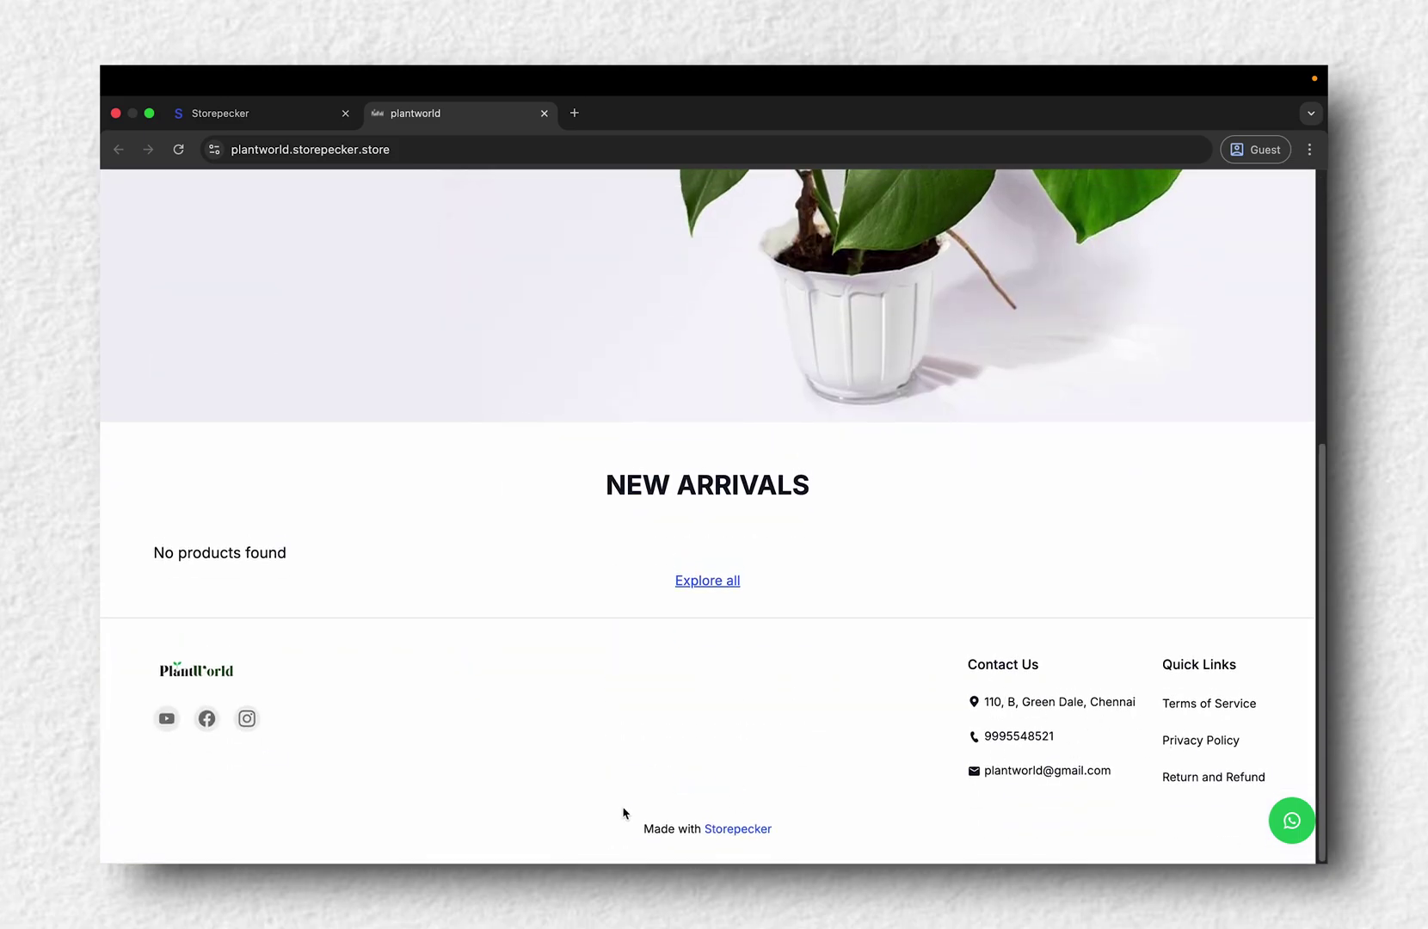
click(262, 120)
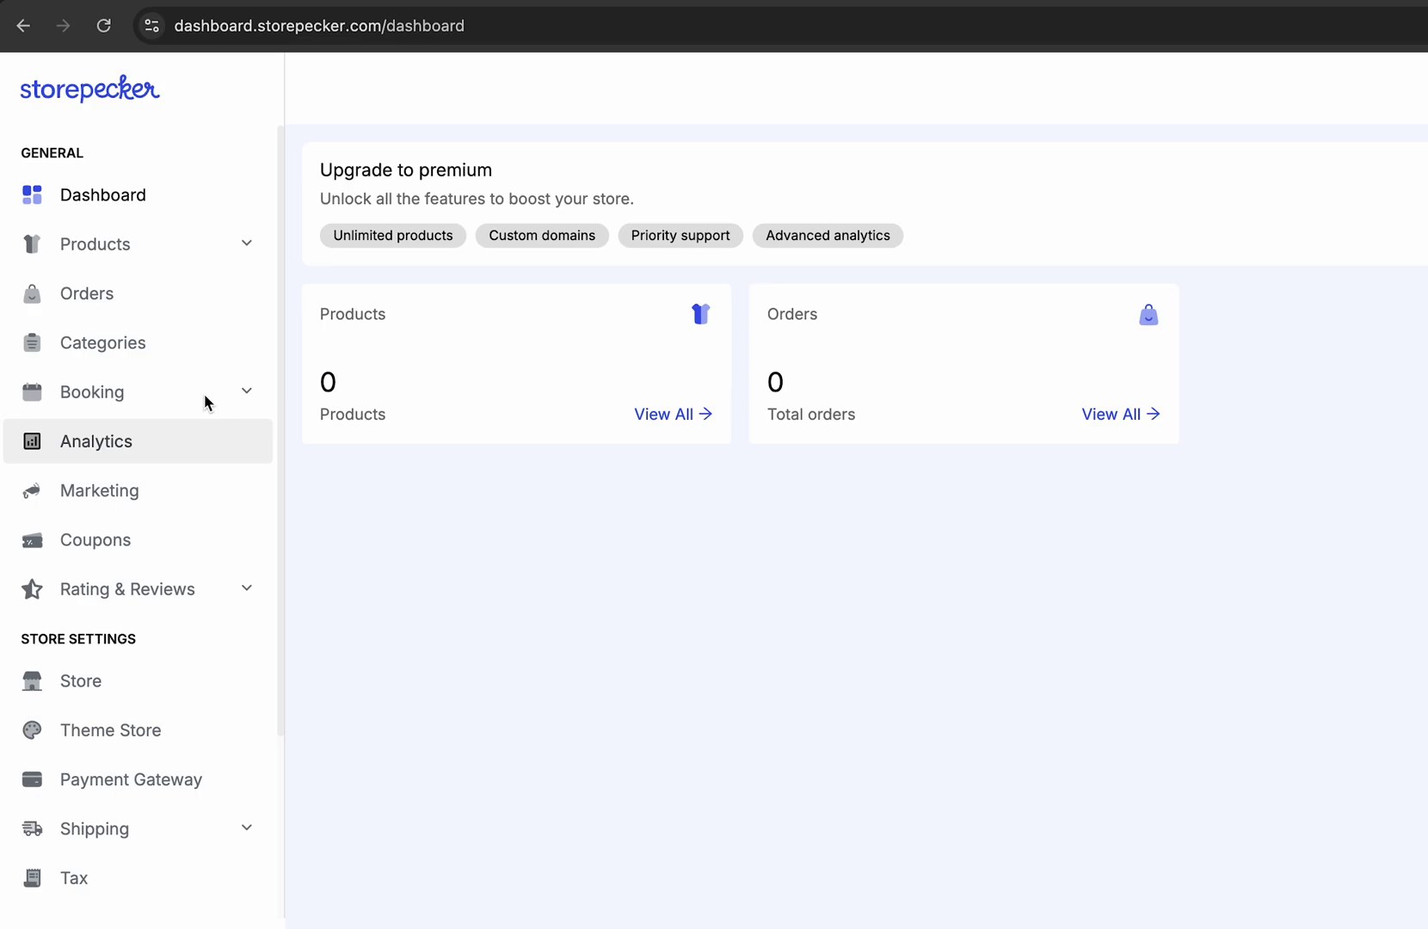
Start a new category 'Indoor Plants' described as 'Buy Indoor plants suitable for your home'
click(170, 377)
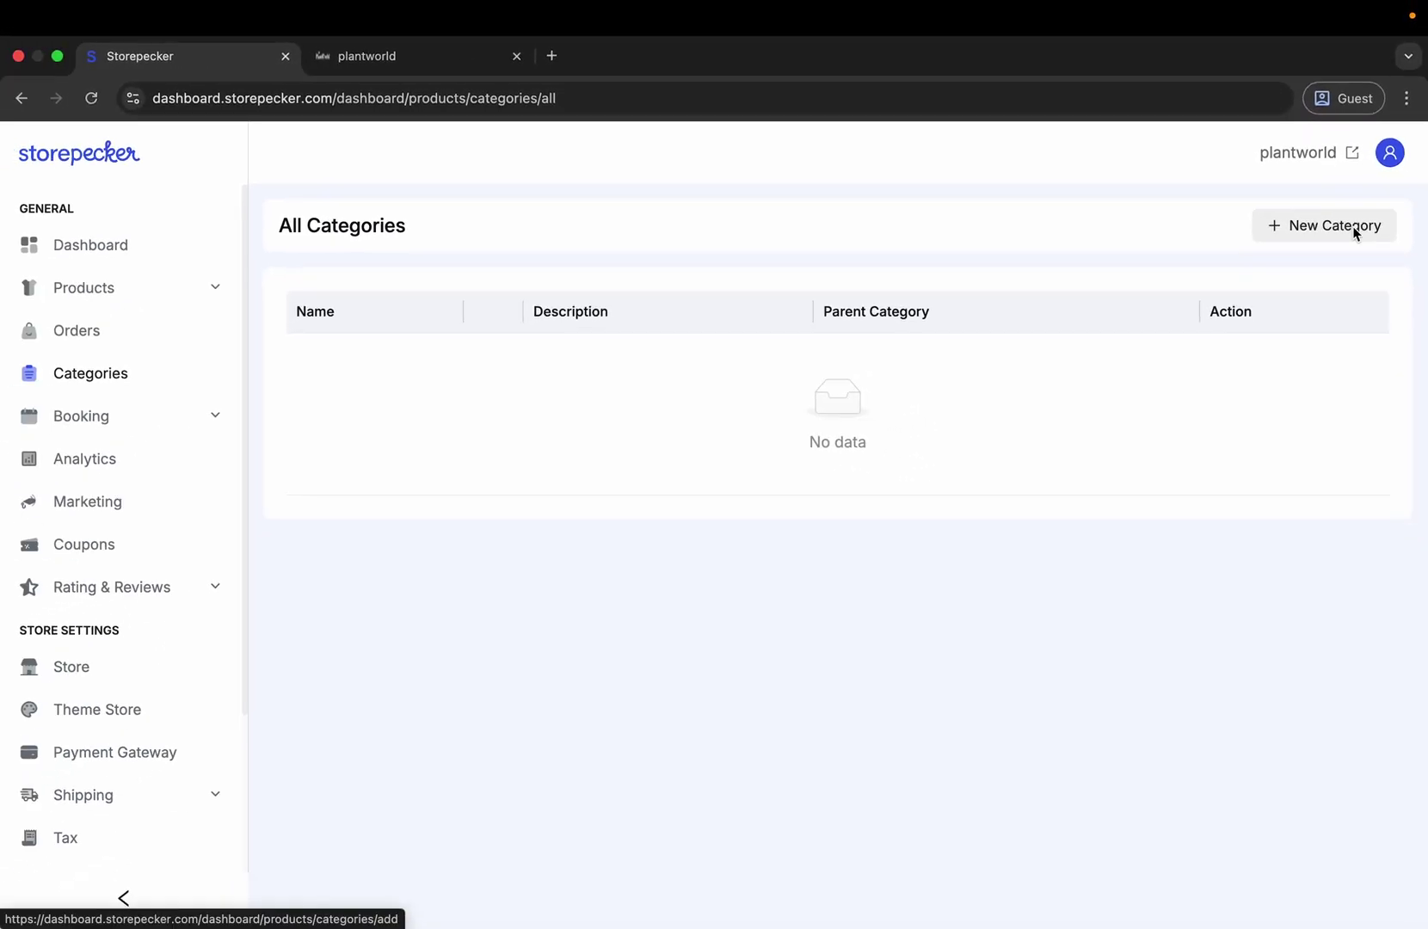
click(1353, 232)
click(937, 342)
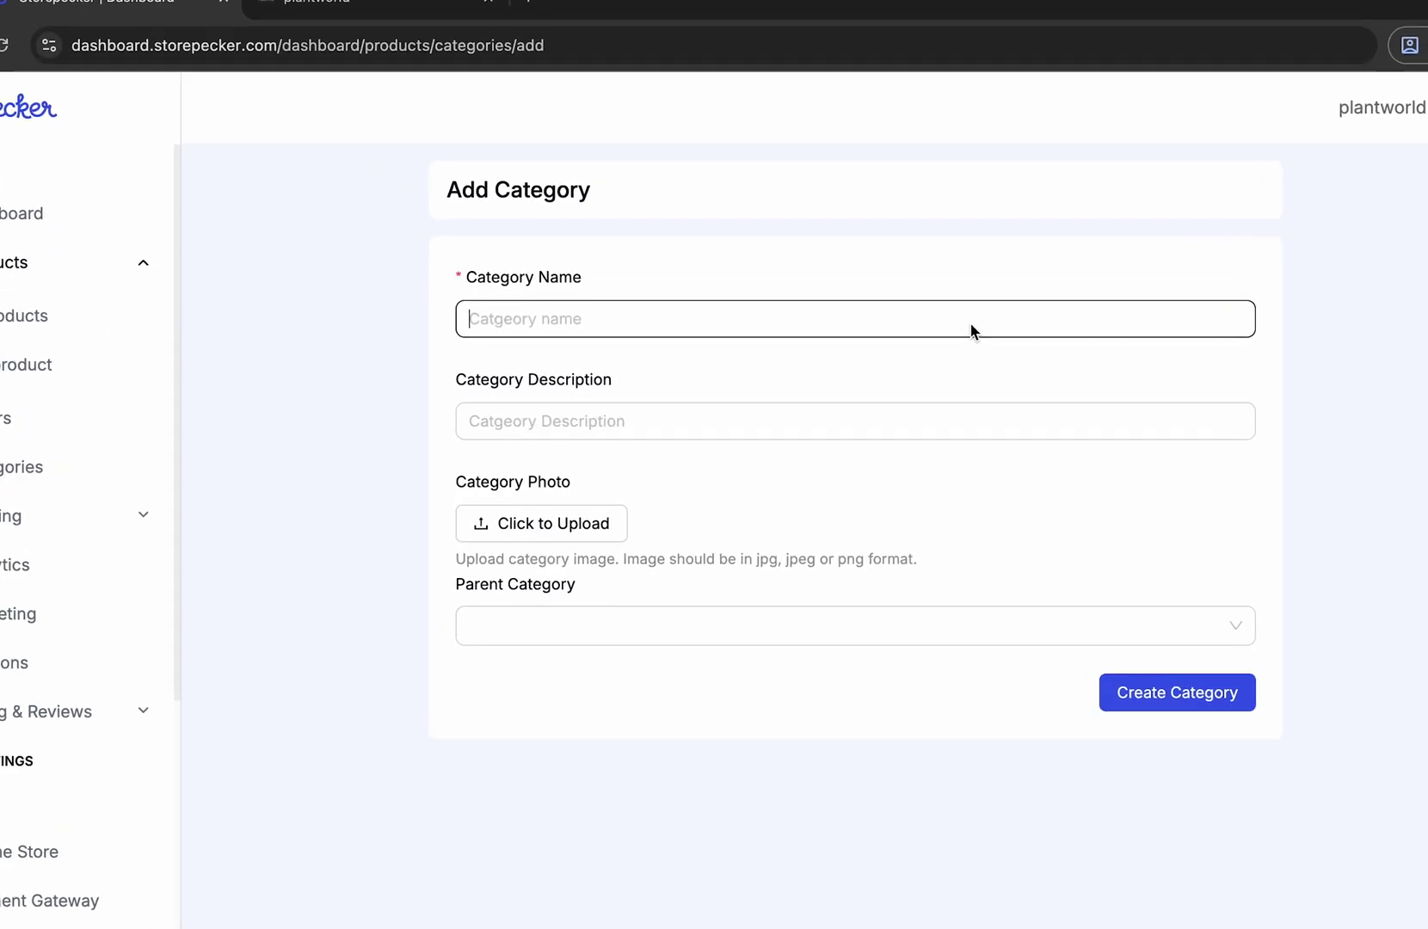
text(Indoor)
text( Plants)
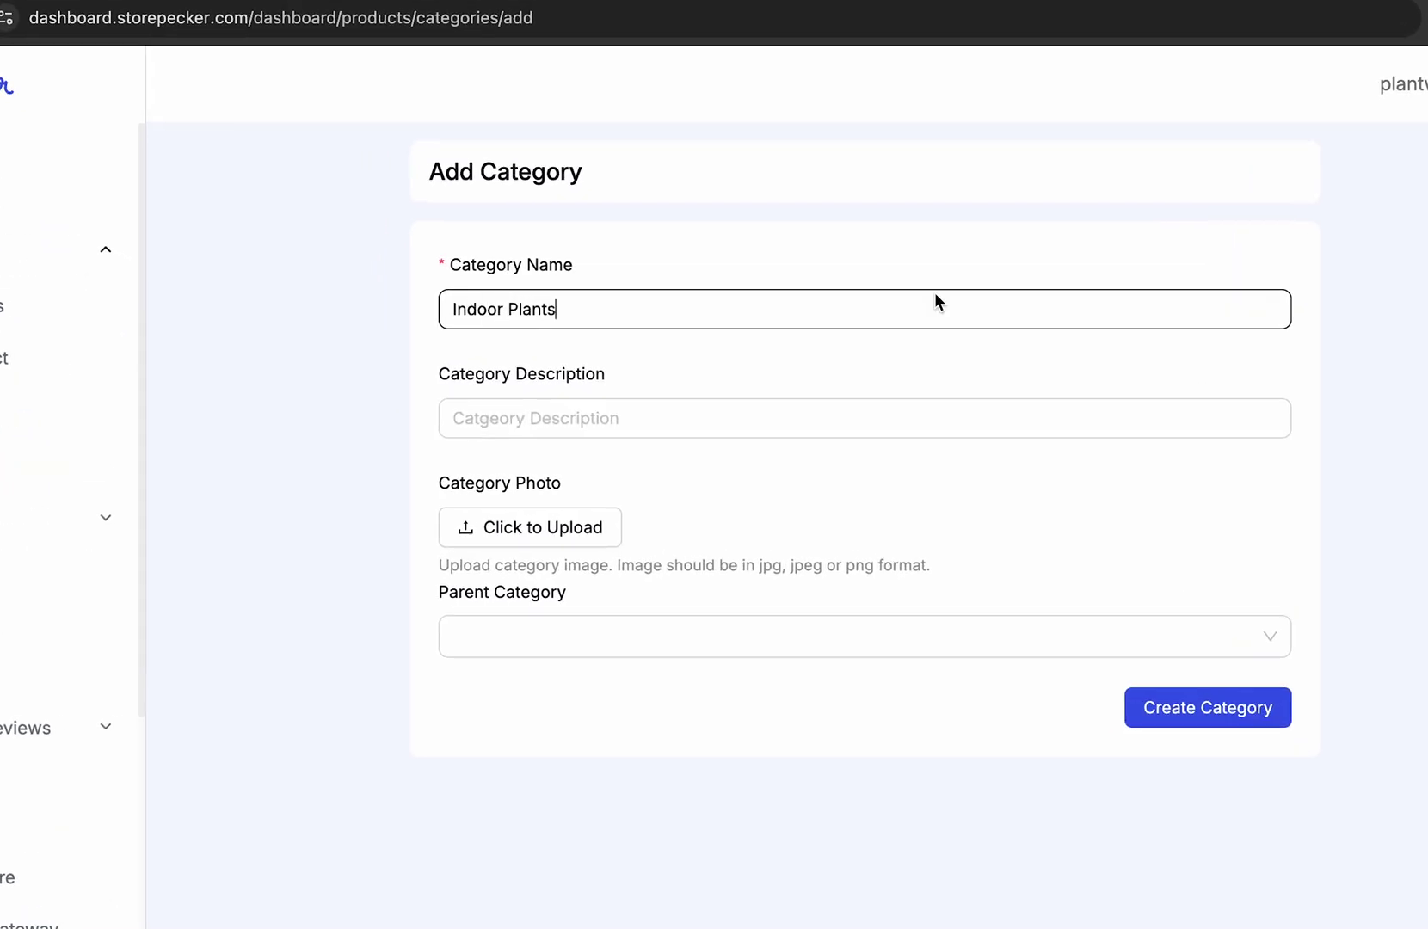
key(Tab)
text(Buy Indoor plants suitable for y)
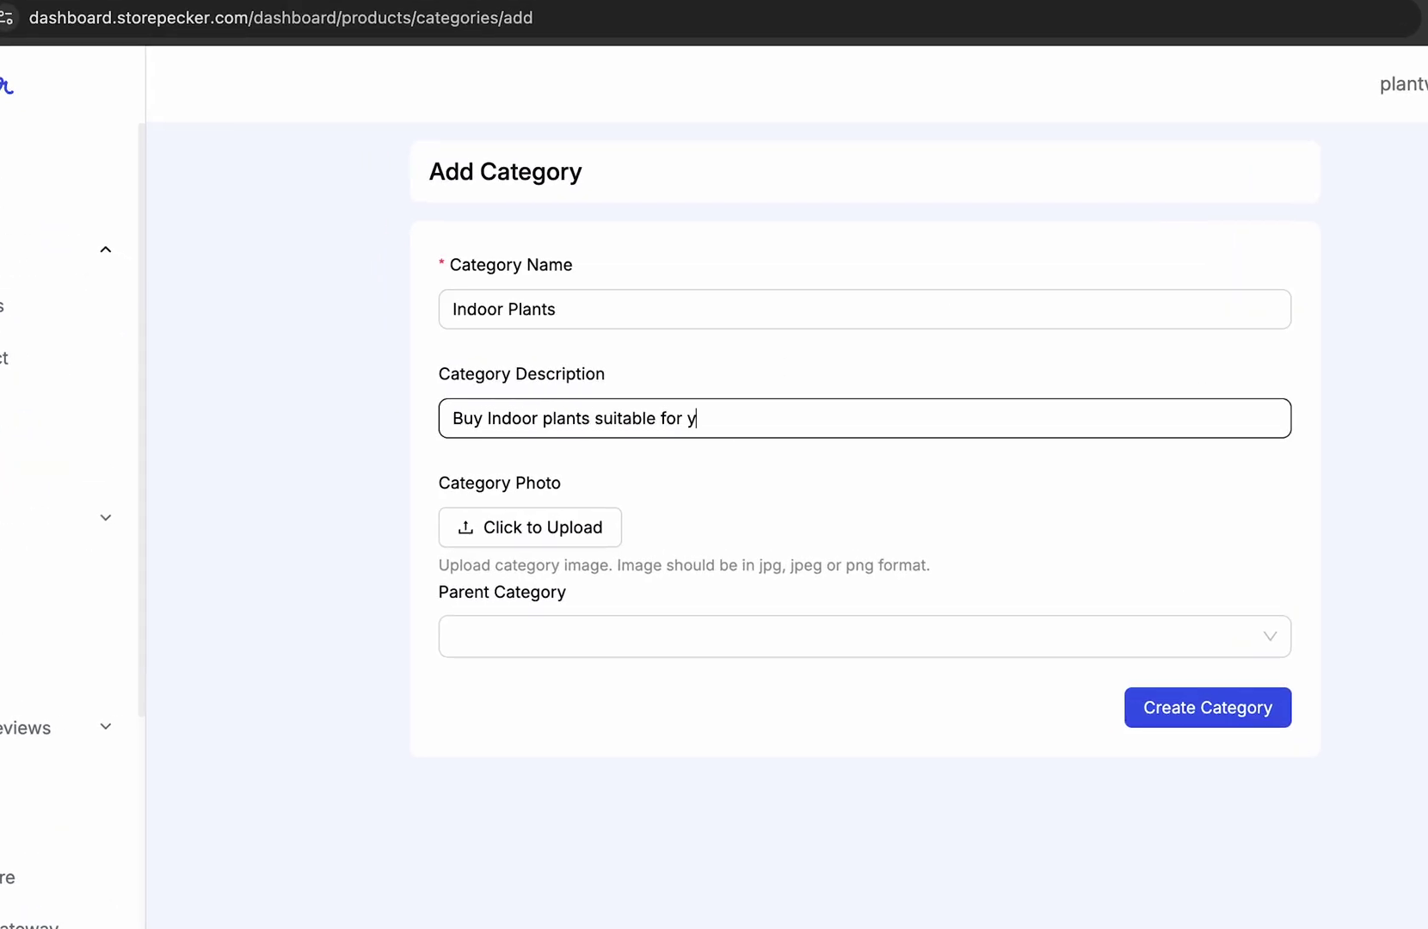
text(our home)
Attach the plant image as the category photo and create the category
click(530, 527)
click(543, 415)
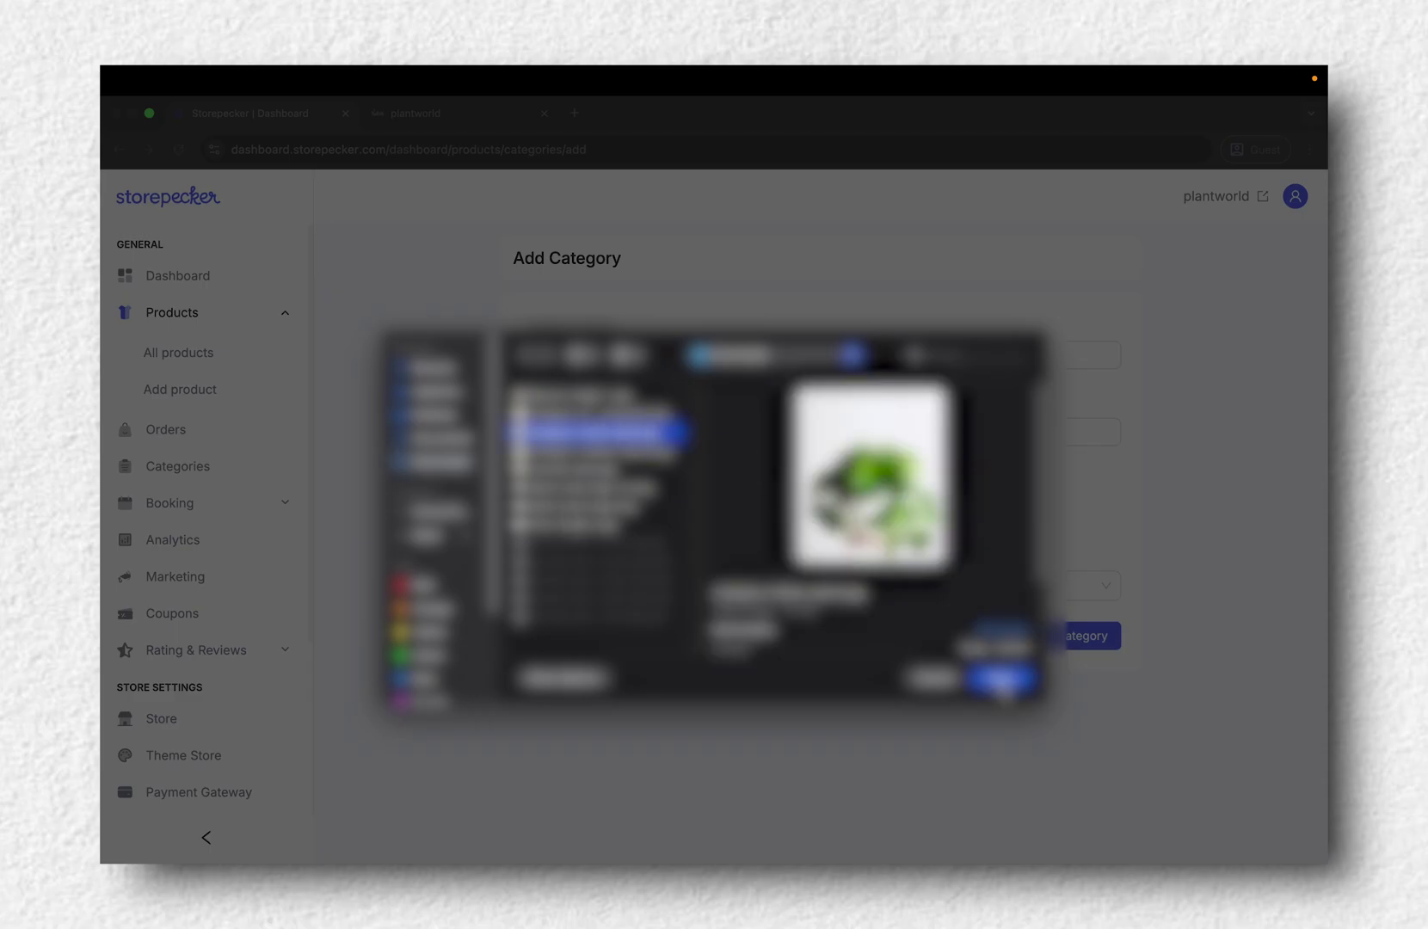
click(1003, 684)
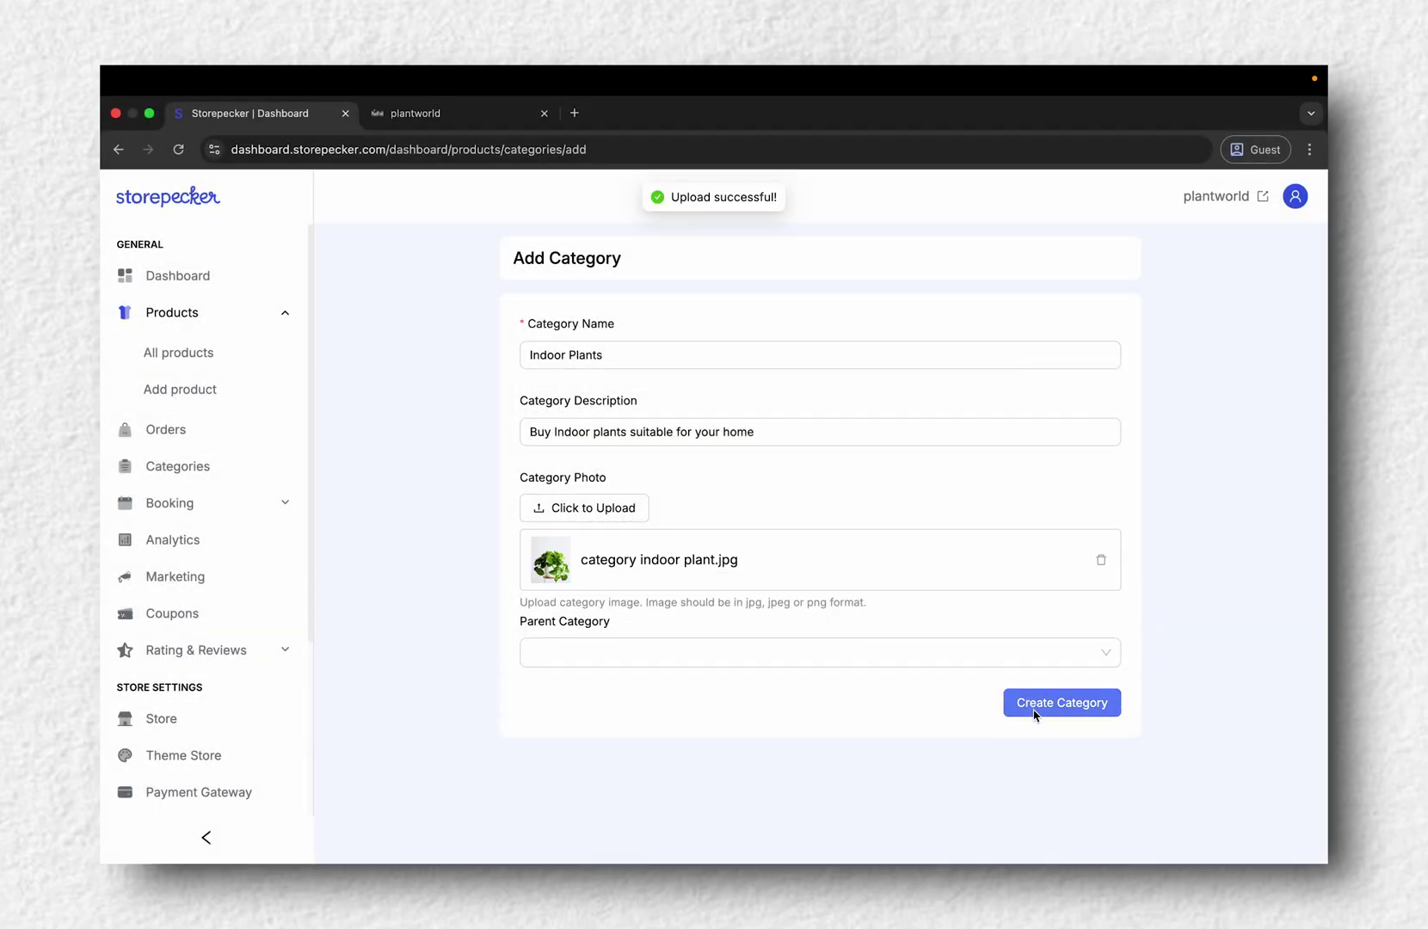
click(1035, 713)
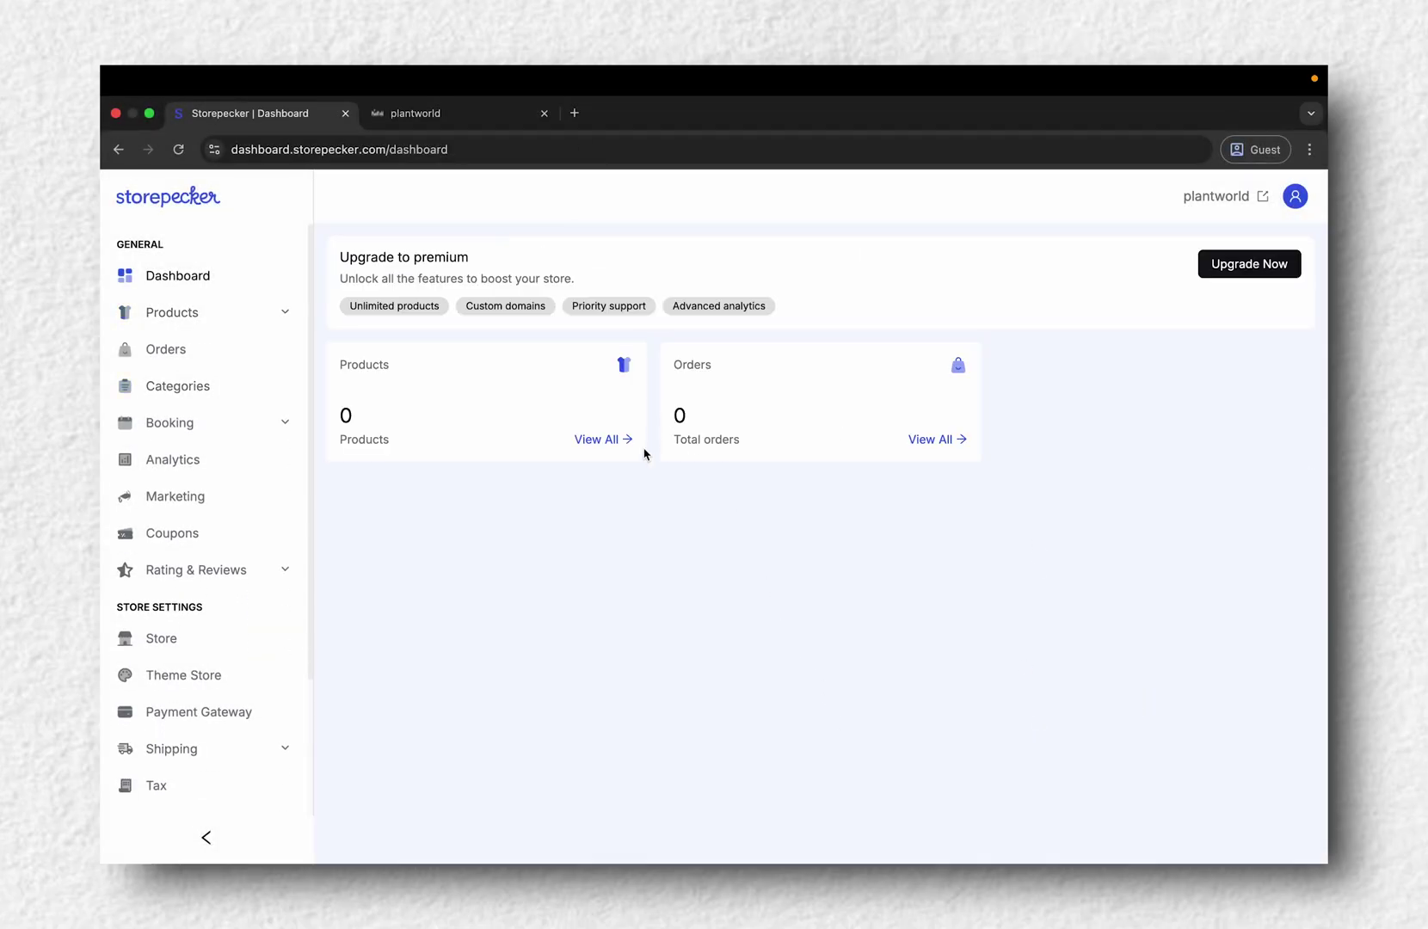
Start a new product and upload three croton photos as its images
click(289, 318)
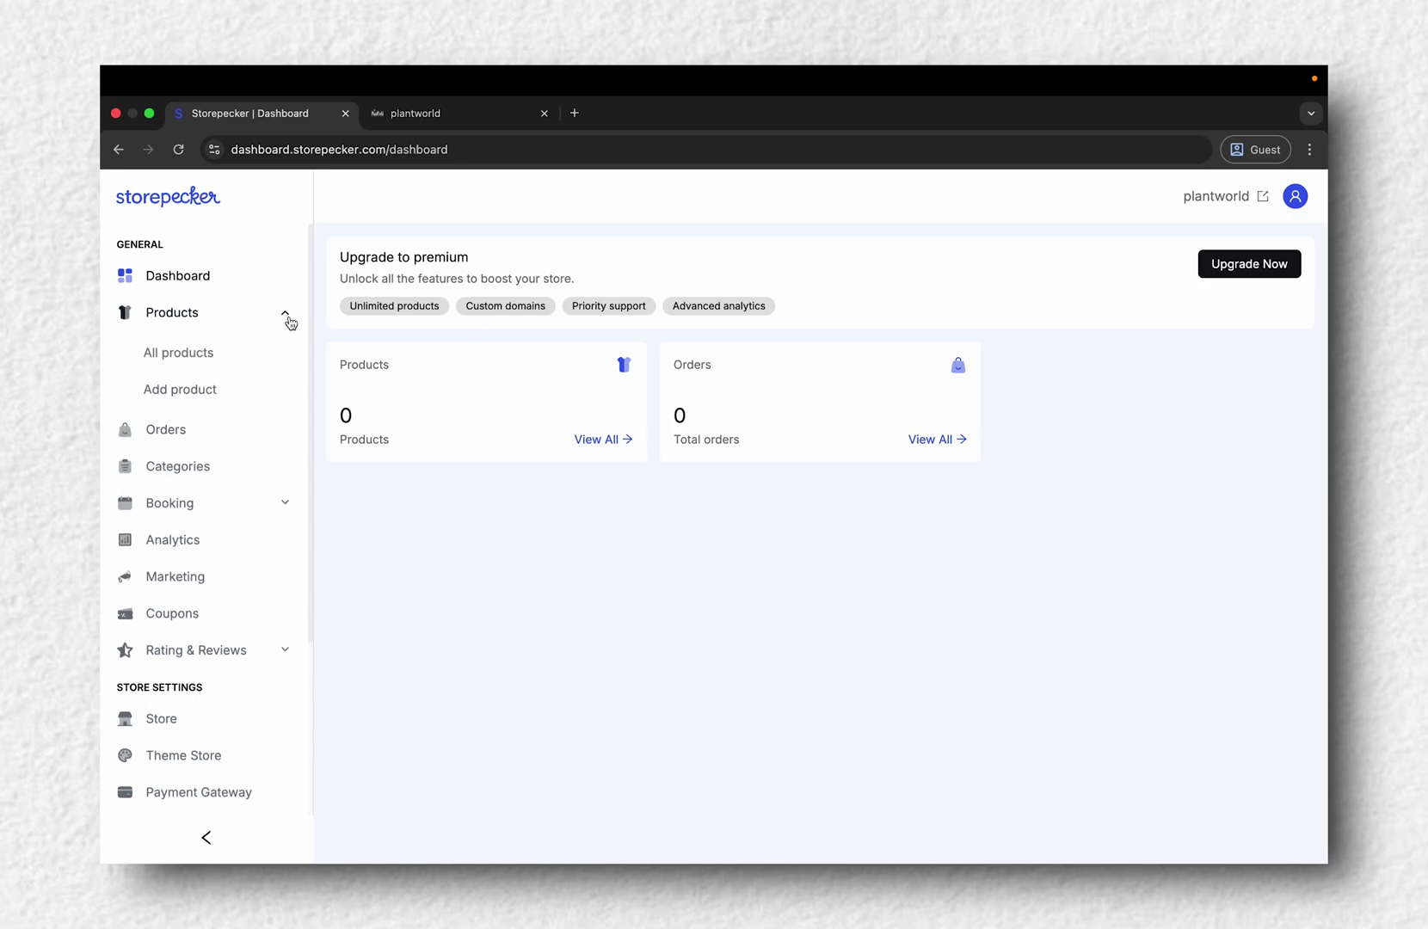
click(219, 390)
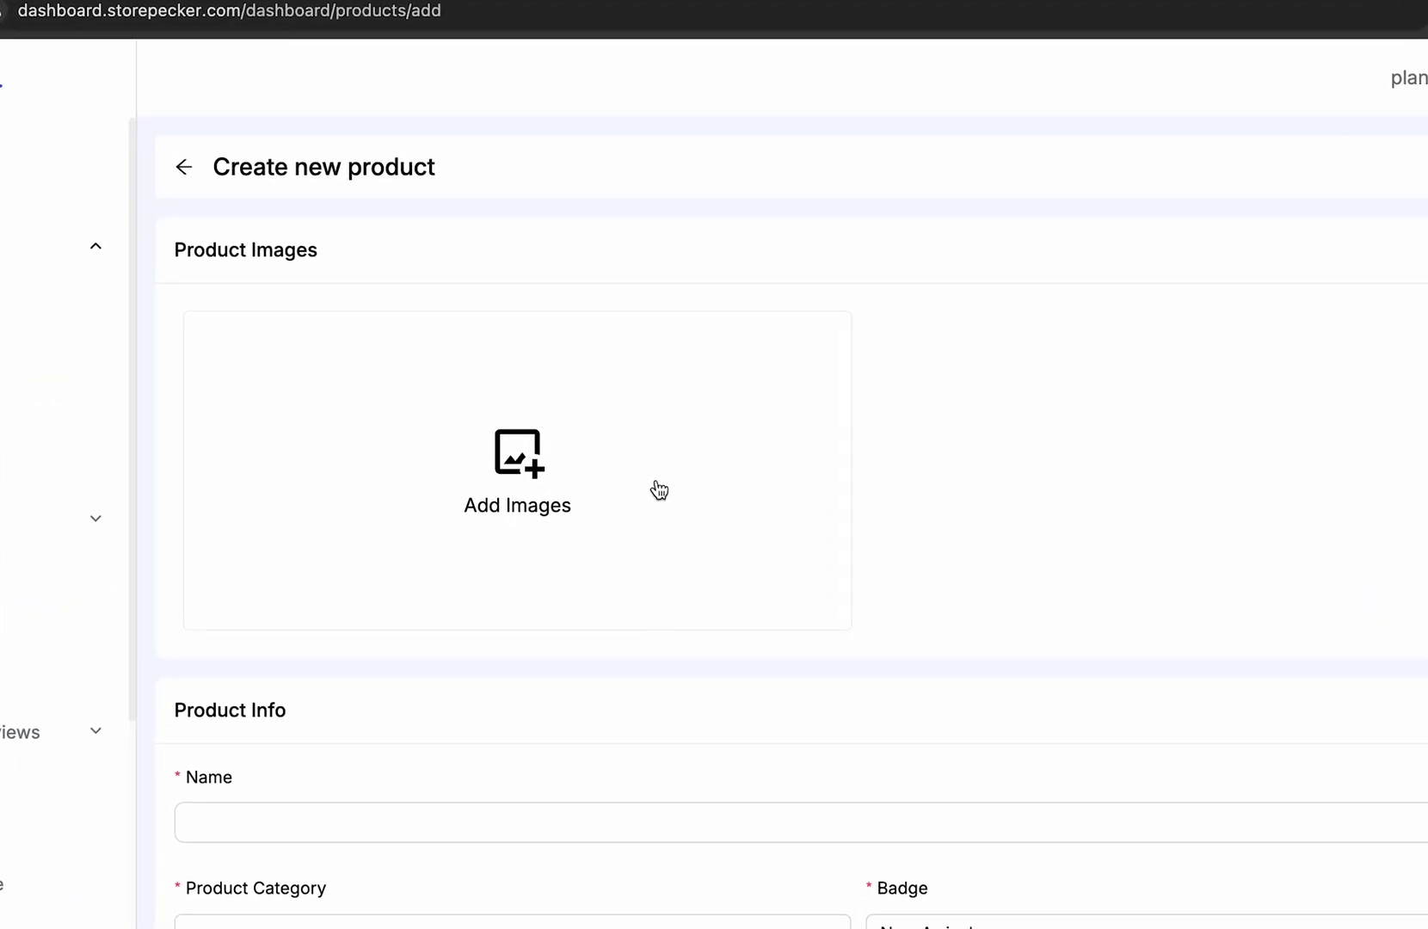
click(659, 489)
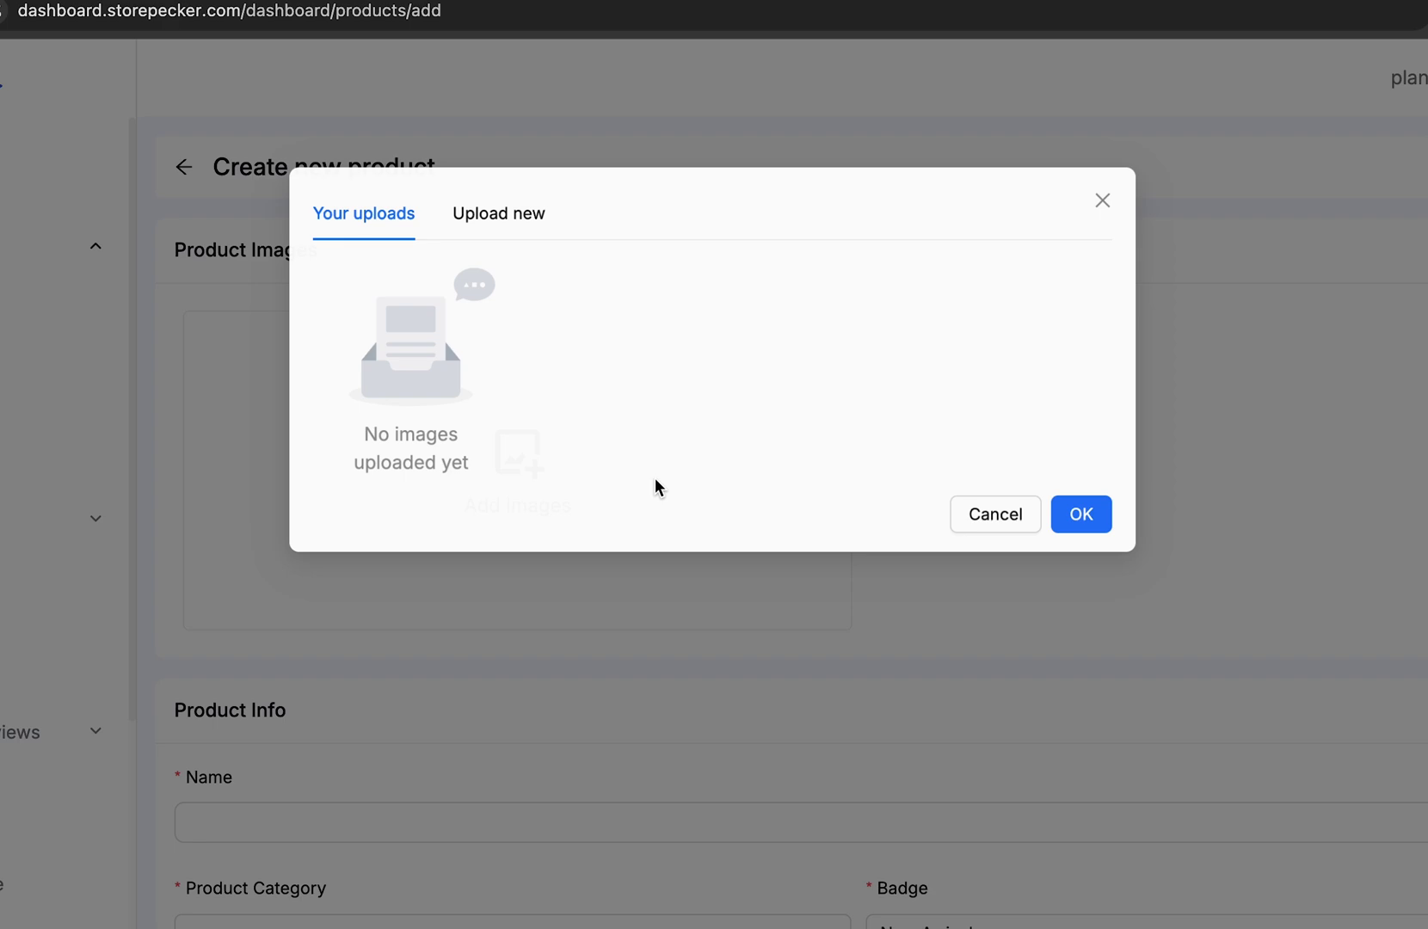
click(494, 222)
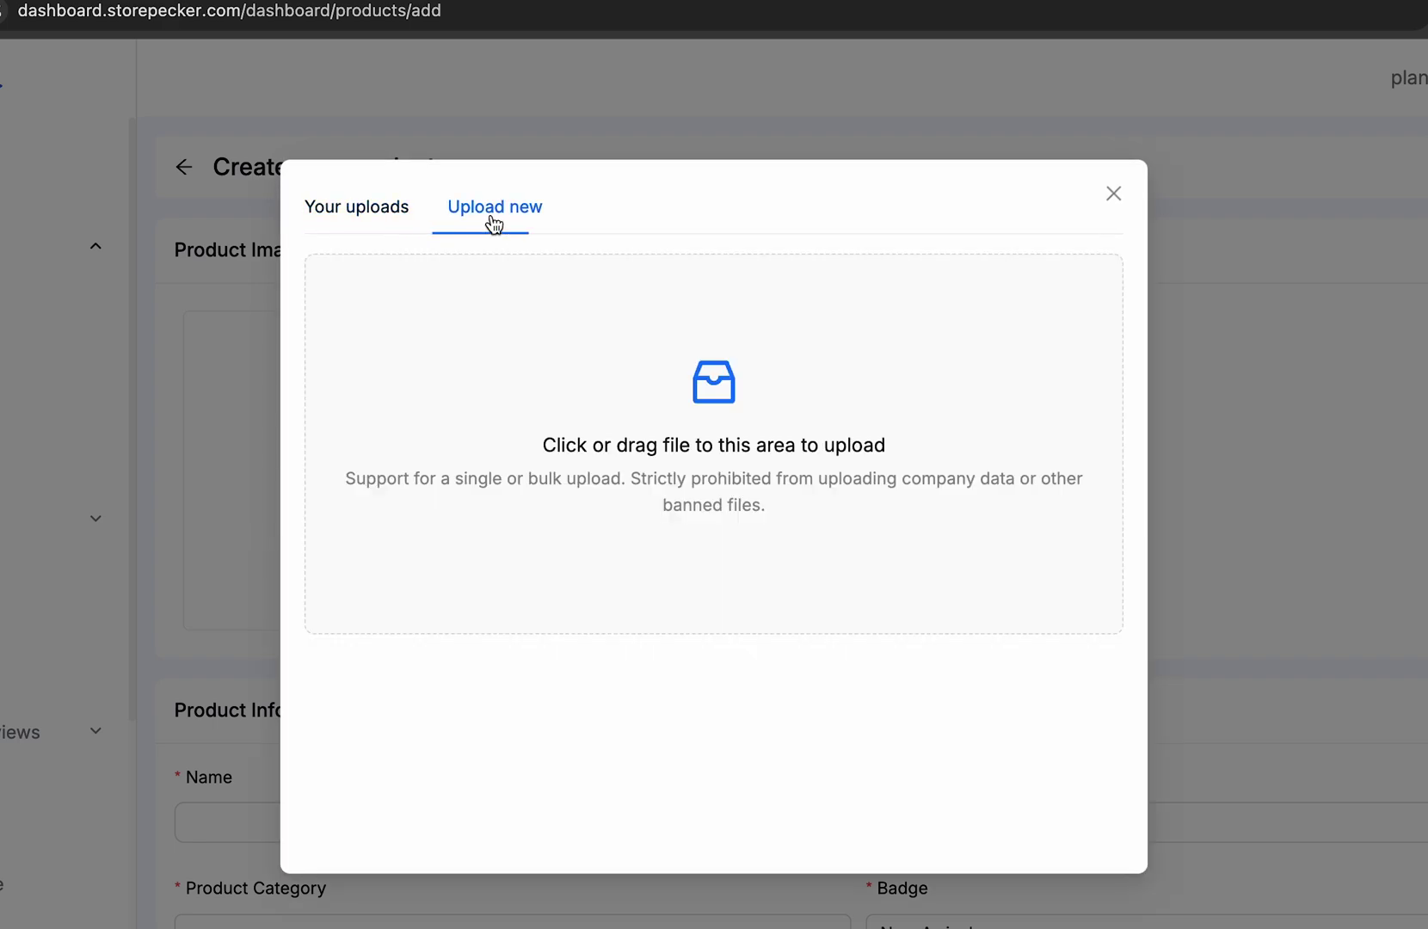
click(525, 455)
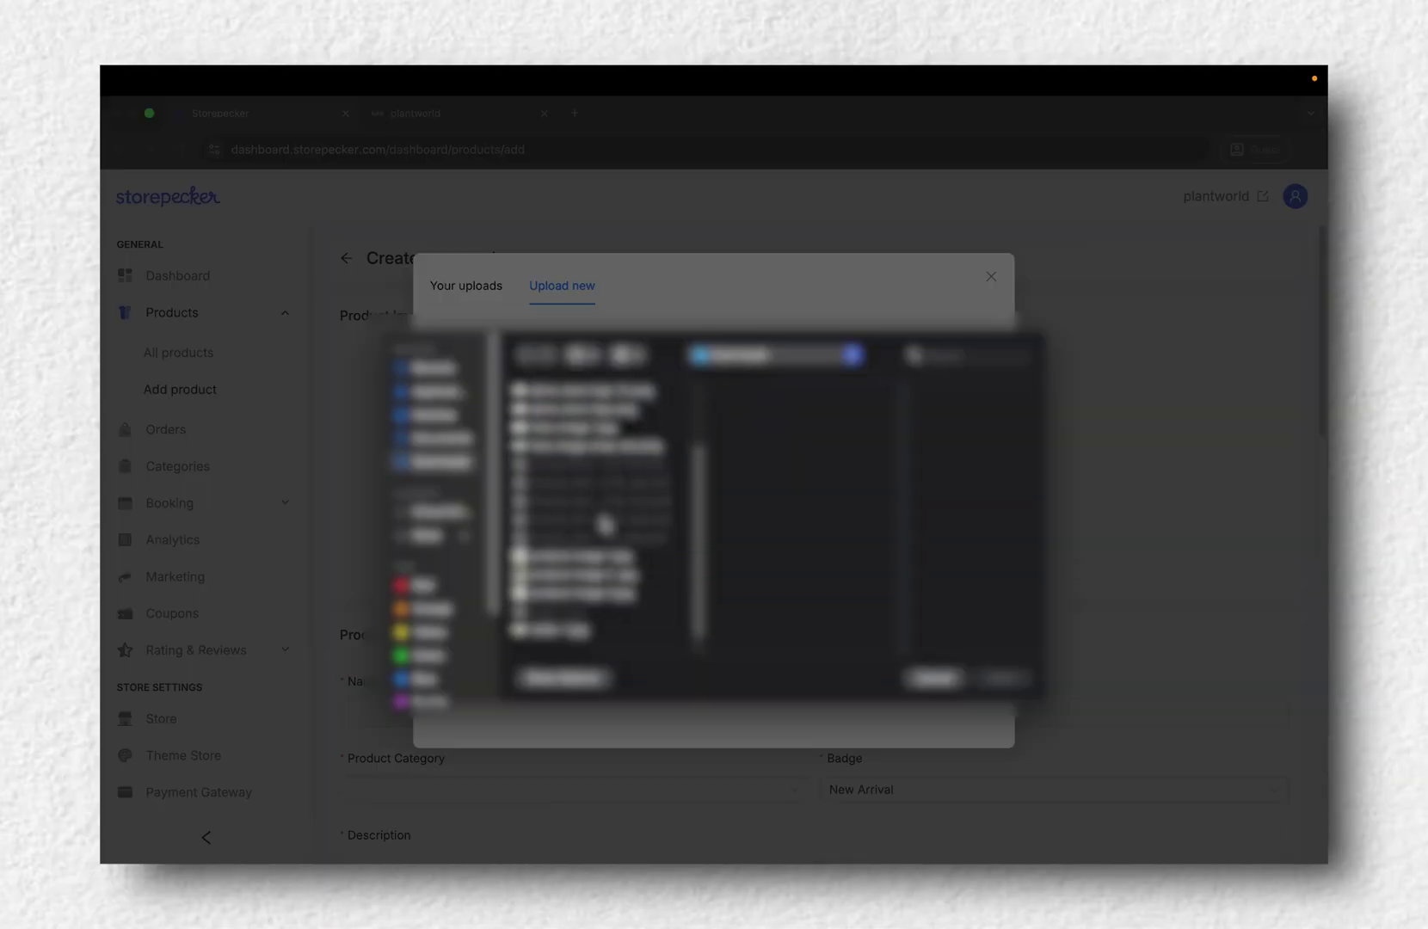
click(576, 556)
shift+click(577, 593)
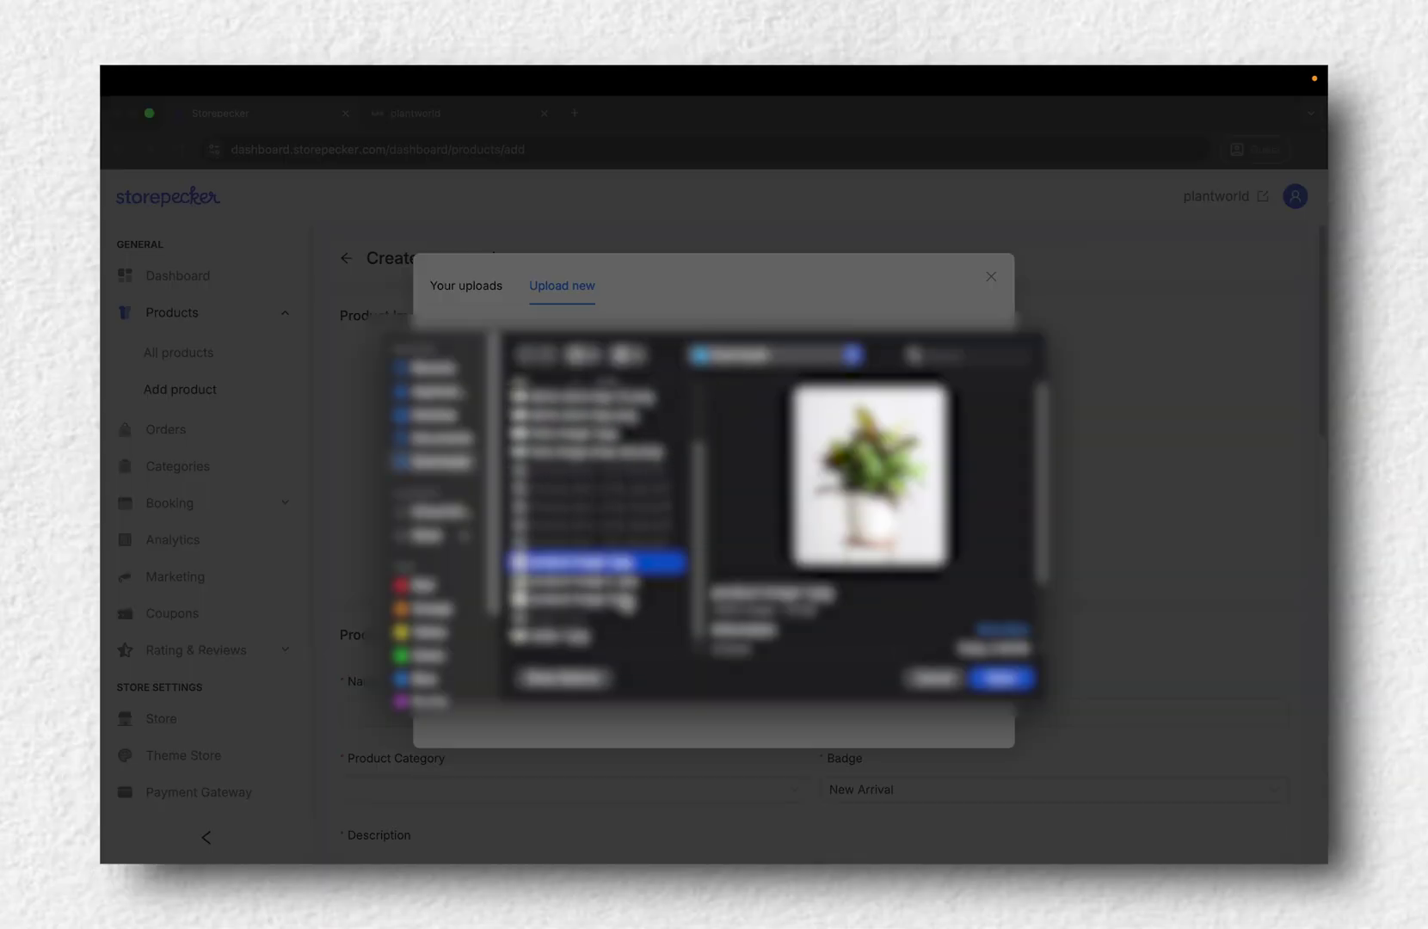
click(1005, 678)
click(966, 717)
Name the product 'Croton Petra' and set its category to Air Purifying Plant
click(632, 716)
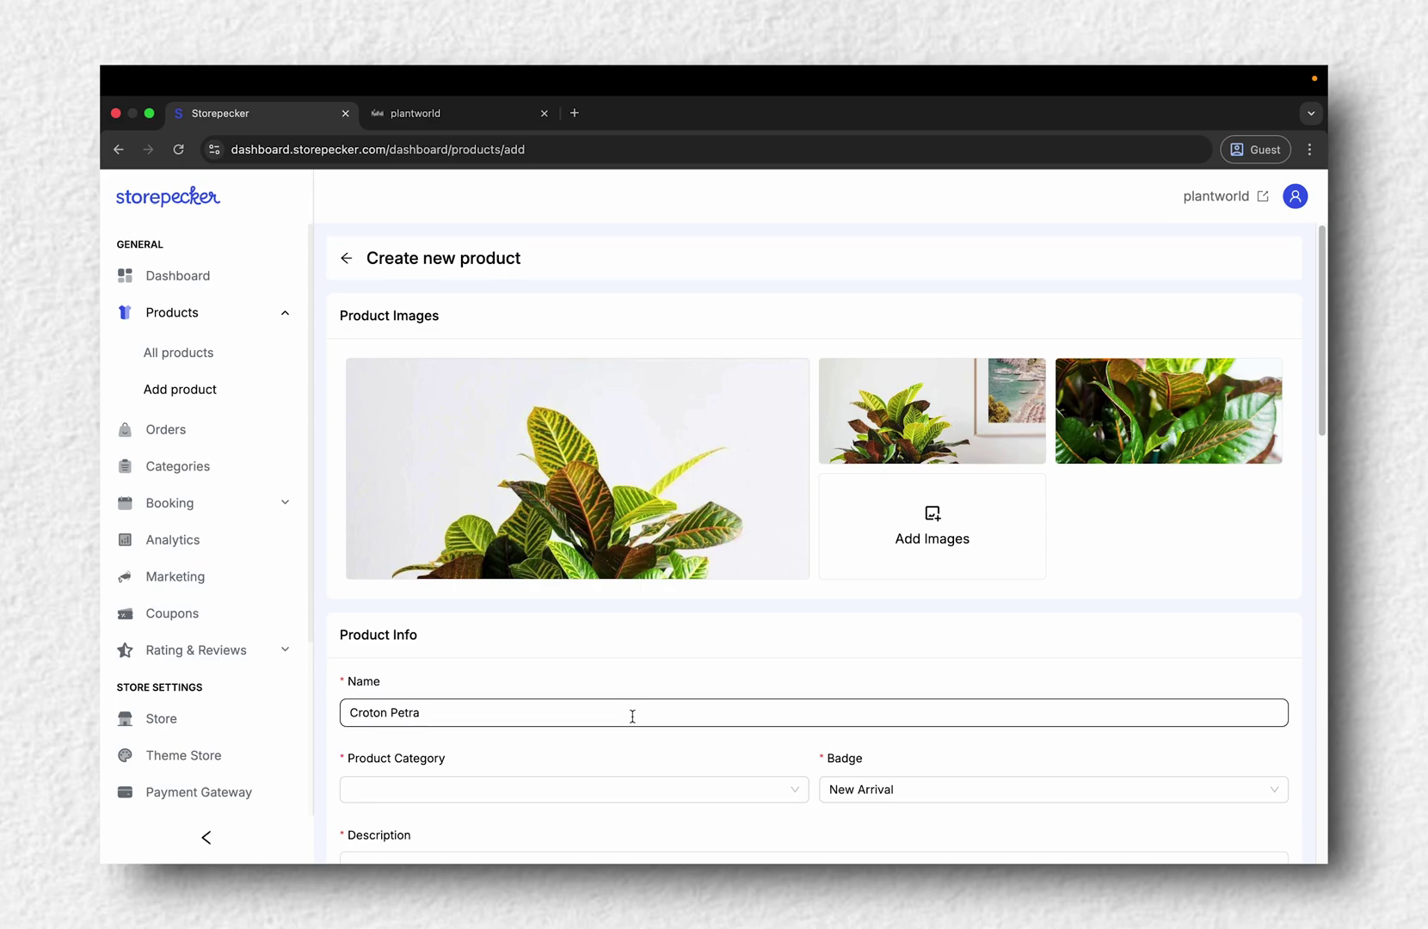
text(Croton Petra)
scroll(632, 715, down, 3)
click(620, 640)
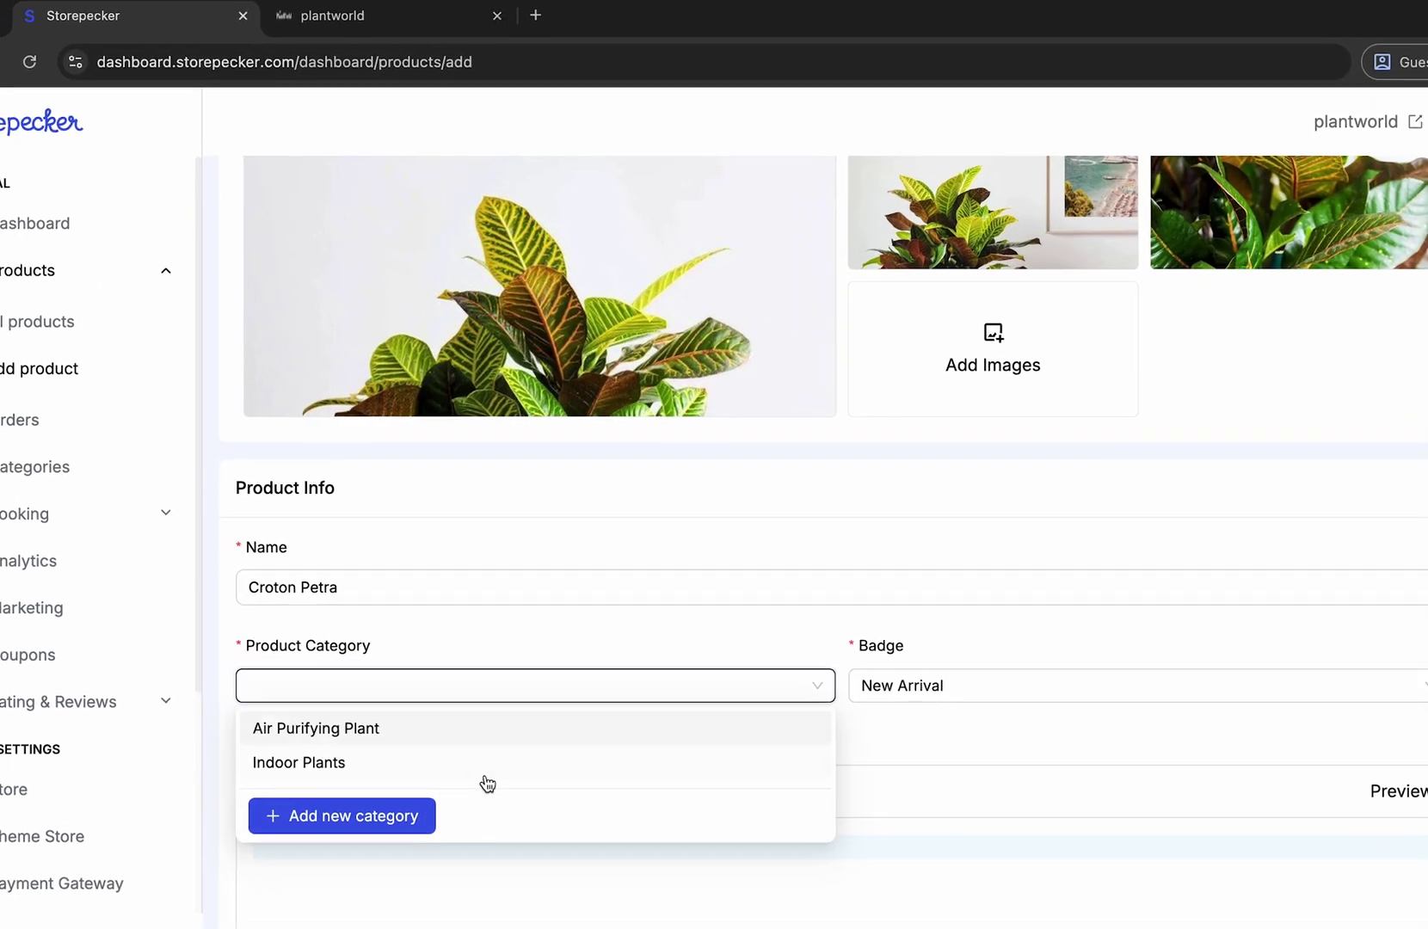
click(490, 739)
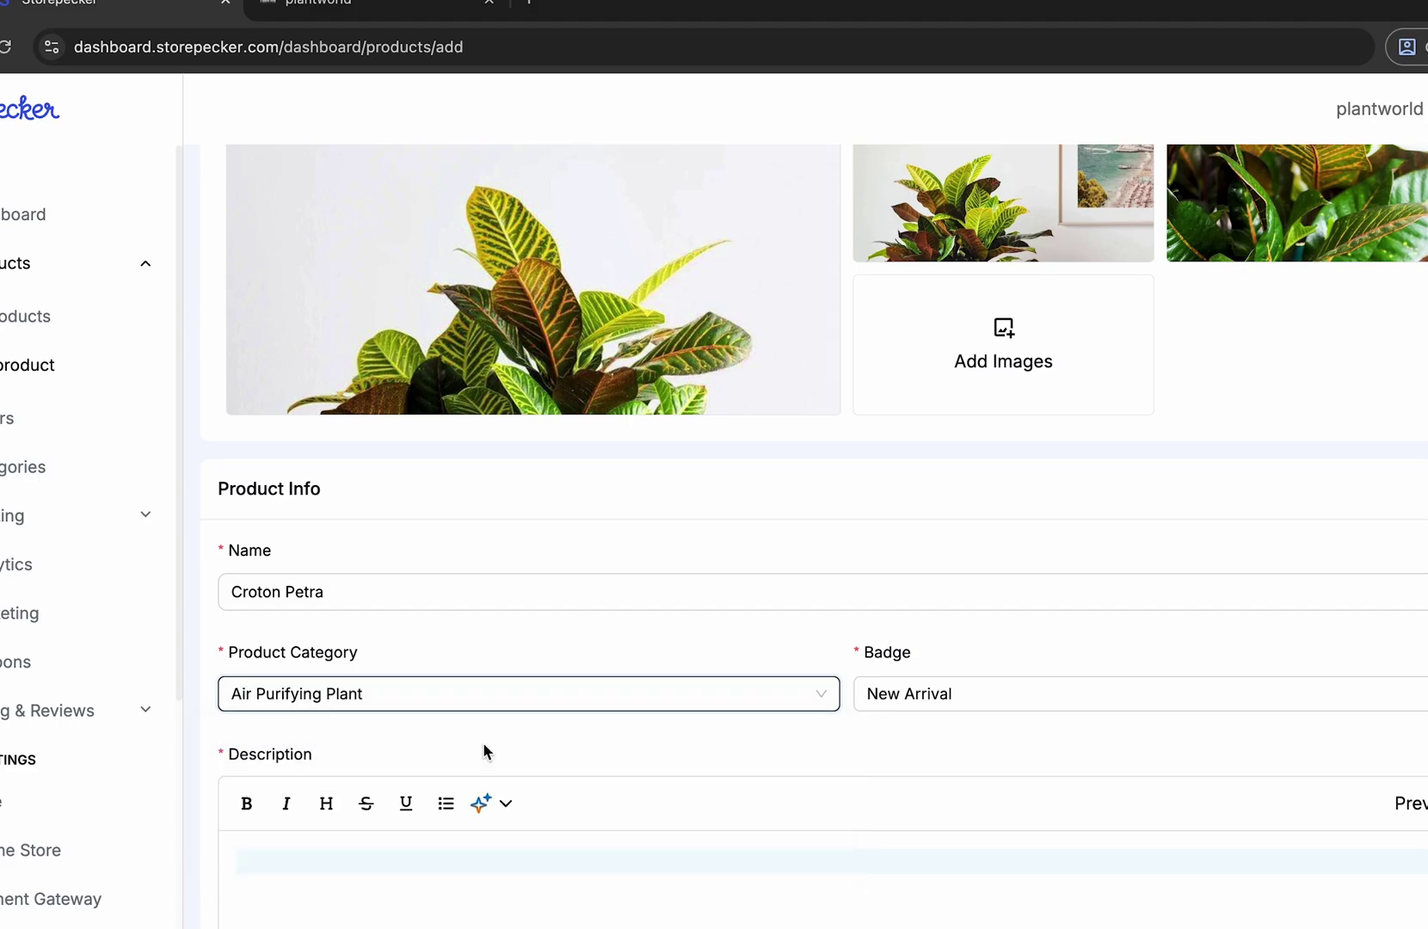
Generate the Croton Petra description with the AI sparkle tool in Expert tone
scroll(484, 747, down, 3)
click(551, 651)
click(552, 731)
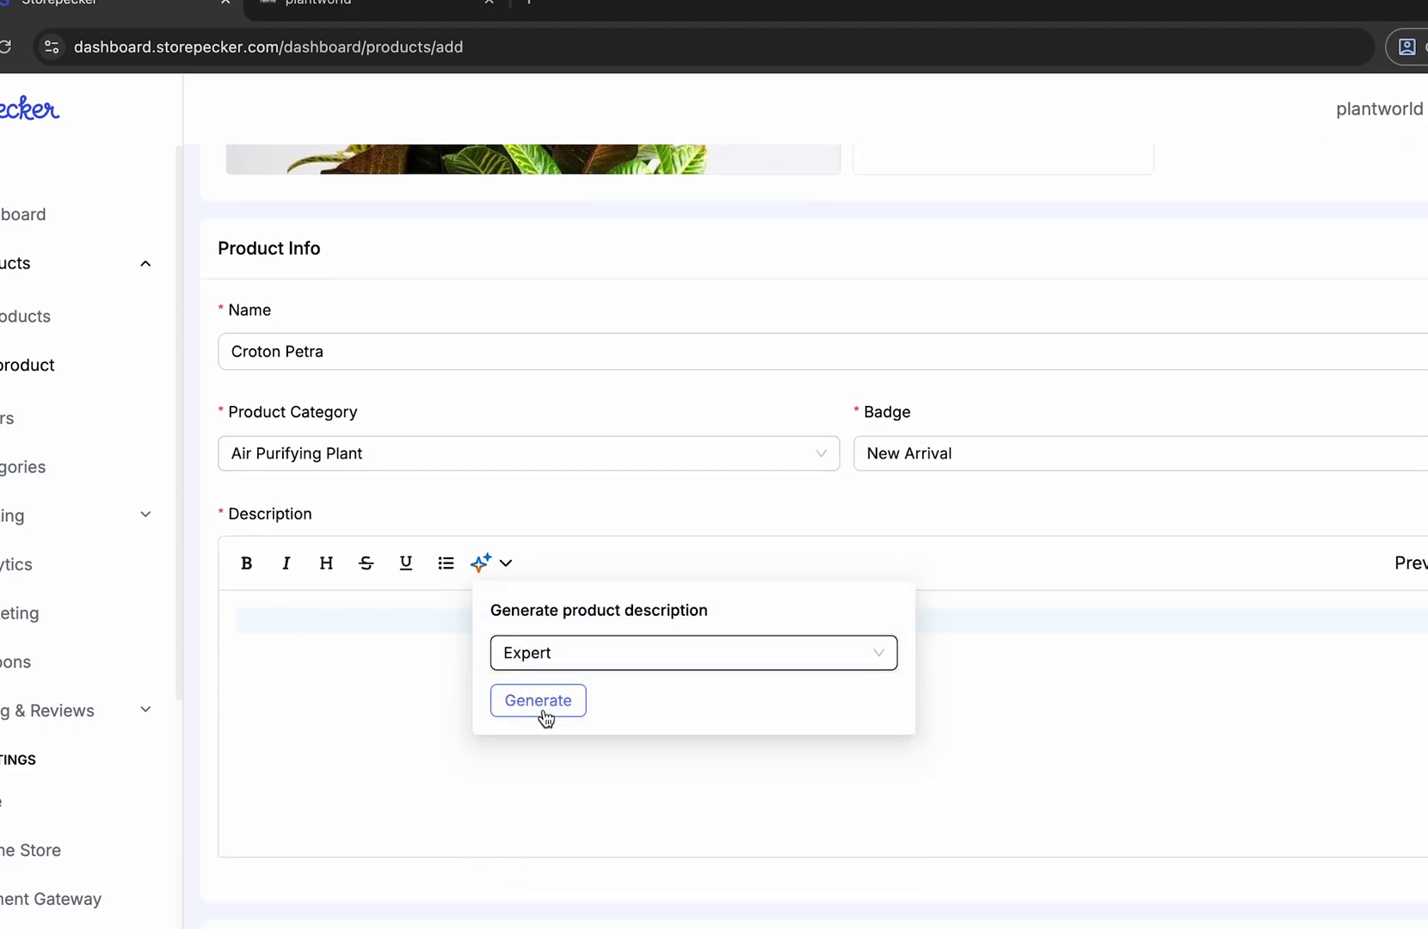
click(542, 711)
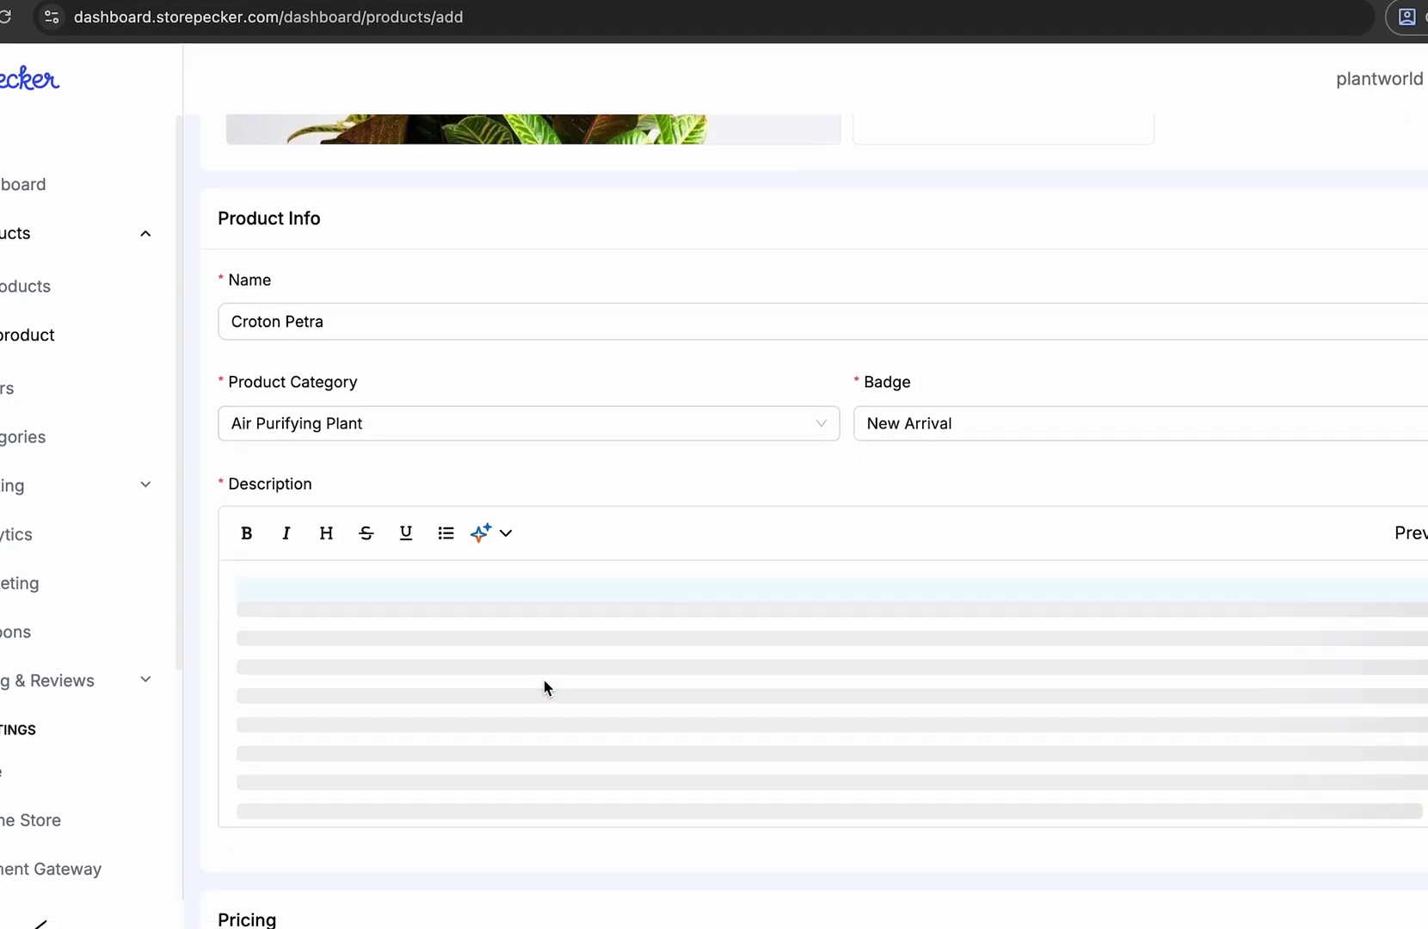
Enter actual price 0, selling price ₹200 and item code 1001
scroll(544, 628, down, 5)
click(412, 535)
text(0)
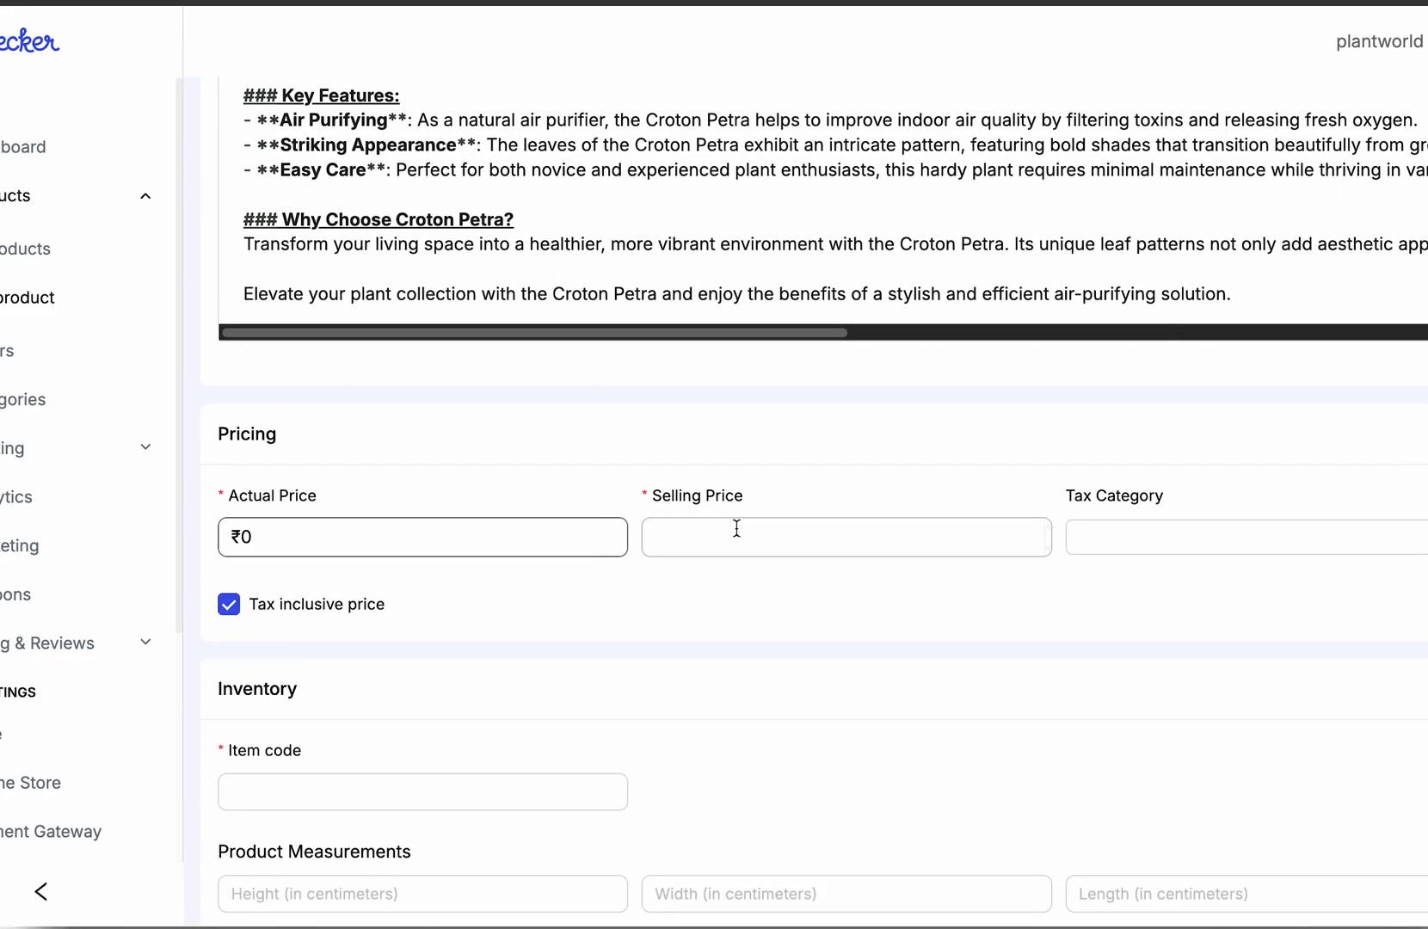
click(736, 530)
text(200)
scroll(673, 404, down, 3)
click(435, 566)
text(1001)
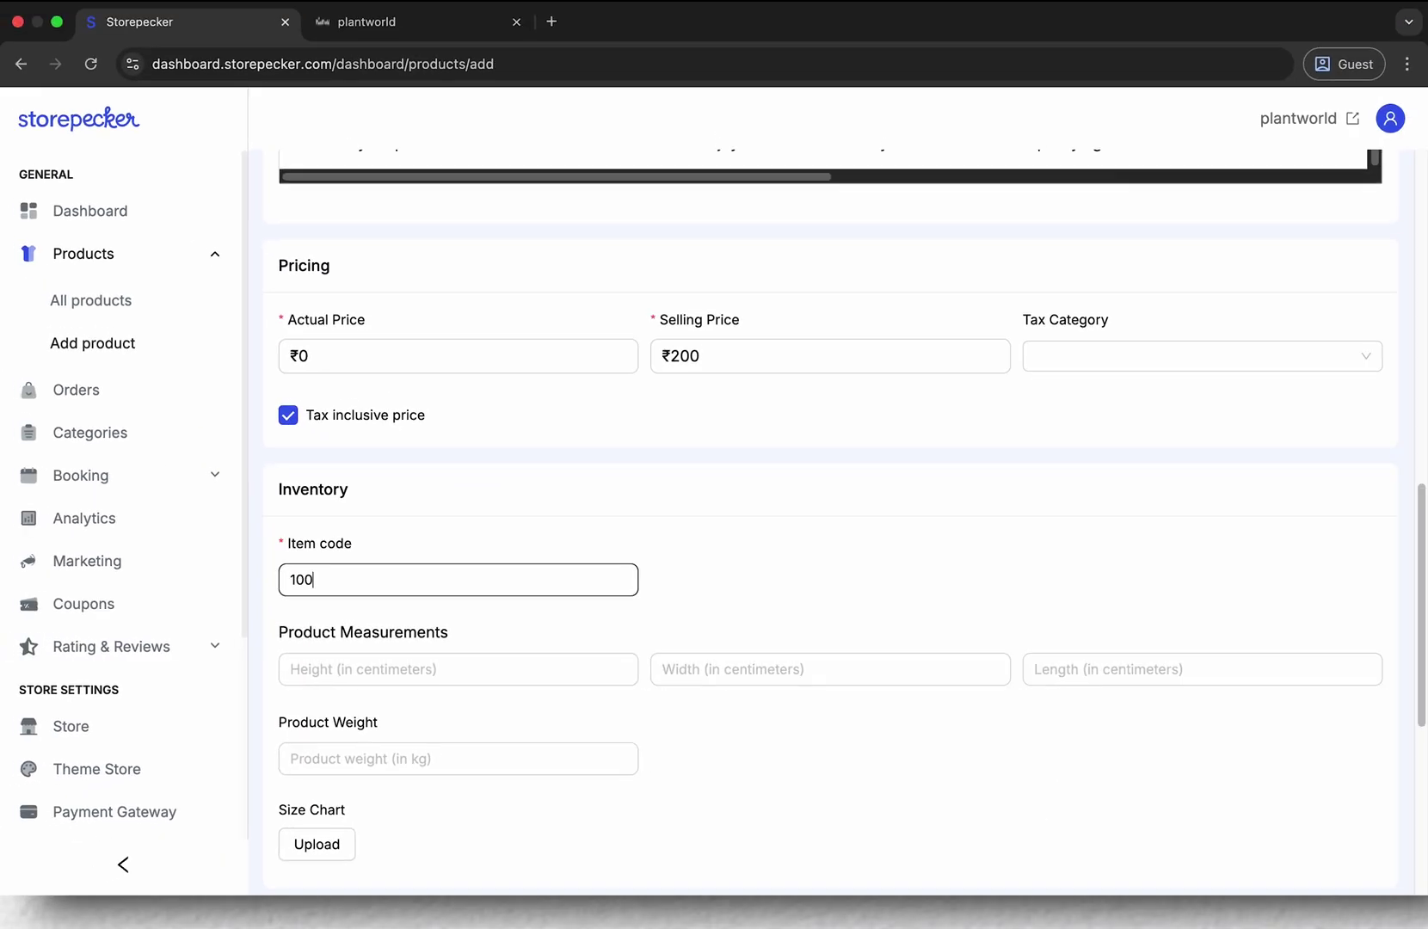
Set SKU001 with stock 10 and create the Croton Petra product
scroll(447, 602, down, 3)
scroll(487, 452, down, 3)
click(471, 591)
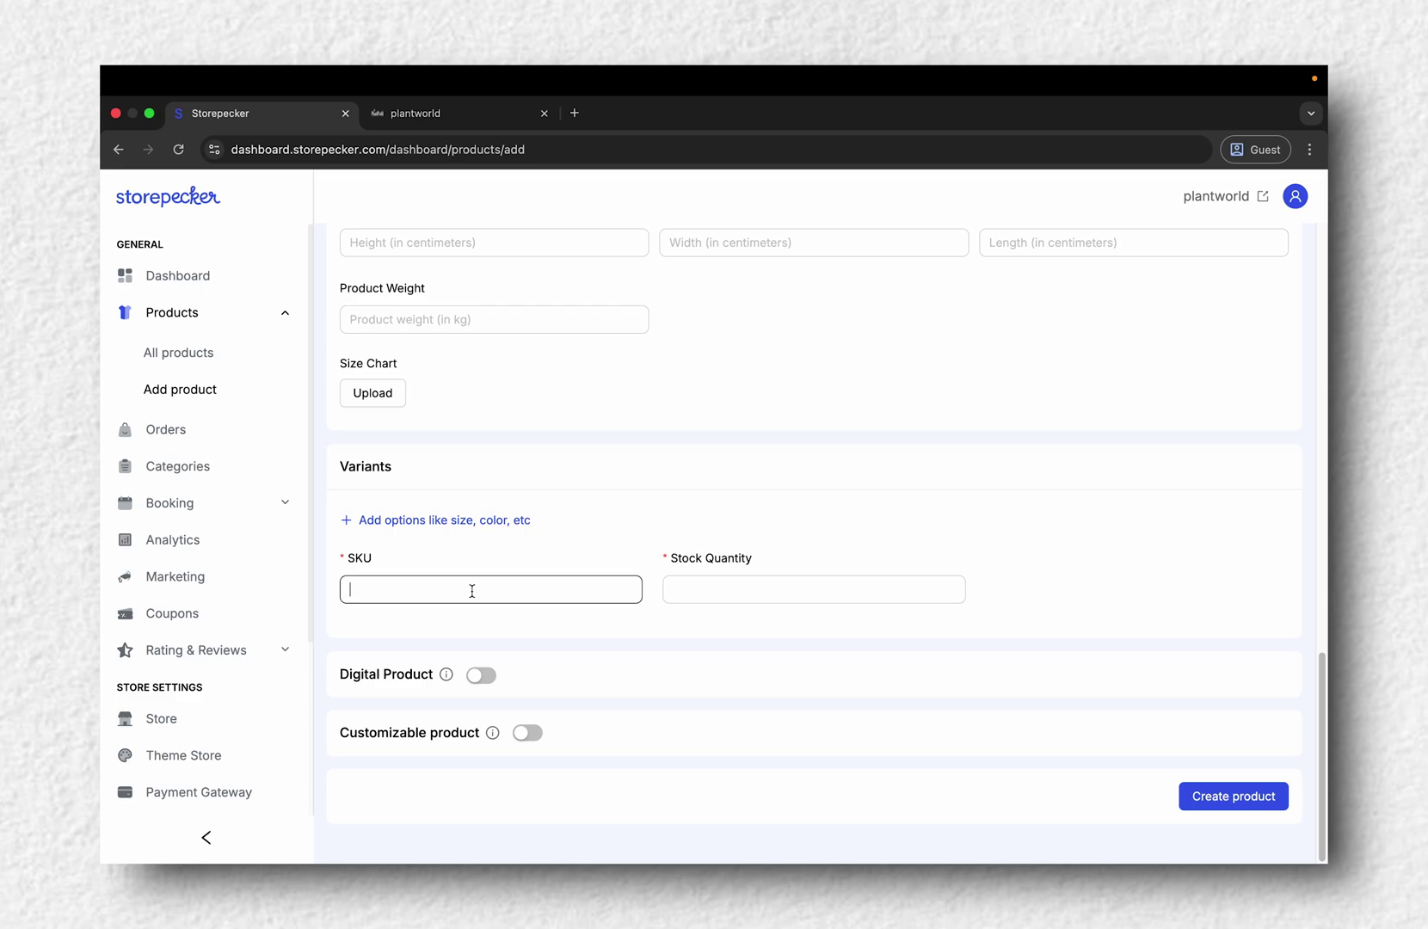
key(Tab)
text(10)
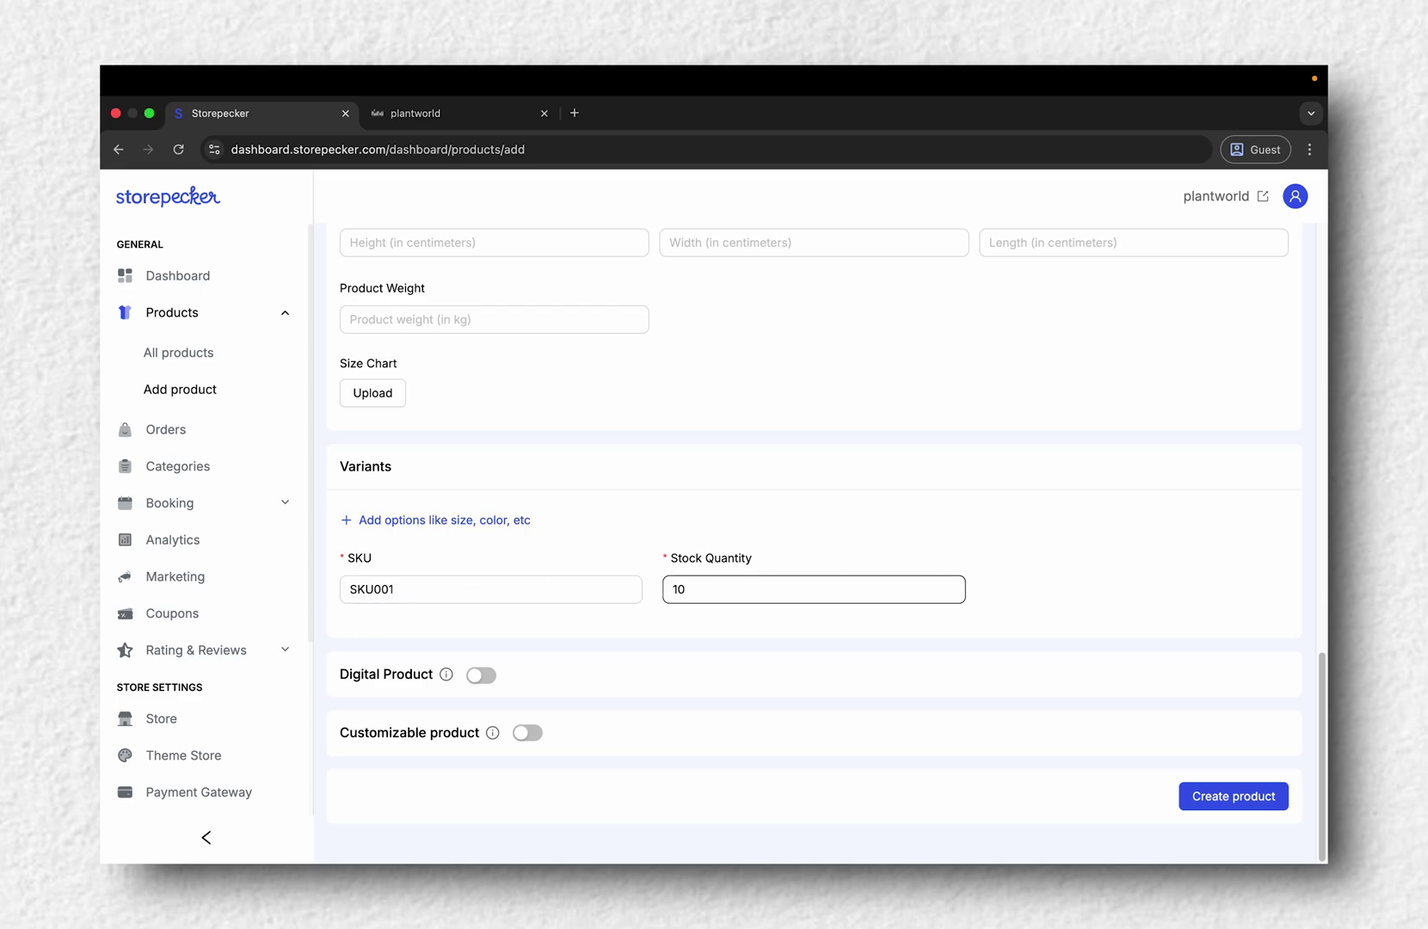
click(1247, 798)
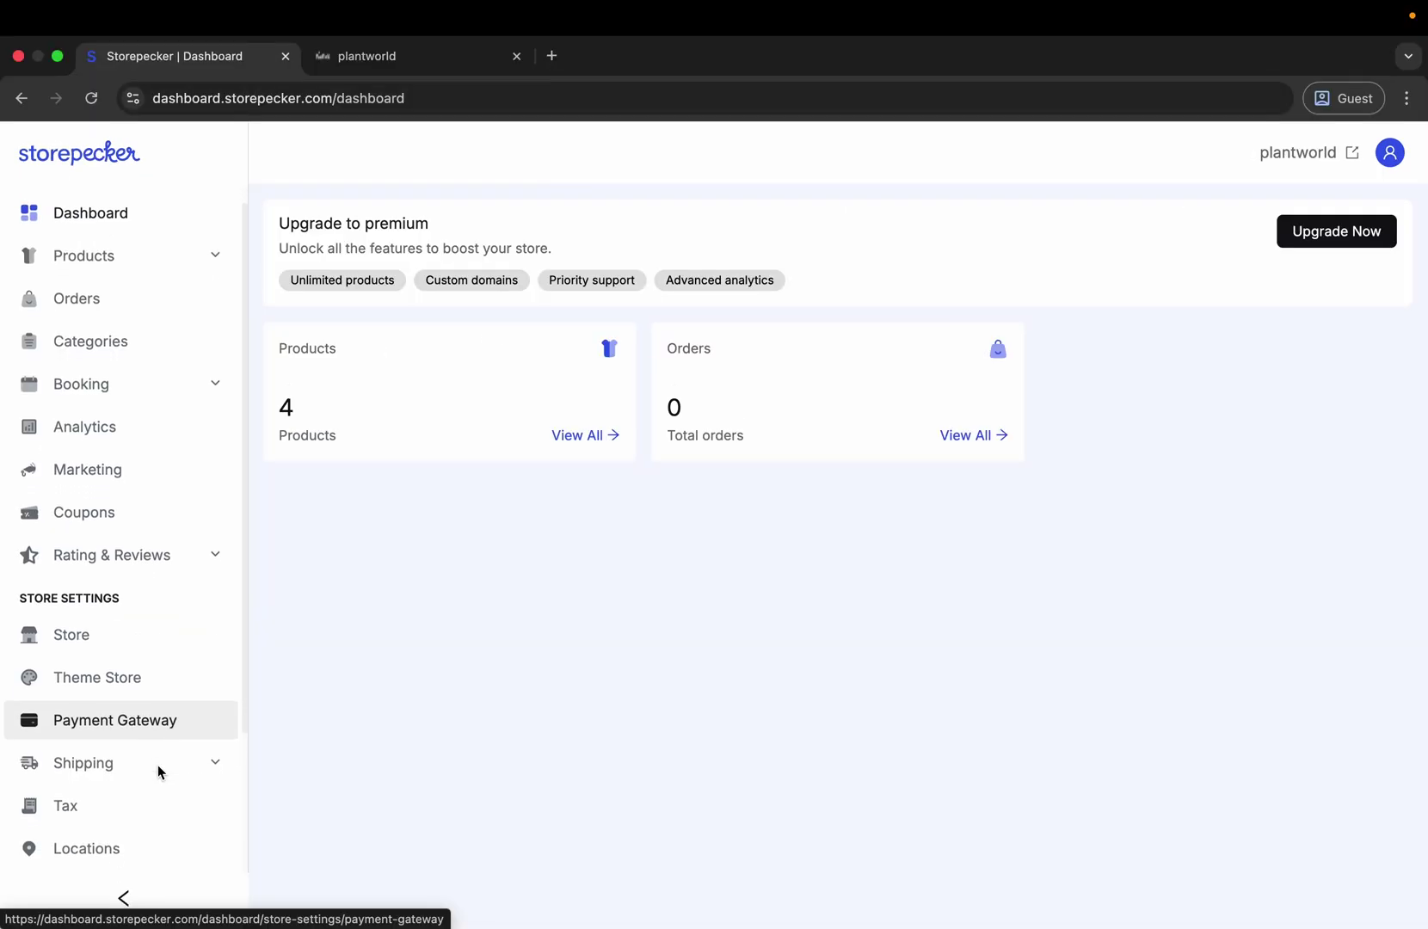
Scroll the dashboard, which now counts 4 products
scroll(158, 764, down, 5)
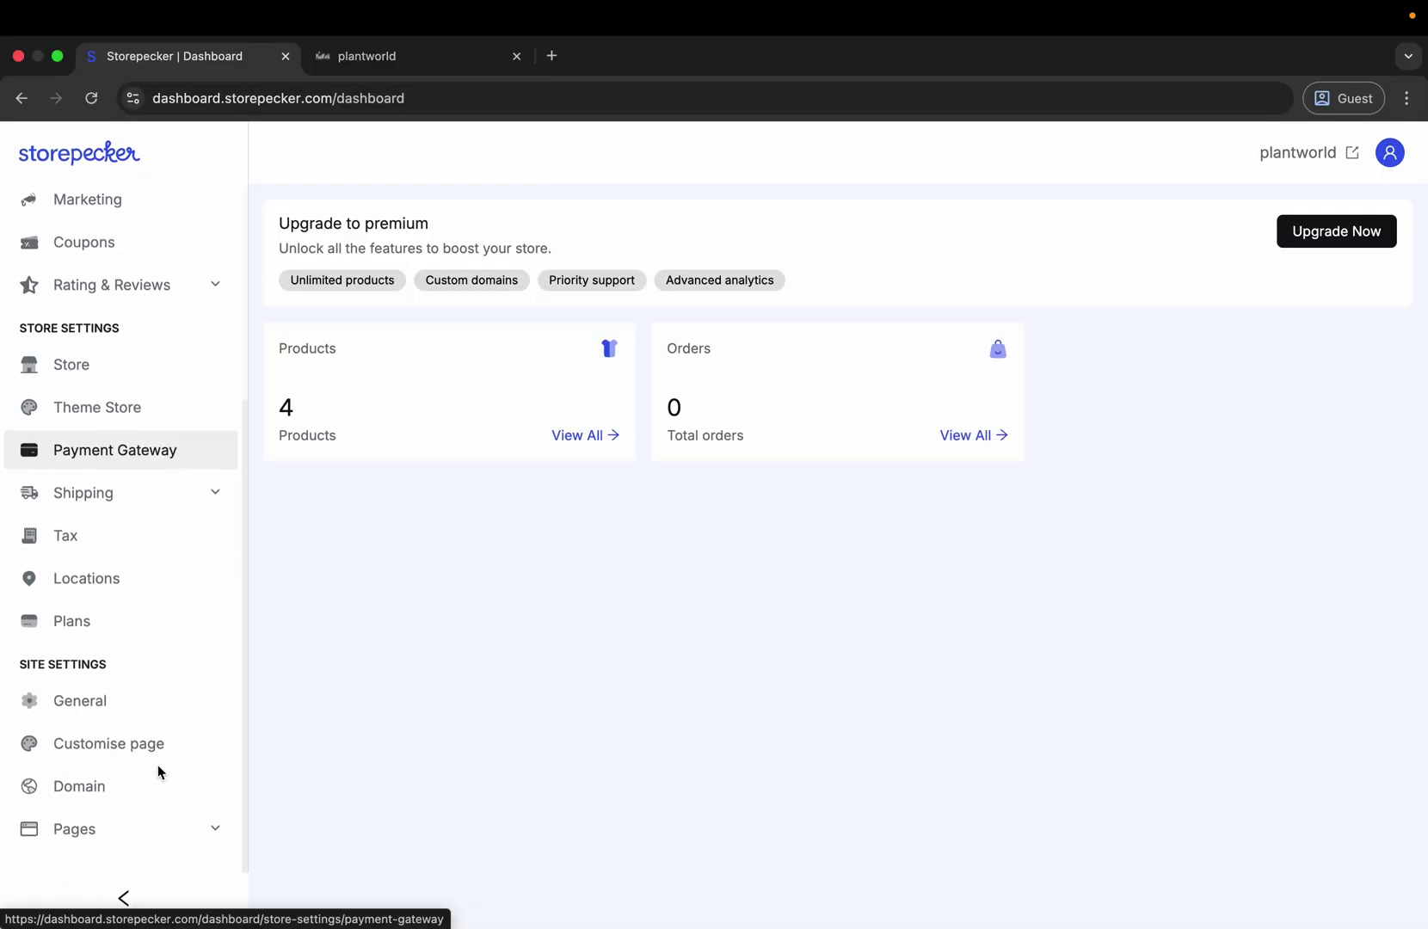
Replace the hero's desktop background with the 'Simplified Indoor Gardening' image and save
click(132, 746)
scroll(132, 746, down, 3)
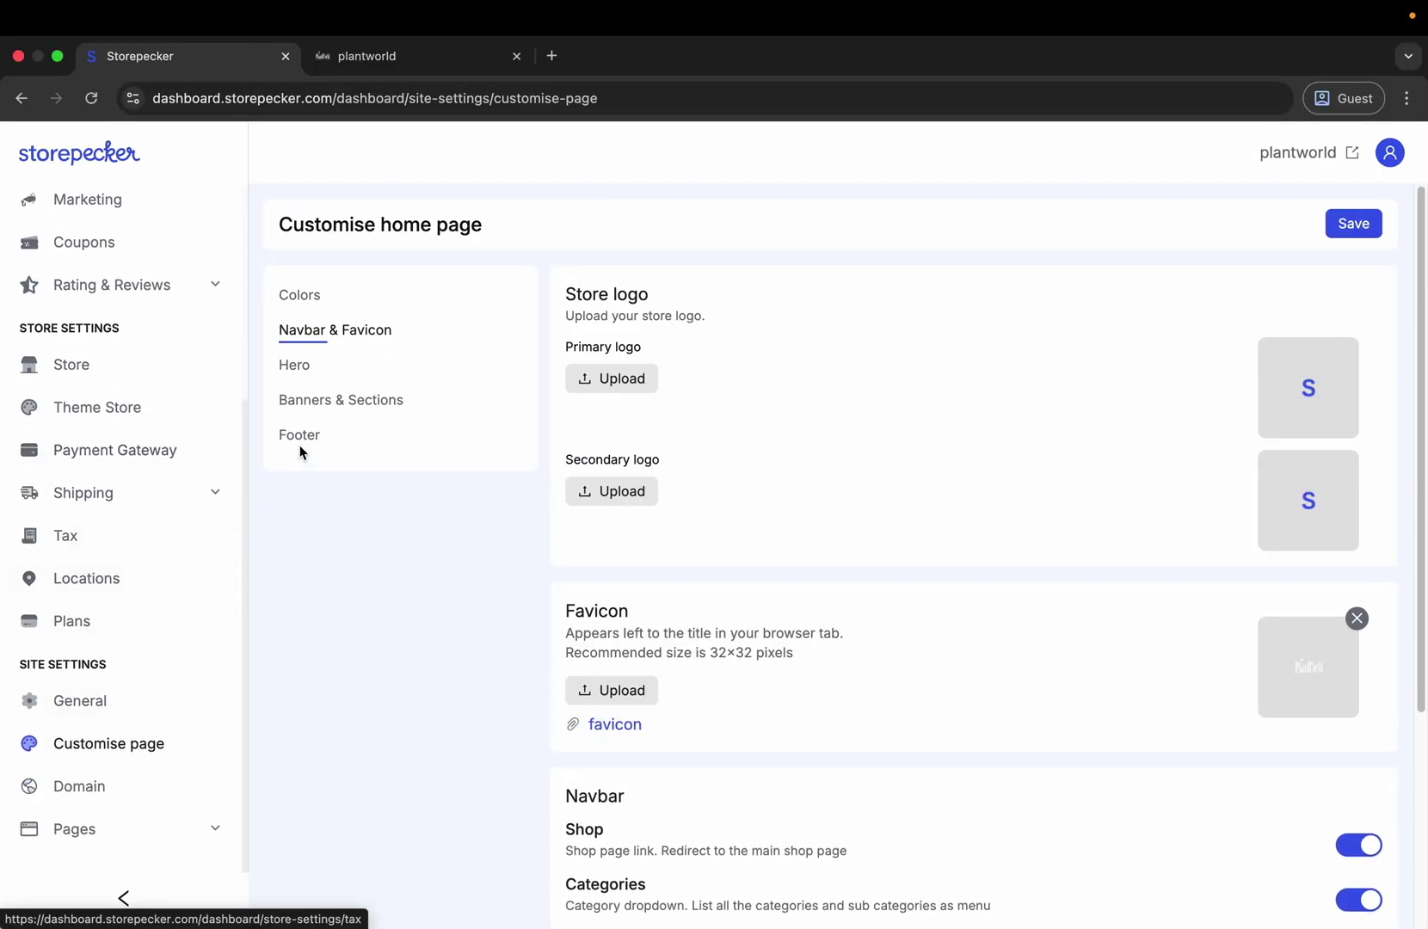
click(305, 323)
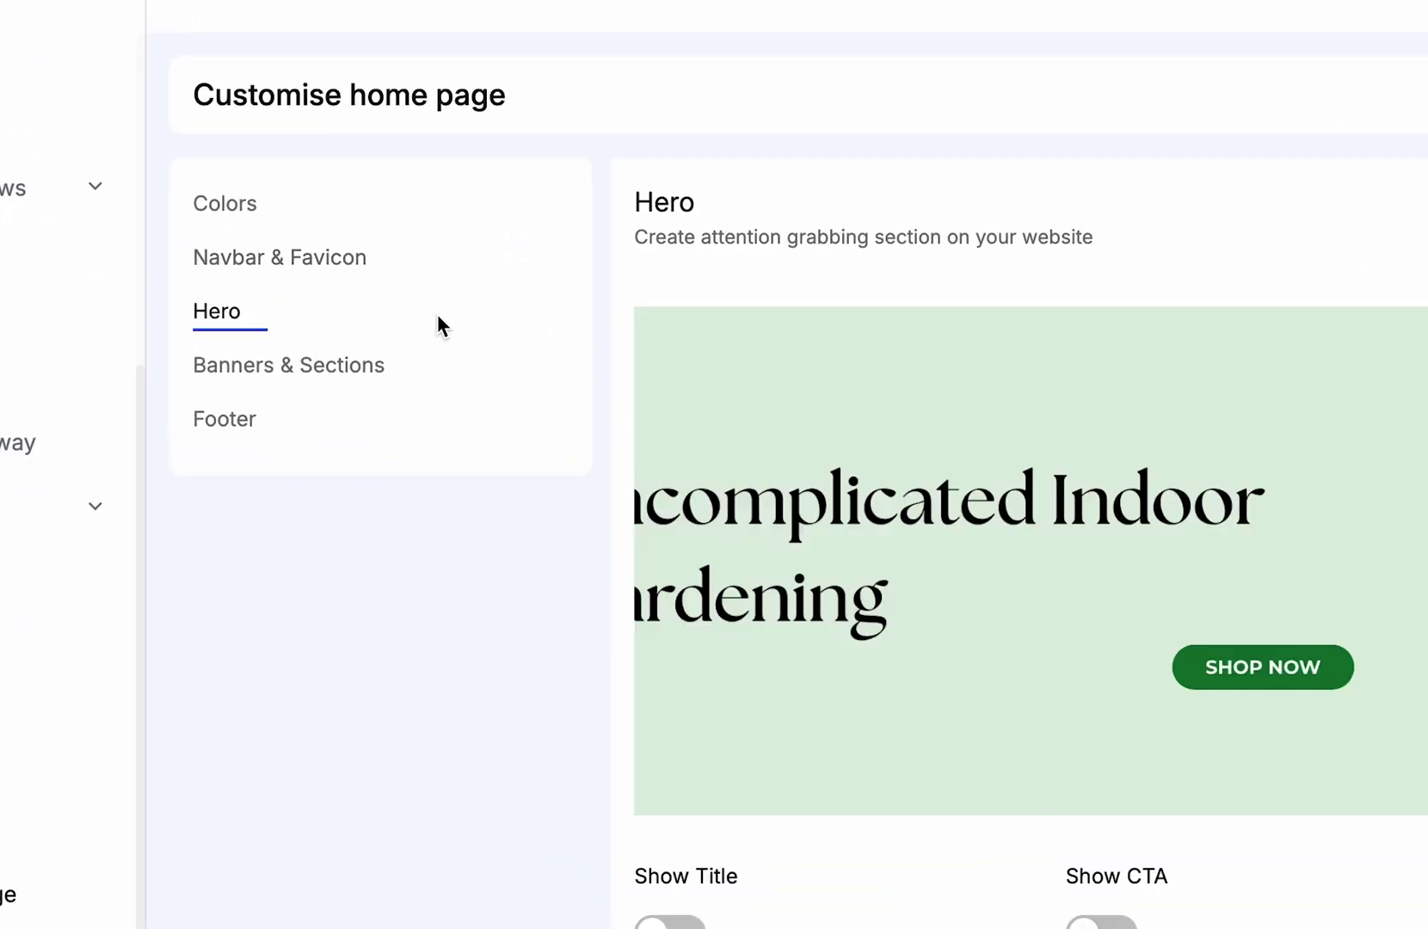
scroll(808, 703, down, 4)
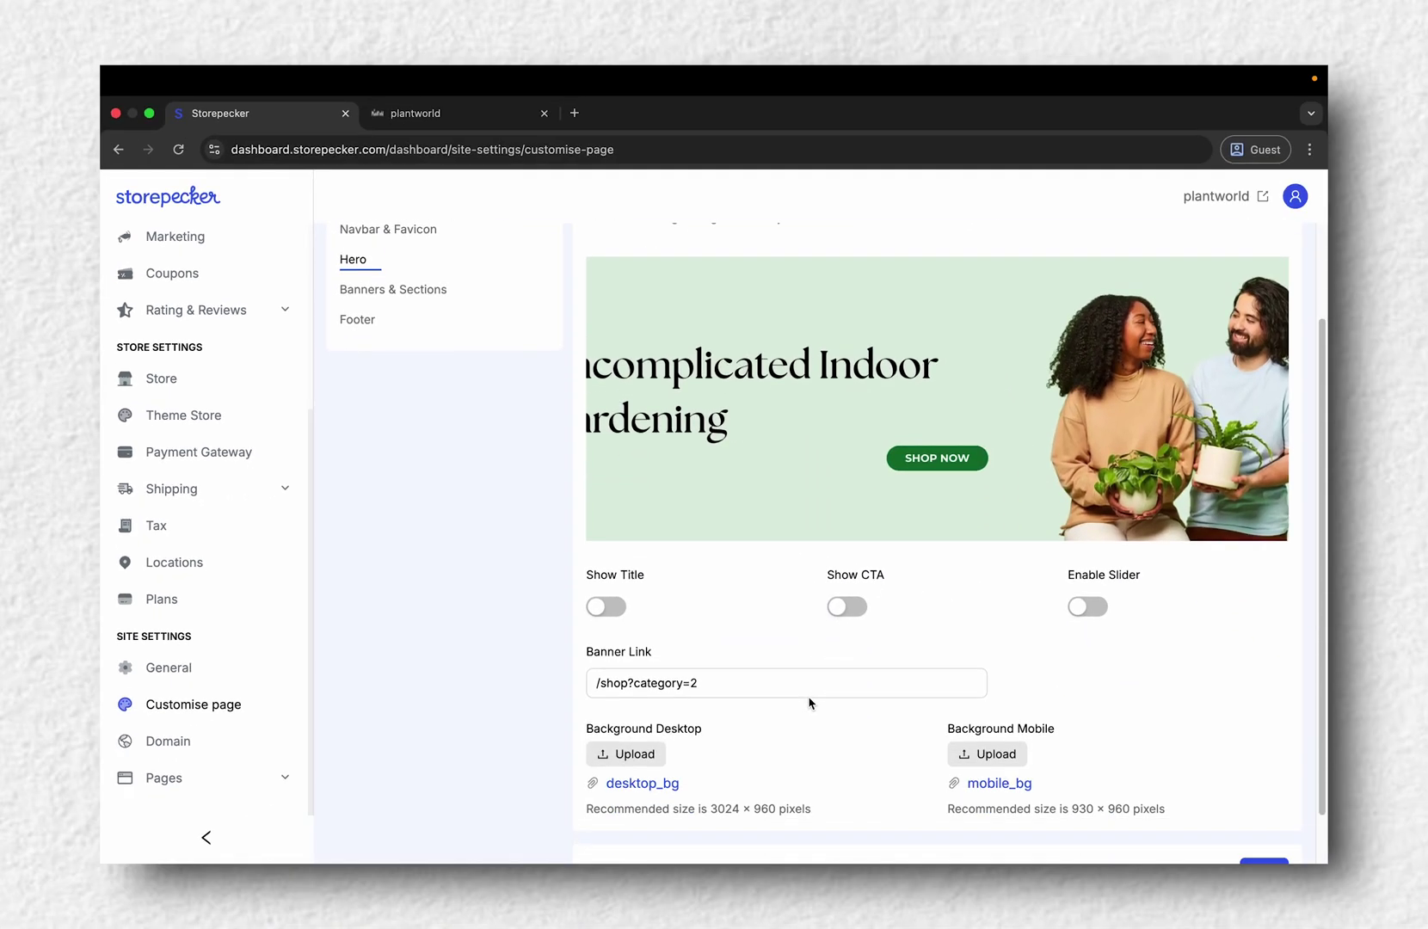
click(645, 706)
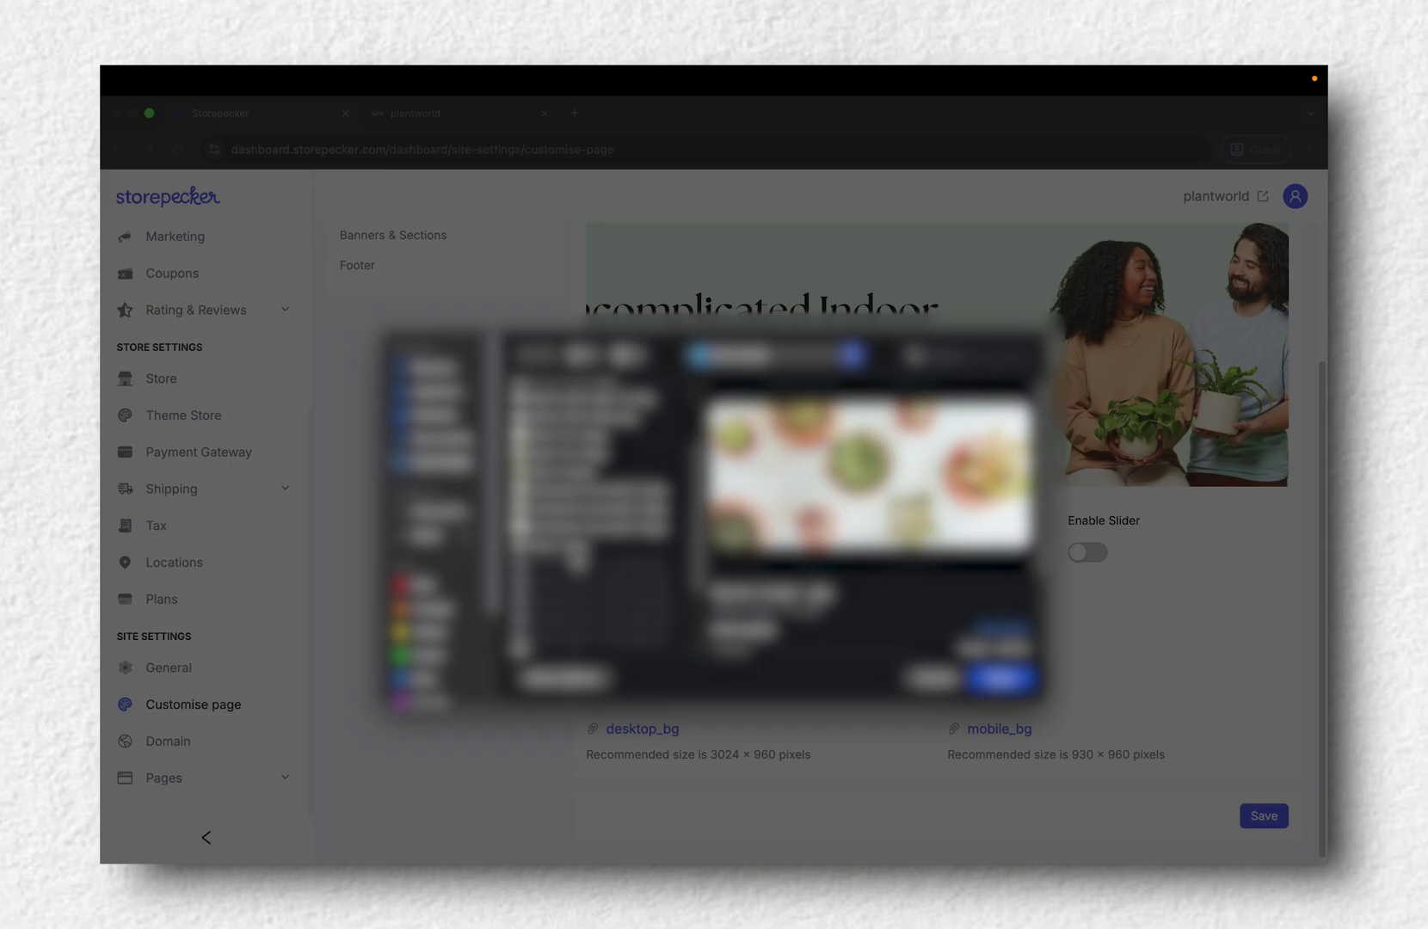
click(593, 549)
click(997, 680)
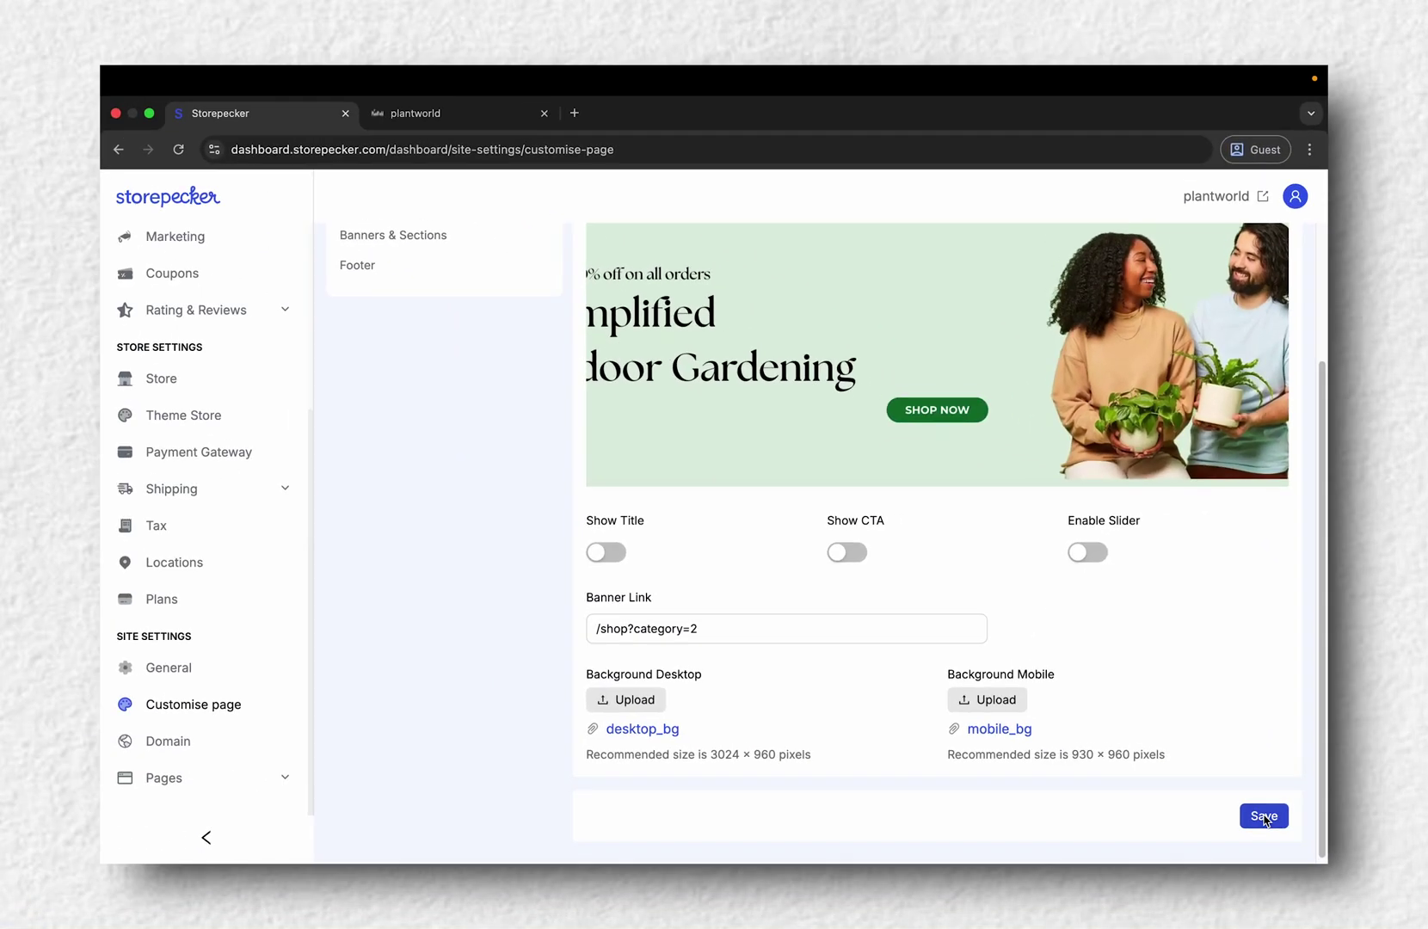
click(1263, 816)
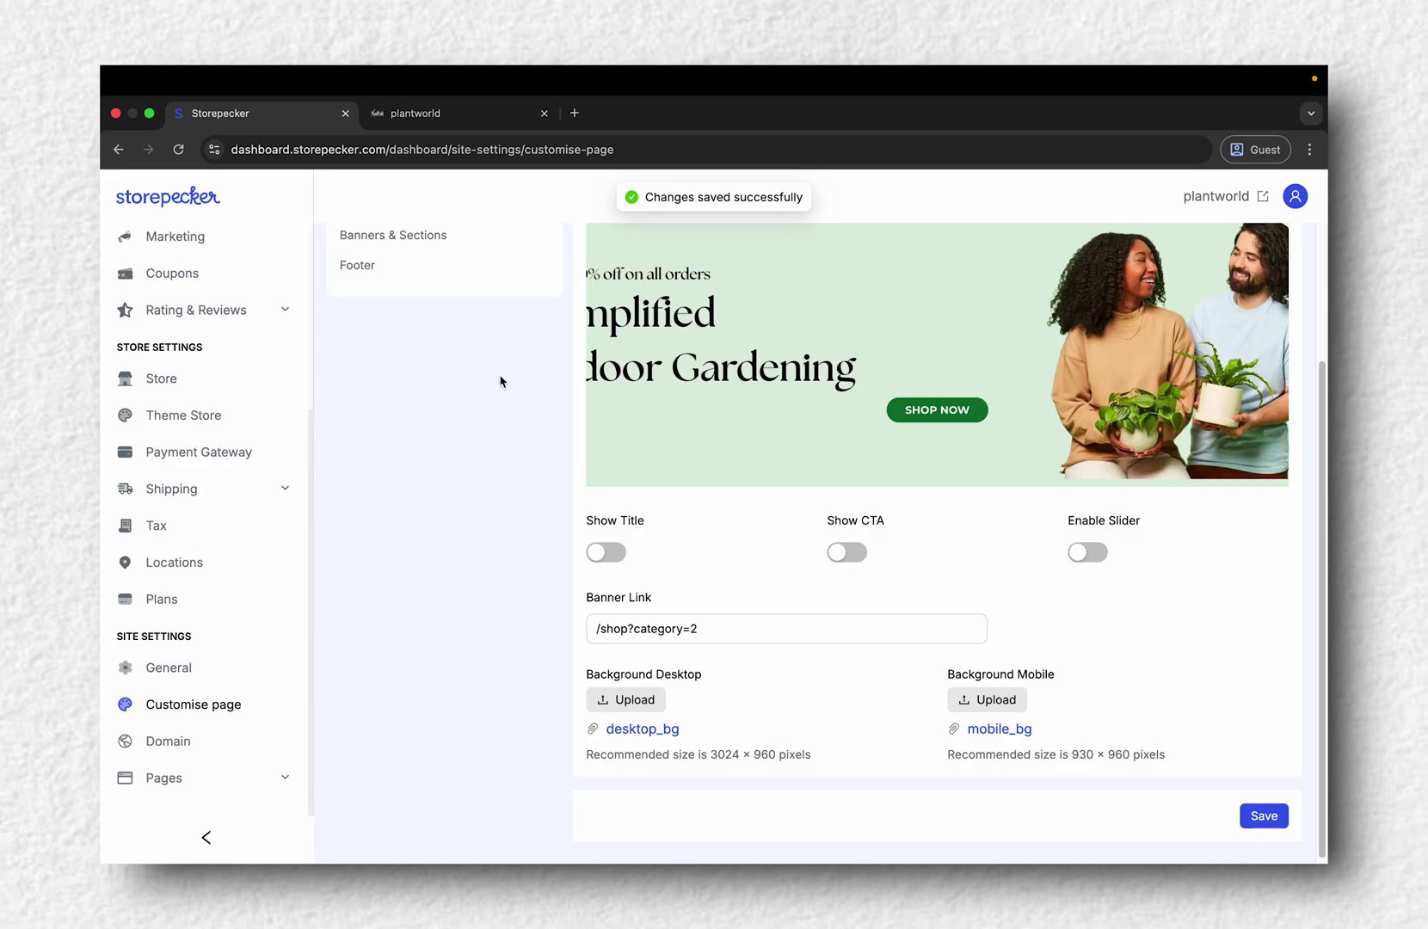
scroll(501, 381, up, 5)
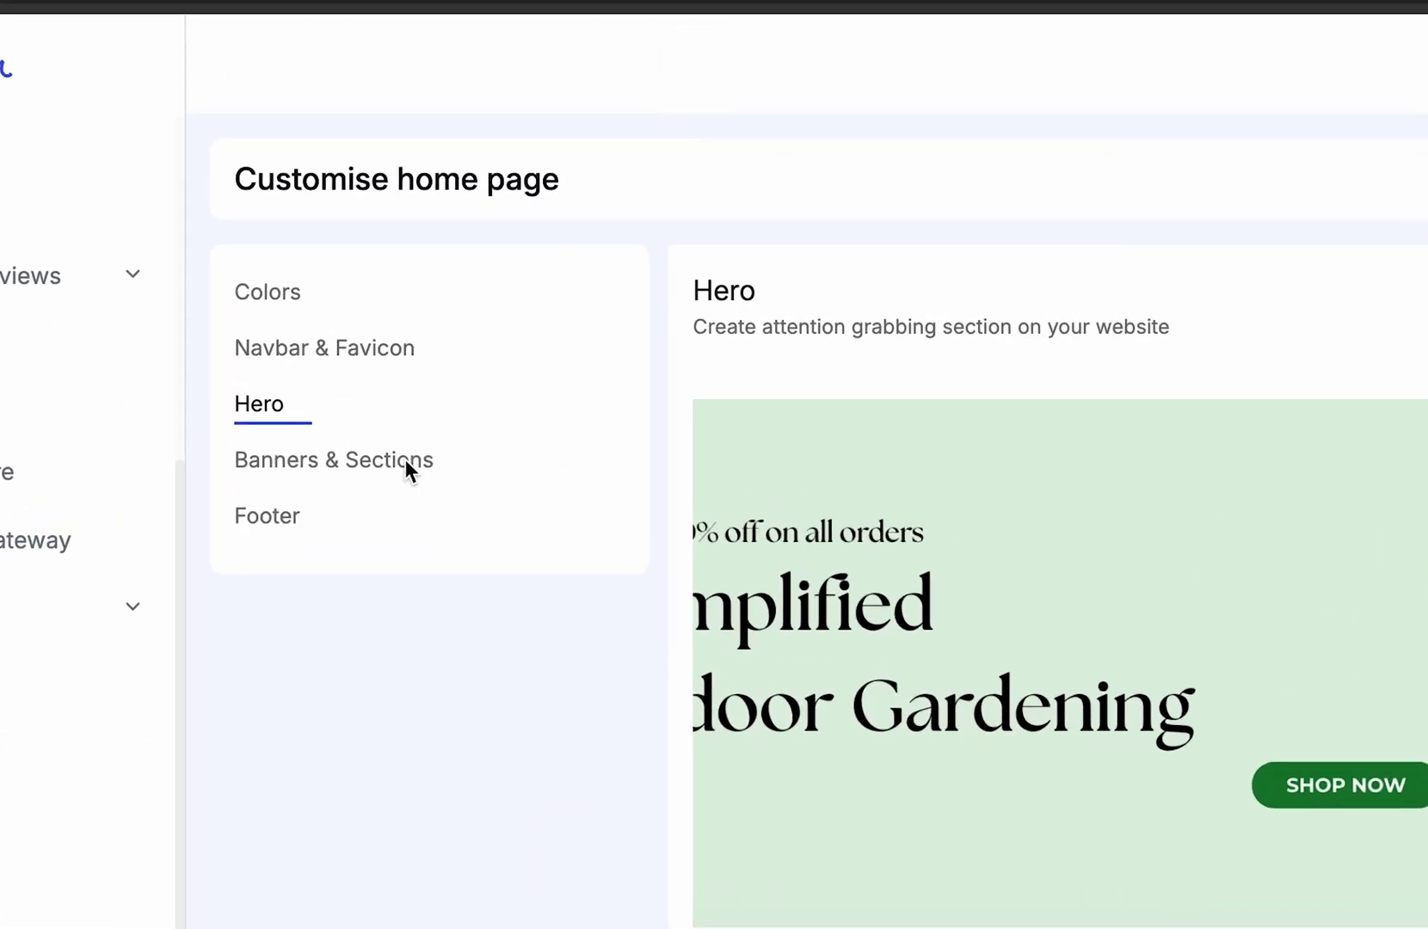
Add a Categories section titled 'Shop by categories' in Banners & Sections
click(405, 465)
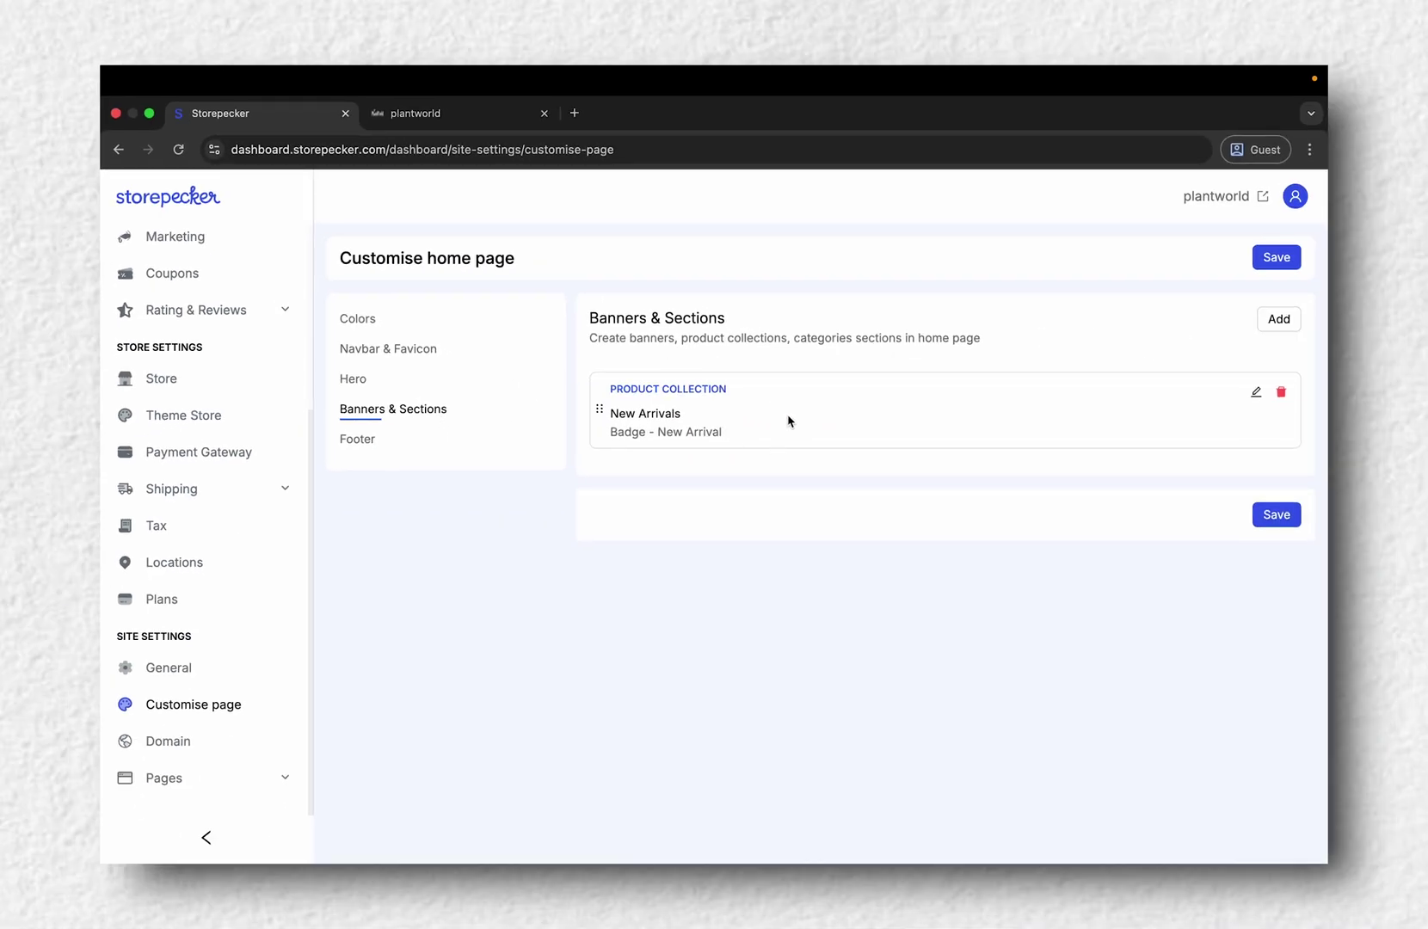
click(1268, 328)
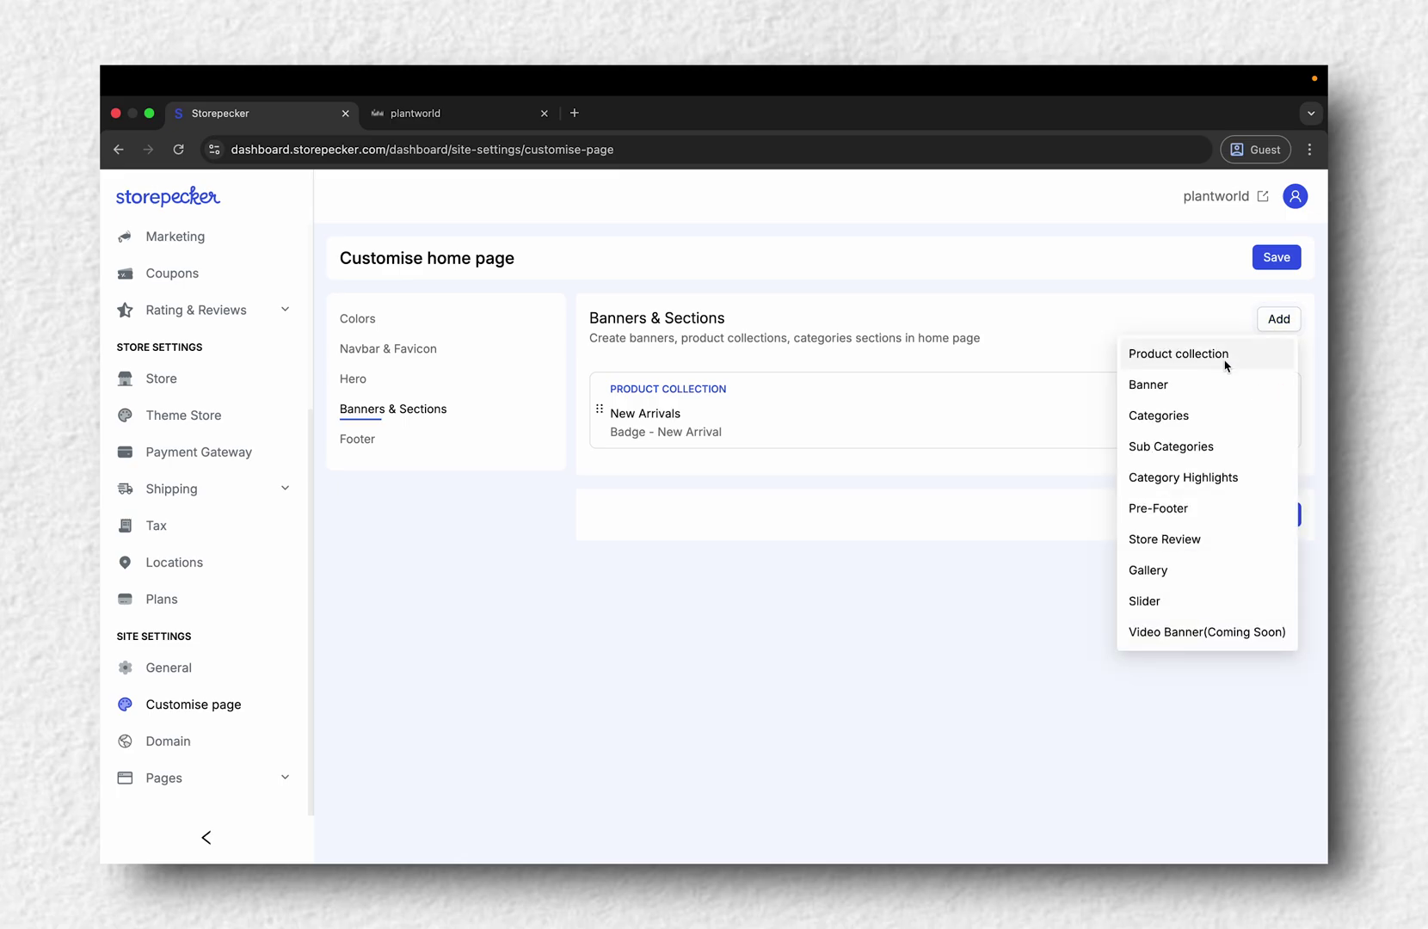
click(1201, 414)
click(821, 360)
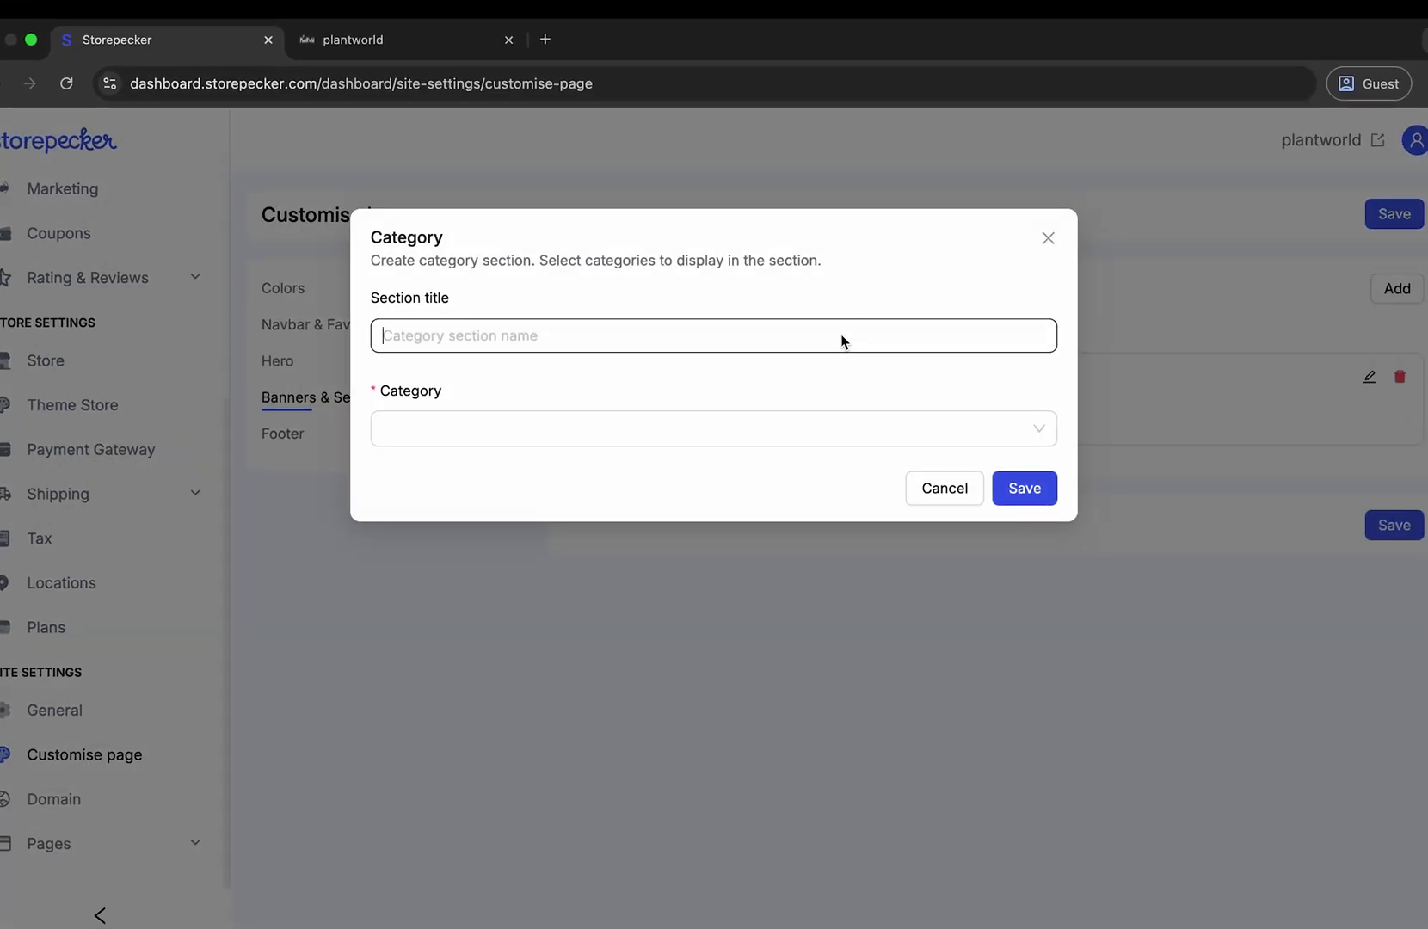
text(Shop)
text( by categories)
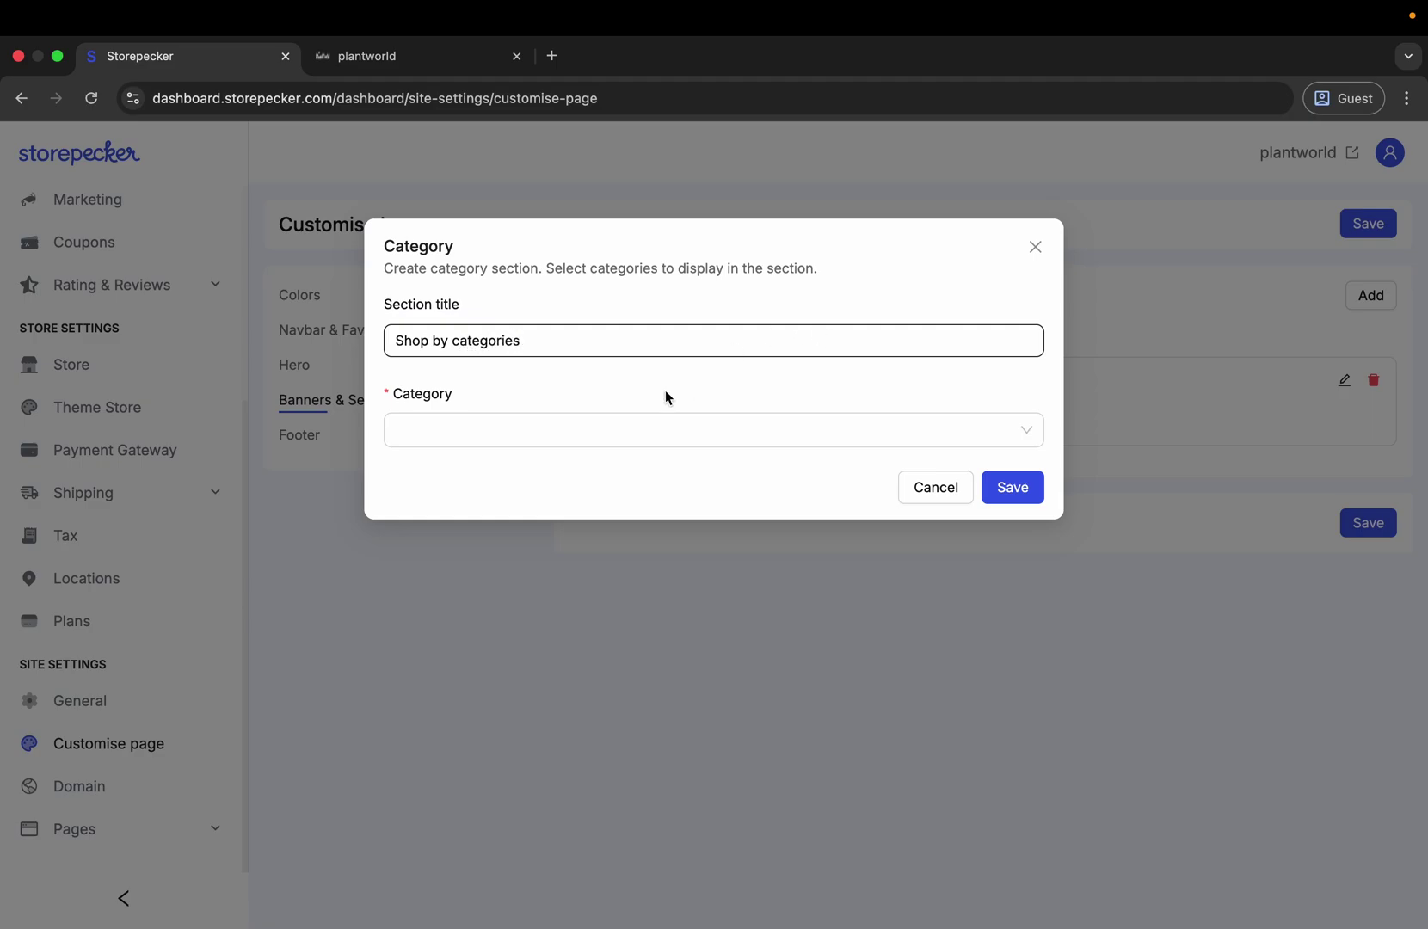
Select Indoor Plants, Air Purifying Plant, Outdoor plant, Ceramic Pots, Succulent plants, Flowering Plants, then save
click(657, 427)
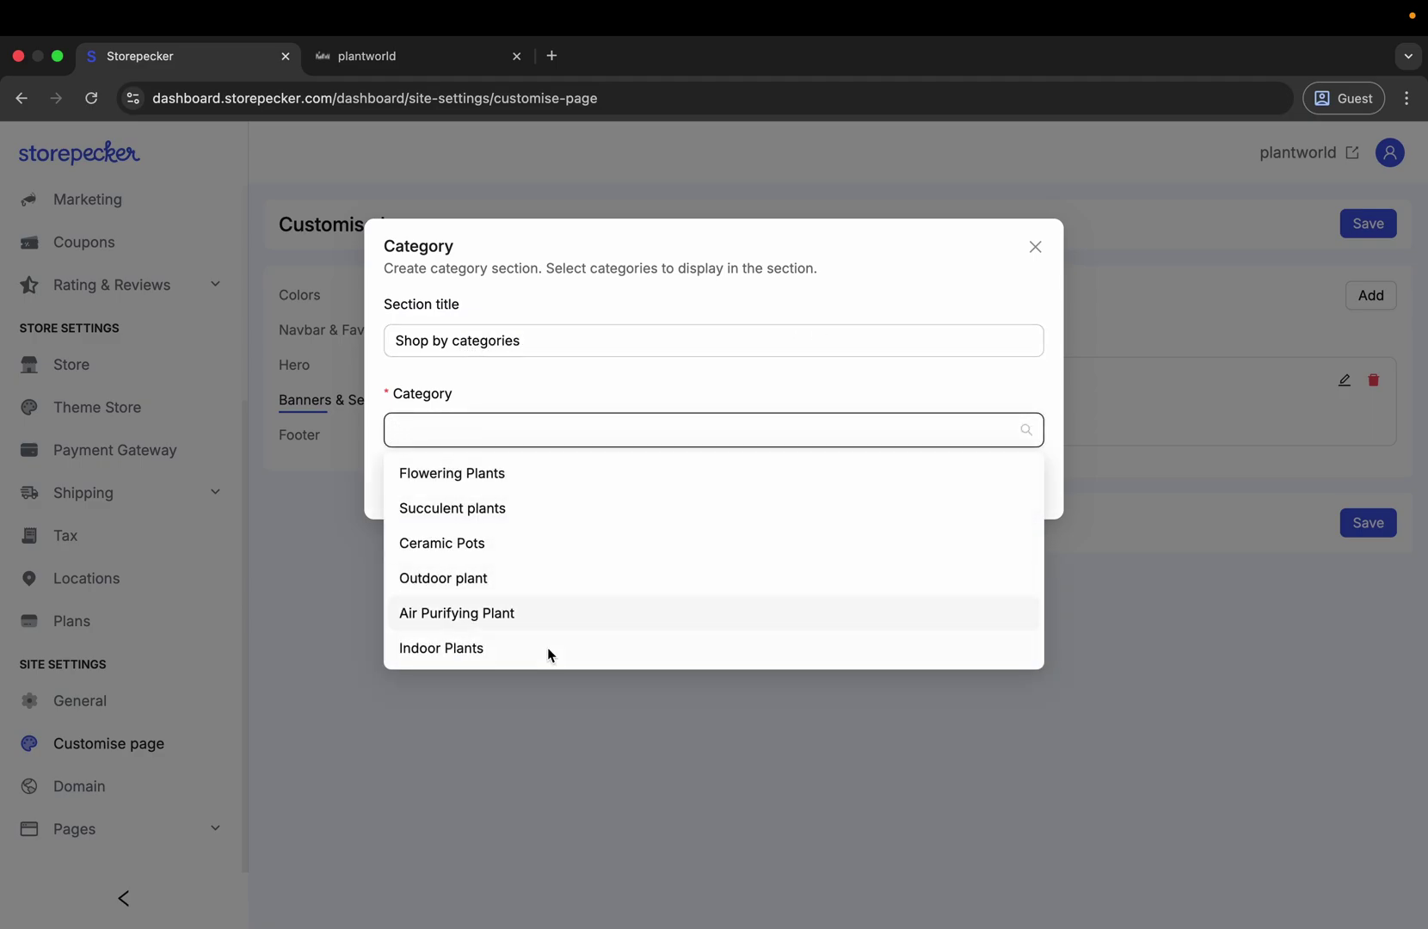
click(549, 651)
click(546, 611)
click(547, 578)
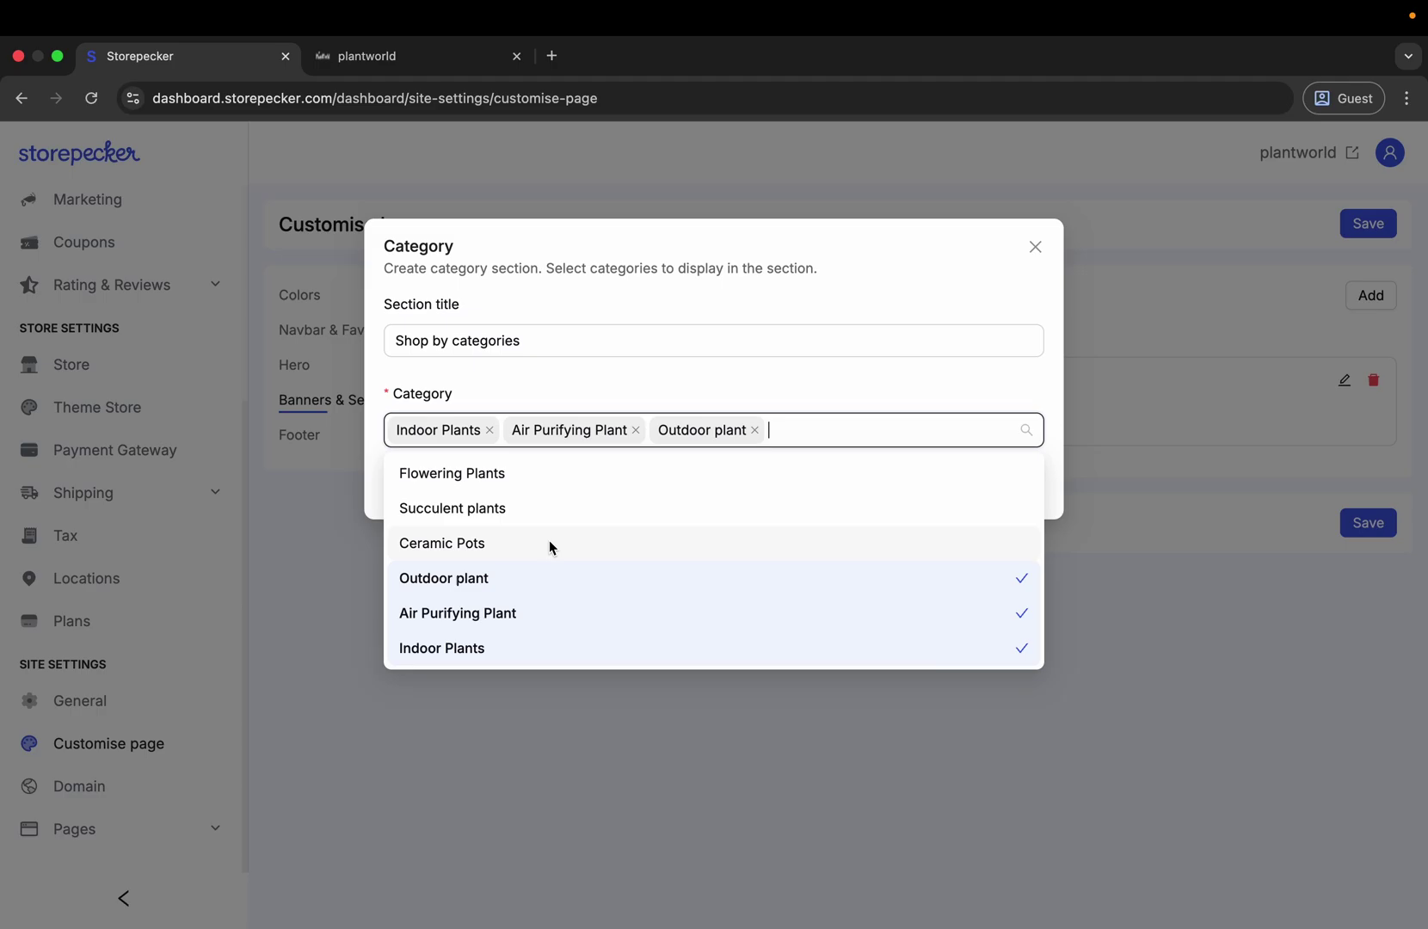
click(548, 542)
click(551, 514)
click(554, 508)
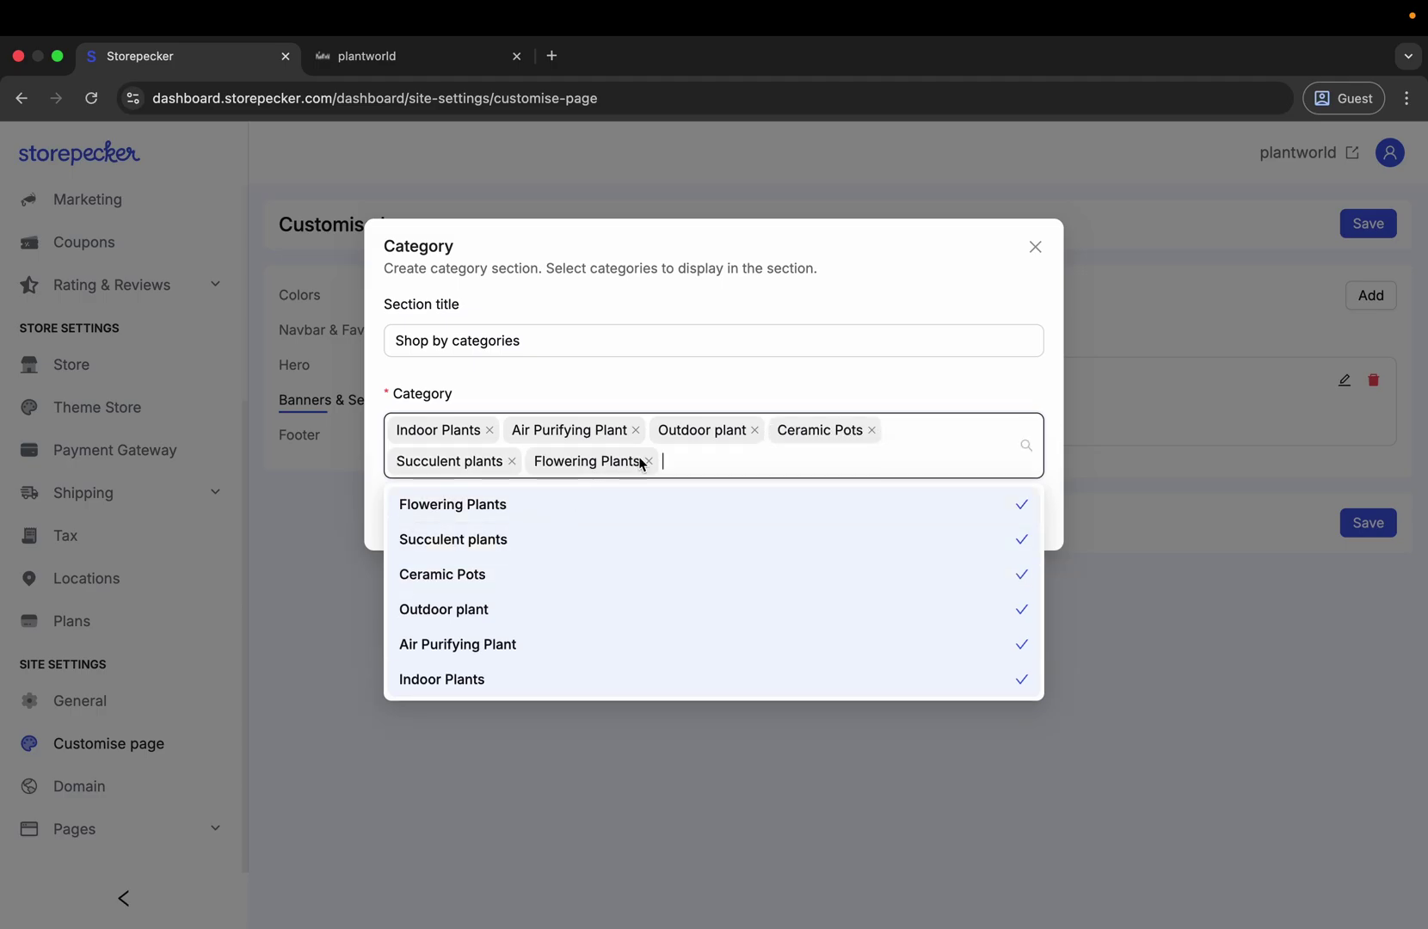
click(705, 380)
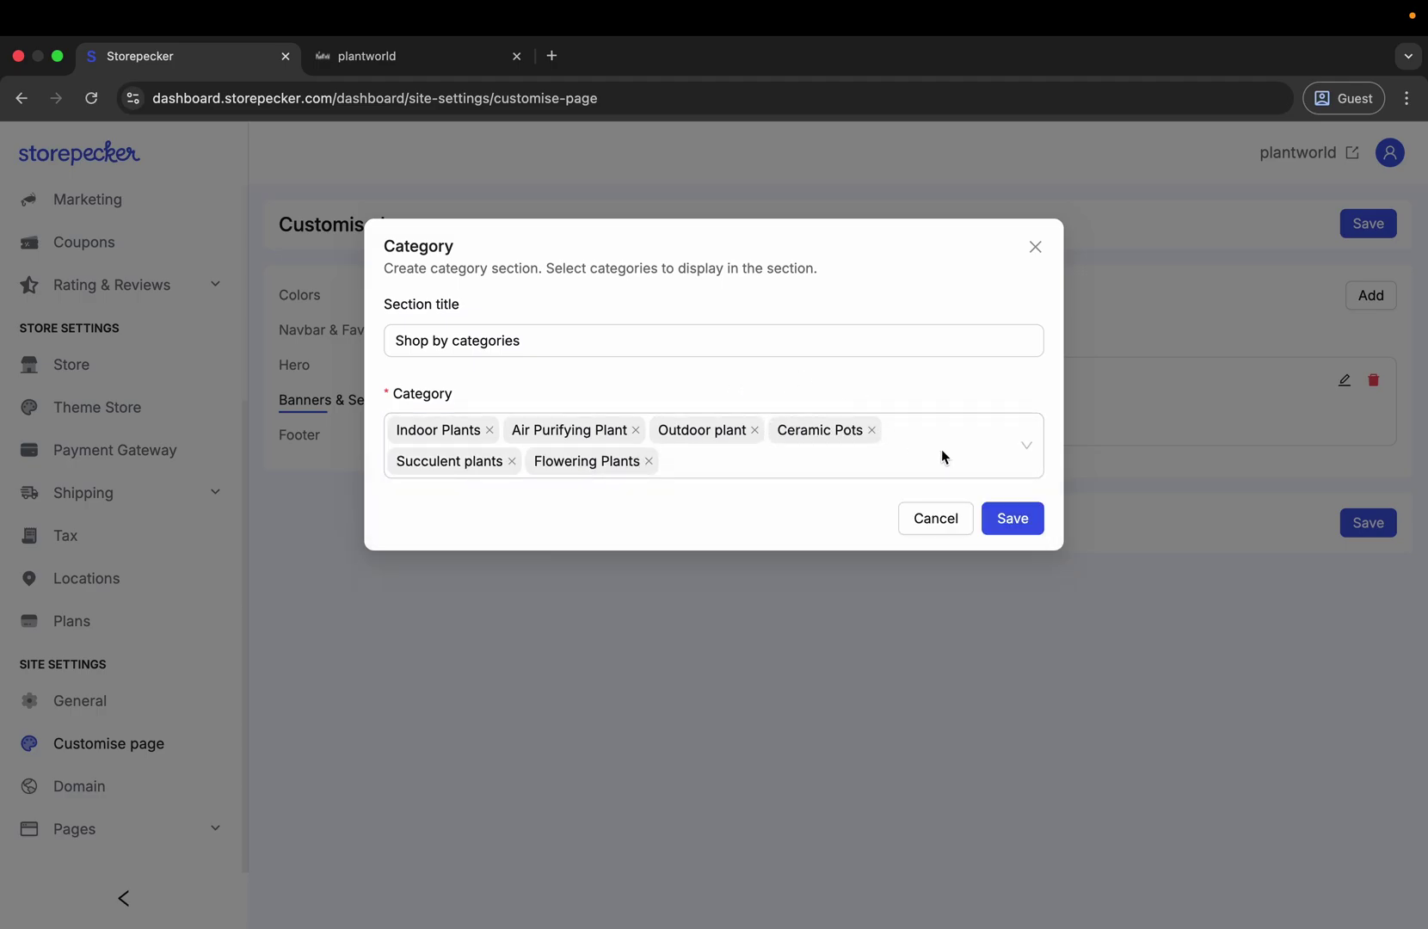
click(1015, 520)
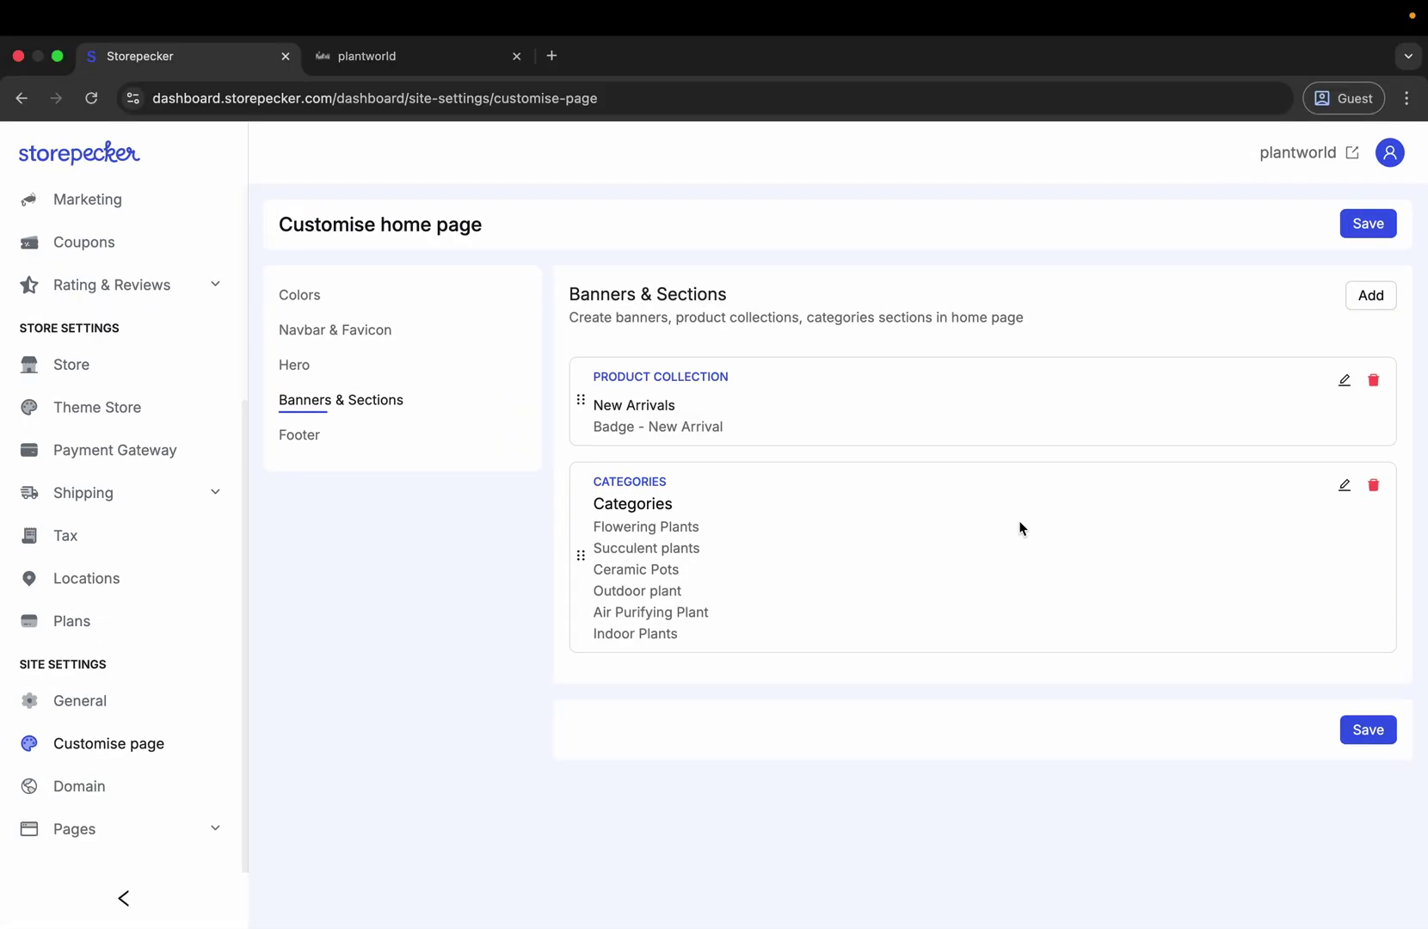
Add a Banner section with contents hidden and a desktop image, then save
click(1361, 303)
click(1255, 372)
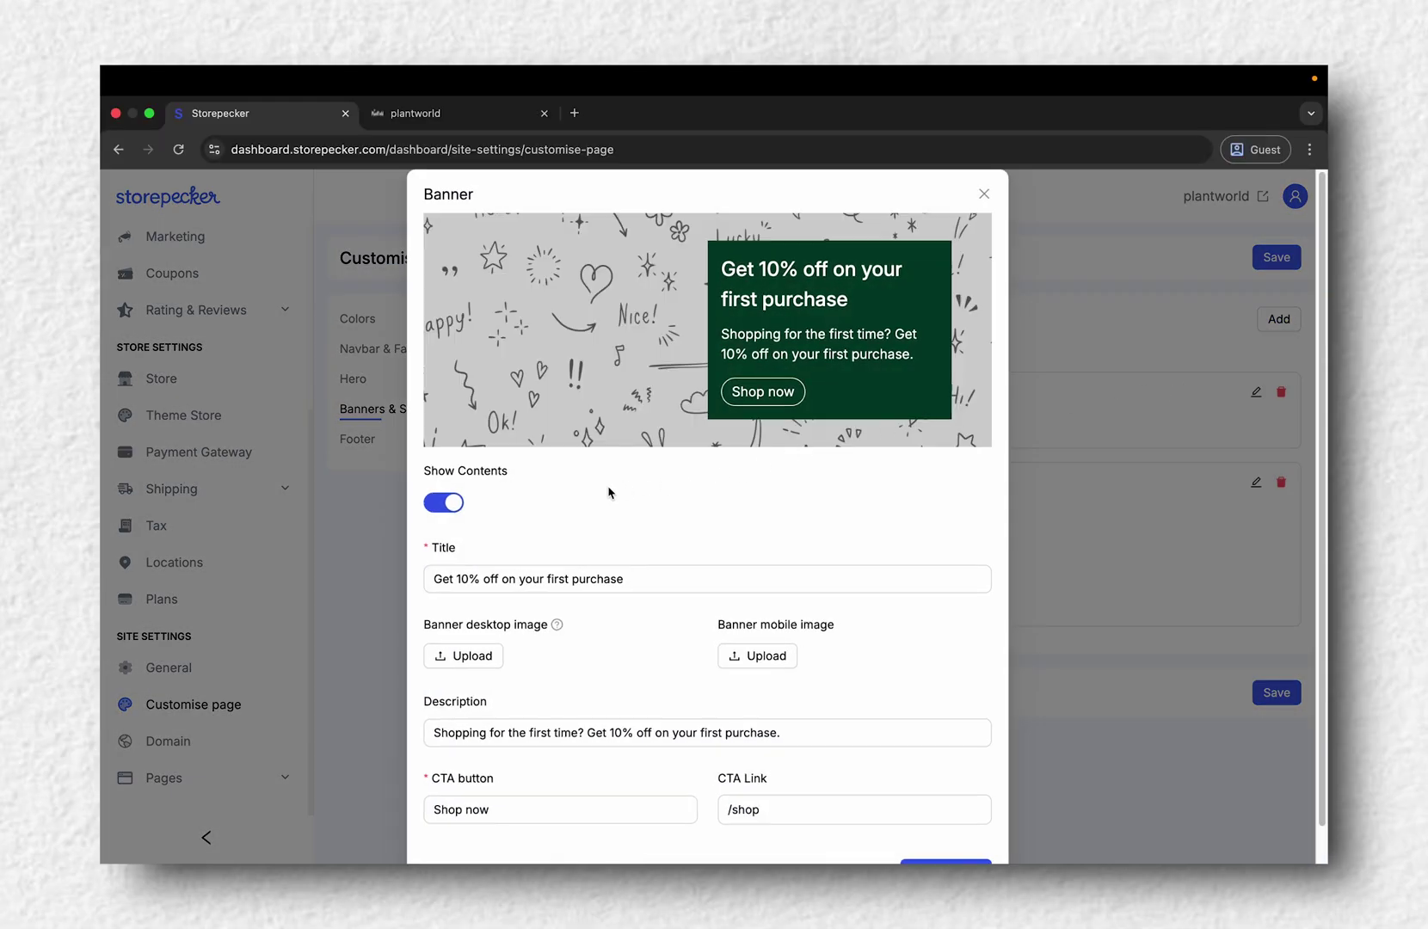
click(440, 501)
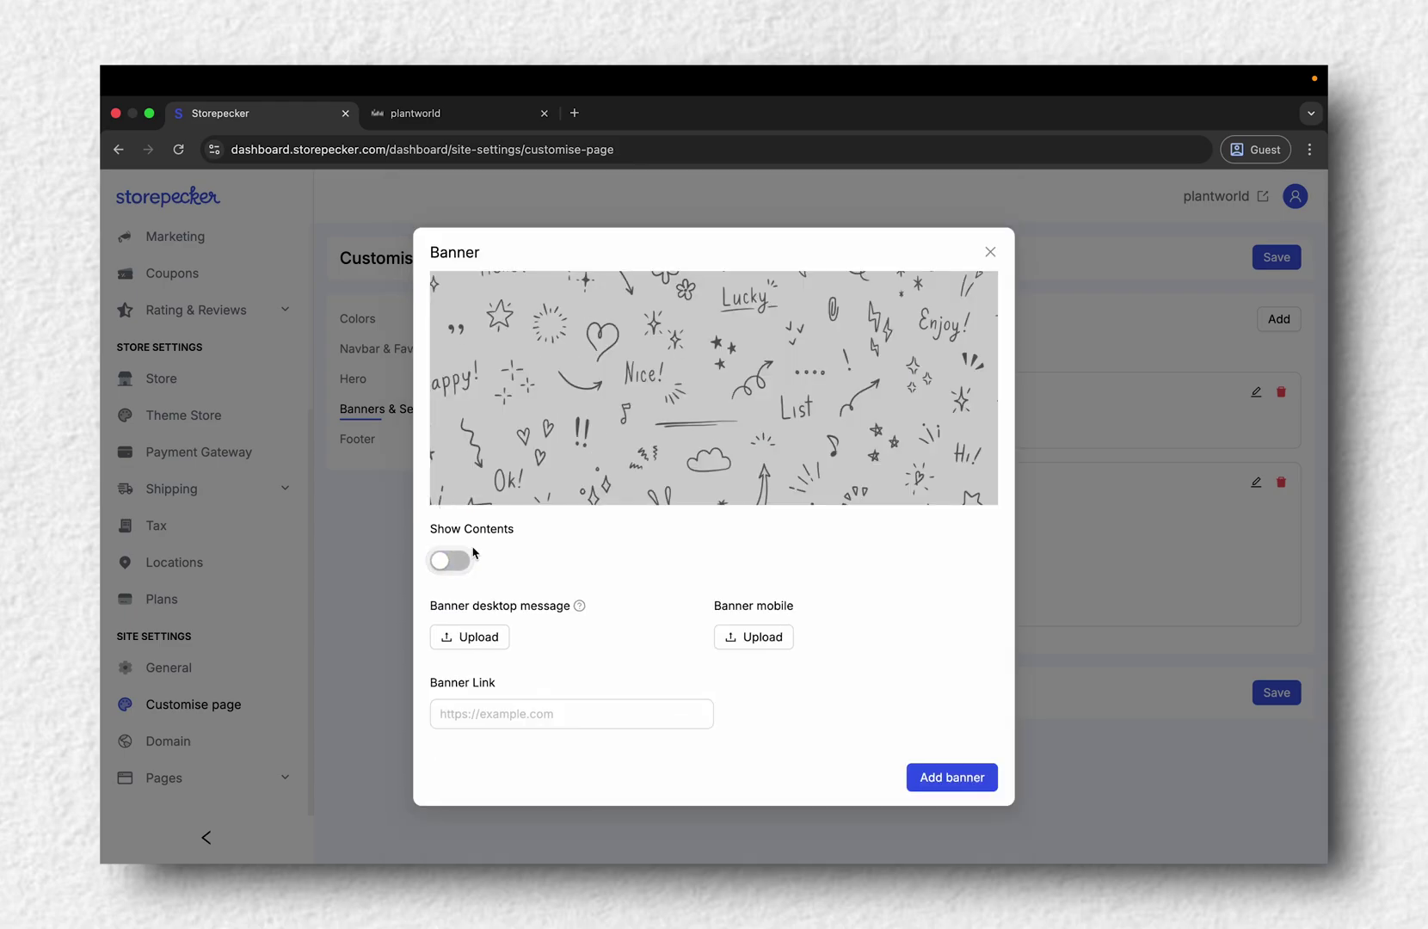
click(471, 638)
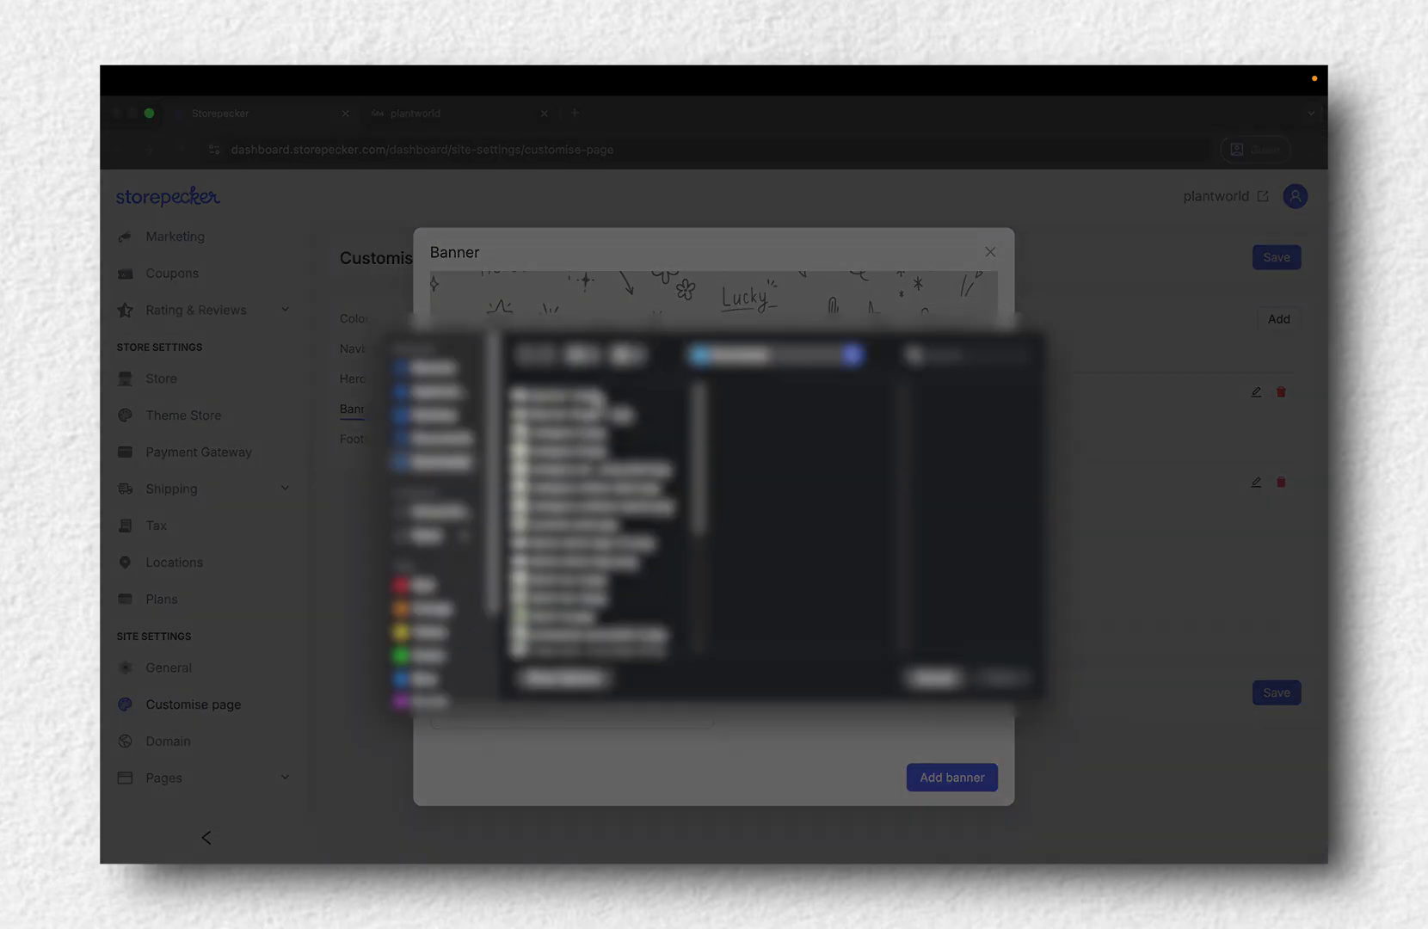
click(596, 395)
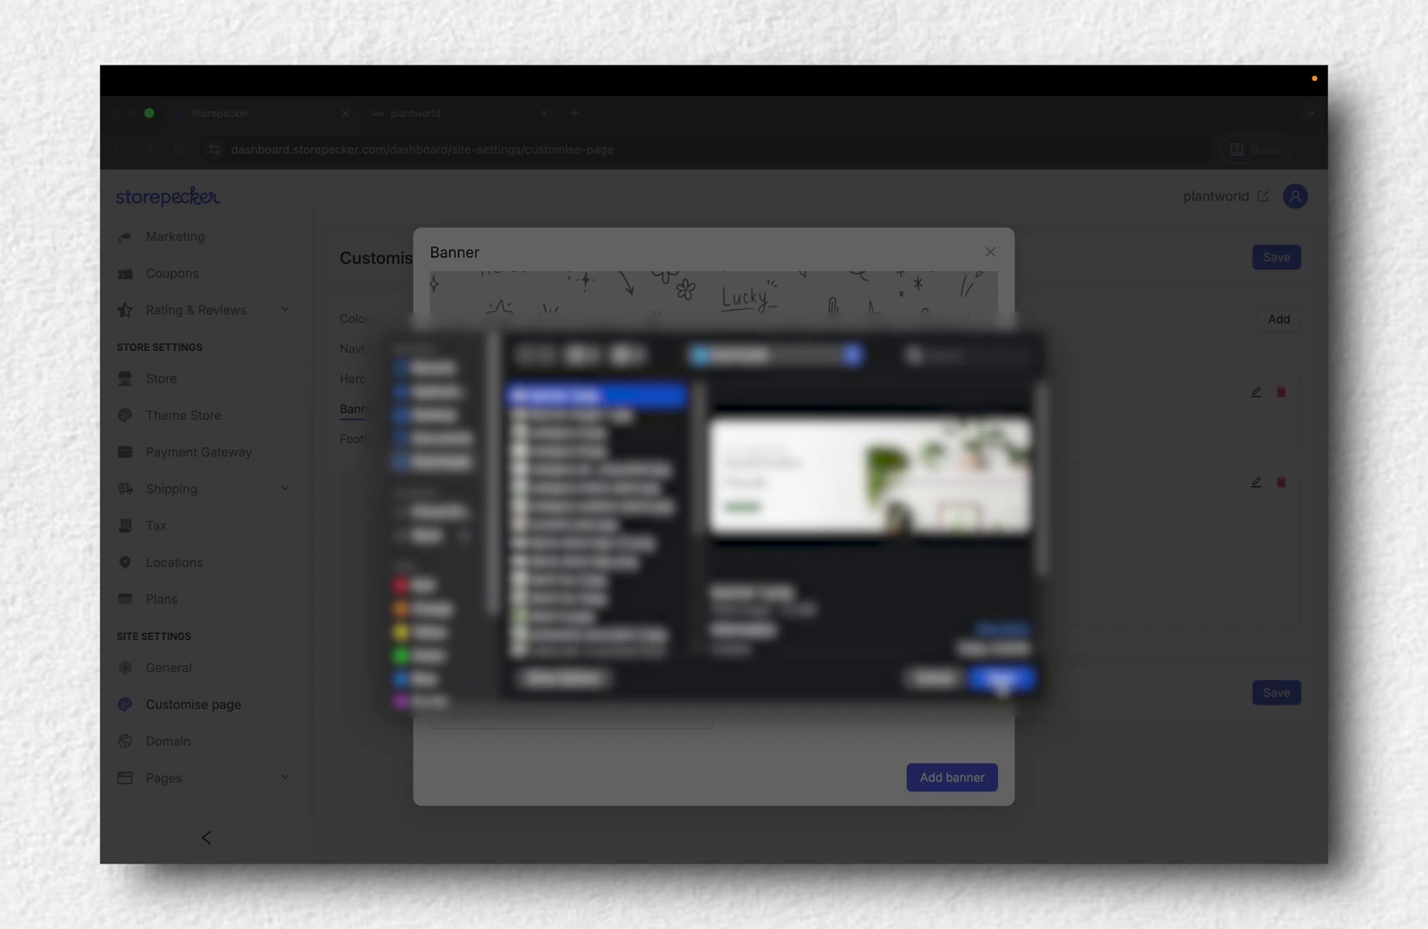
click(1000, 679)
click(953, 776)
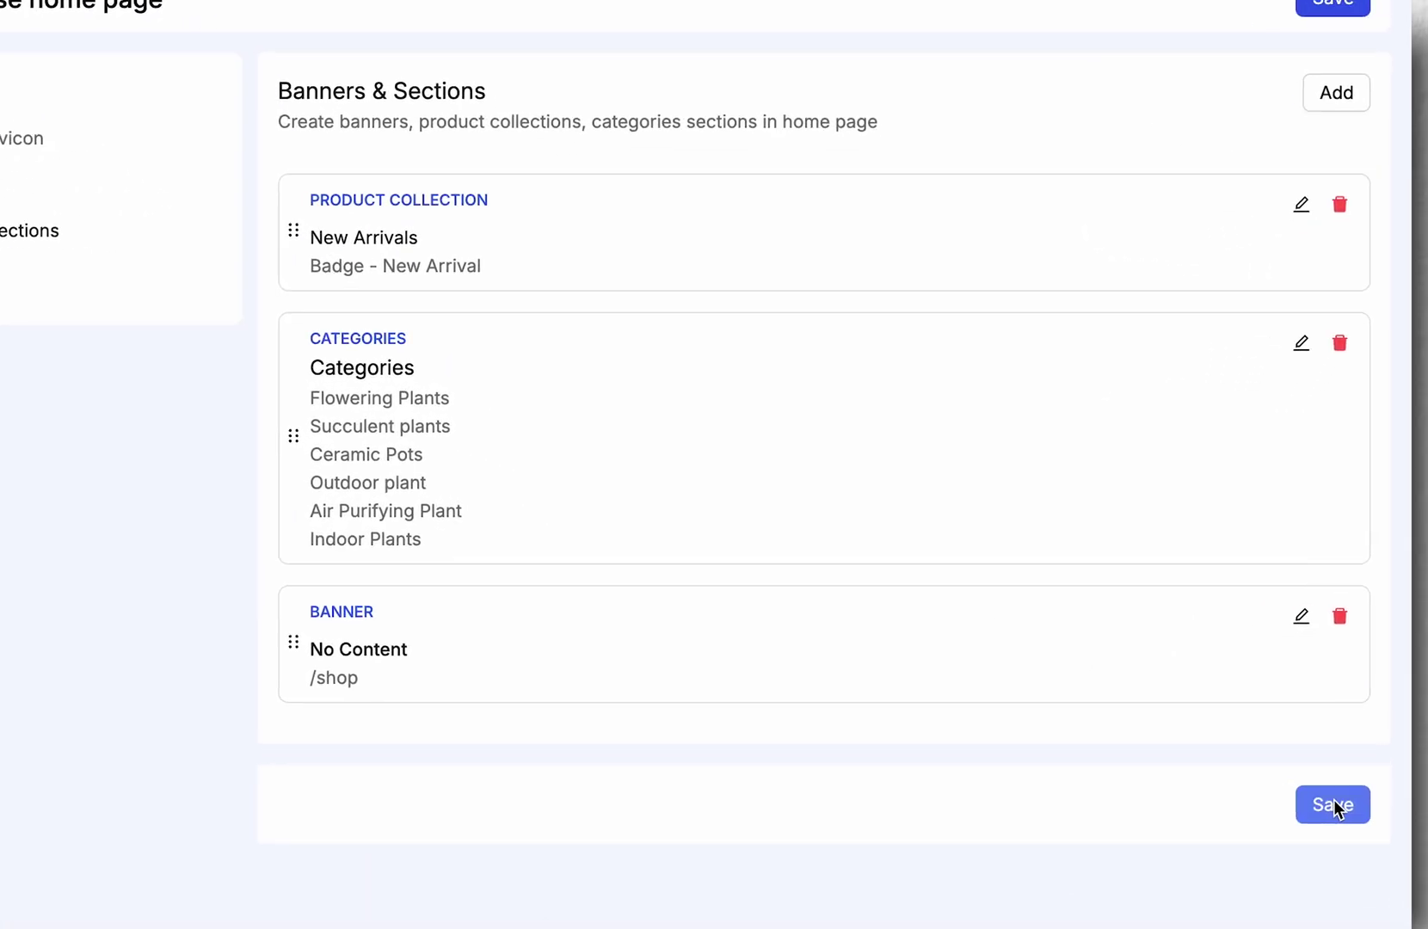
click(1316, 805)
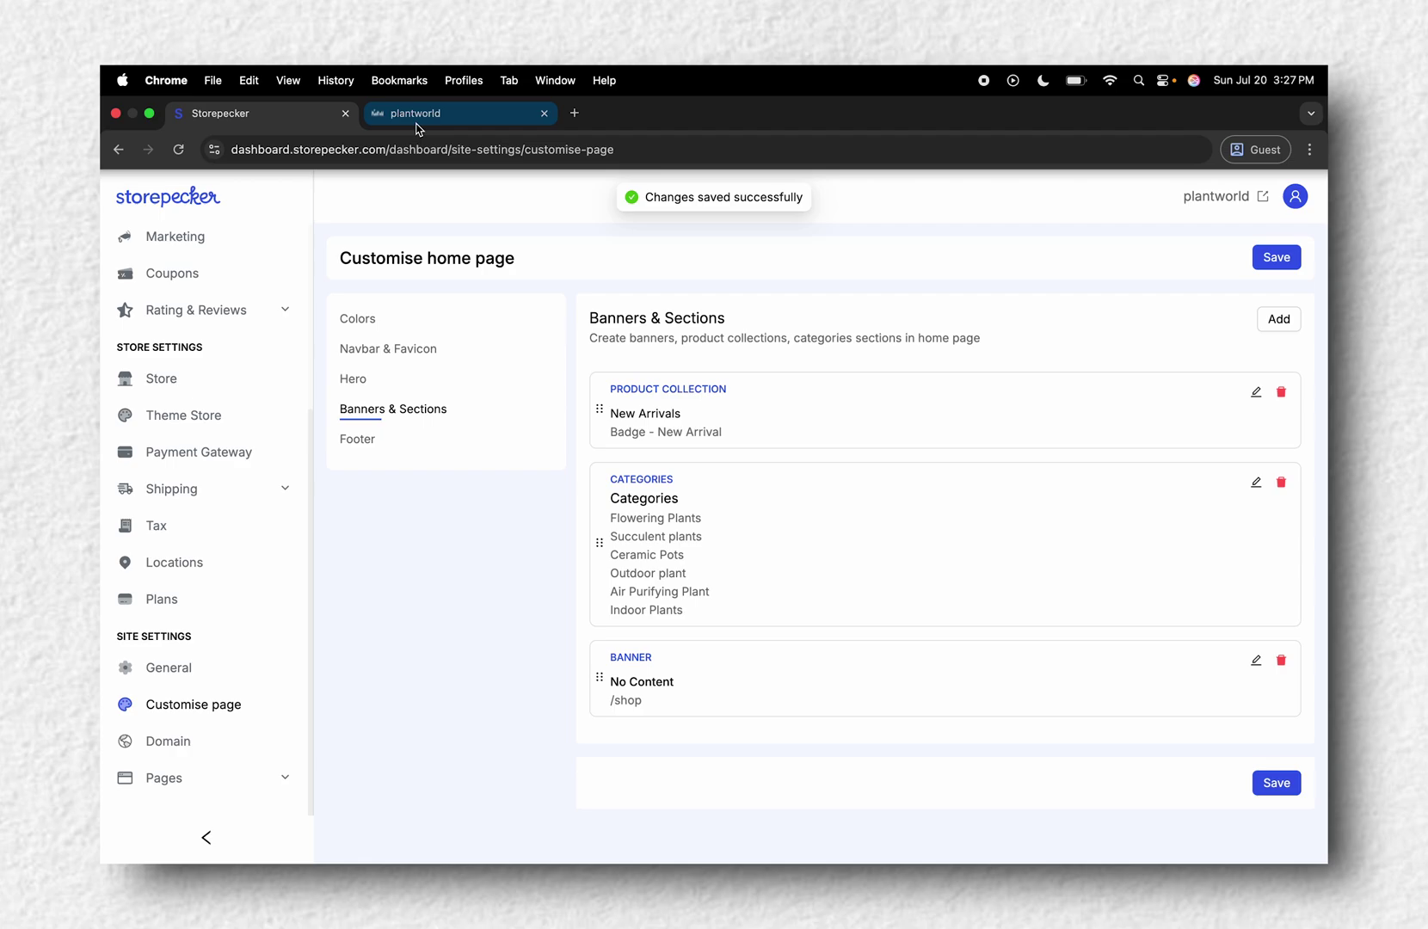
Browse the live plantworld storefront to check the Shop by Categories section
click(415, 113)
scroll(608, 397, down, 10)
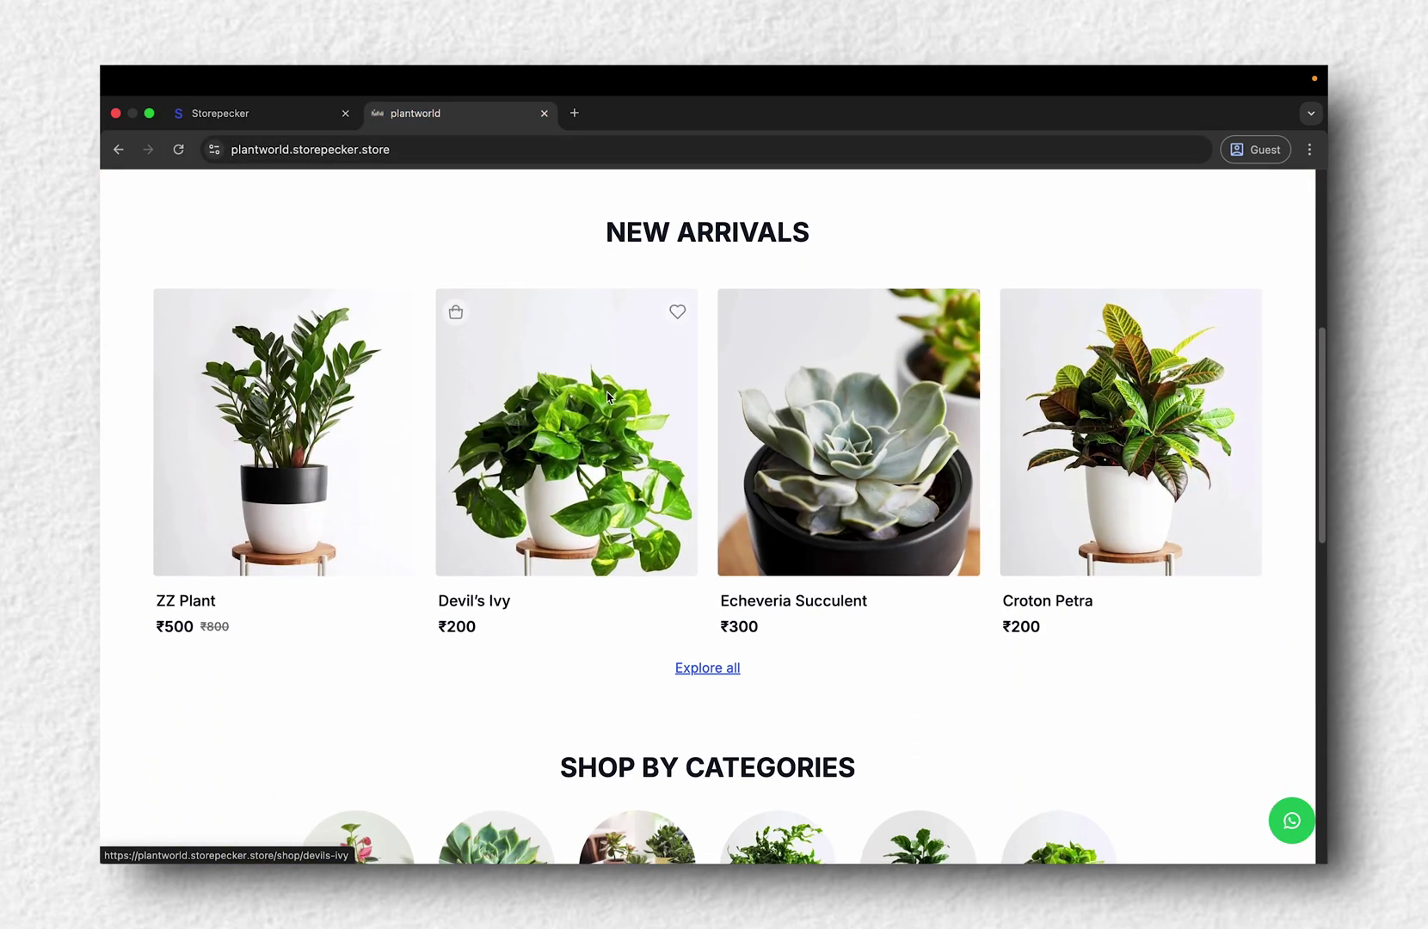
scroll(608, 397, down, 5)
scroll(608, 397, up, 15)
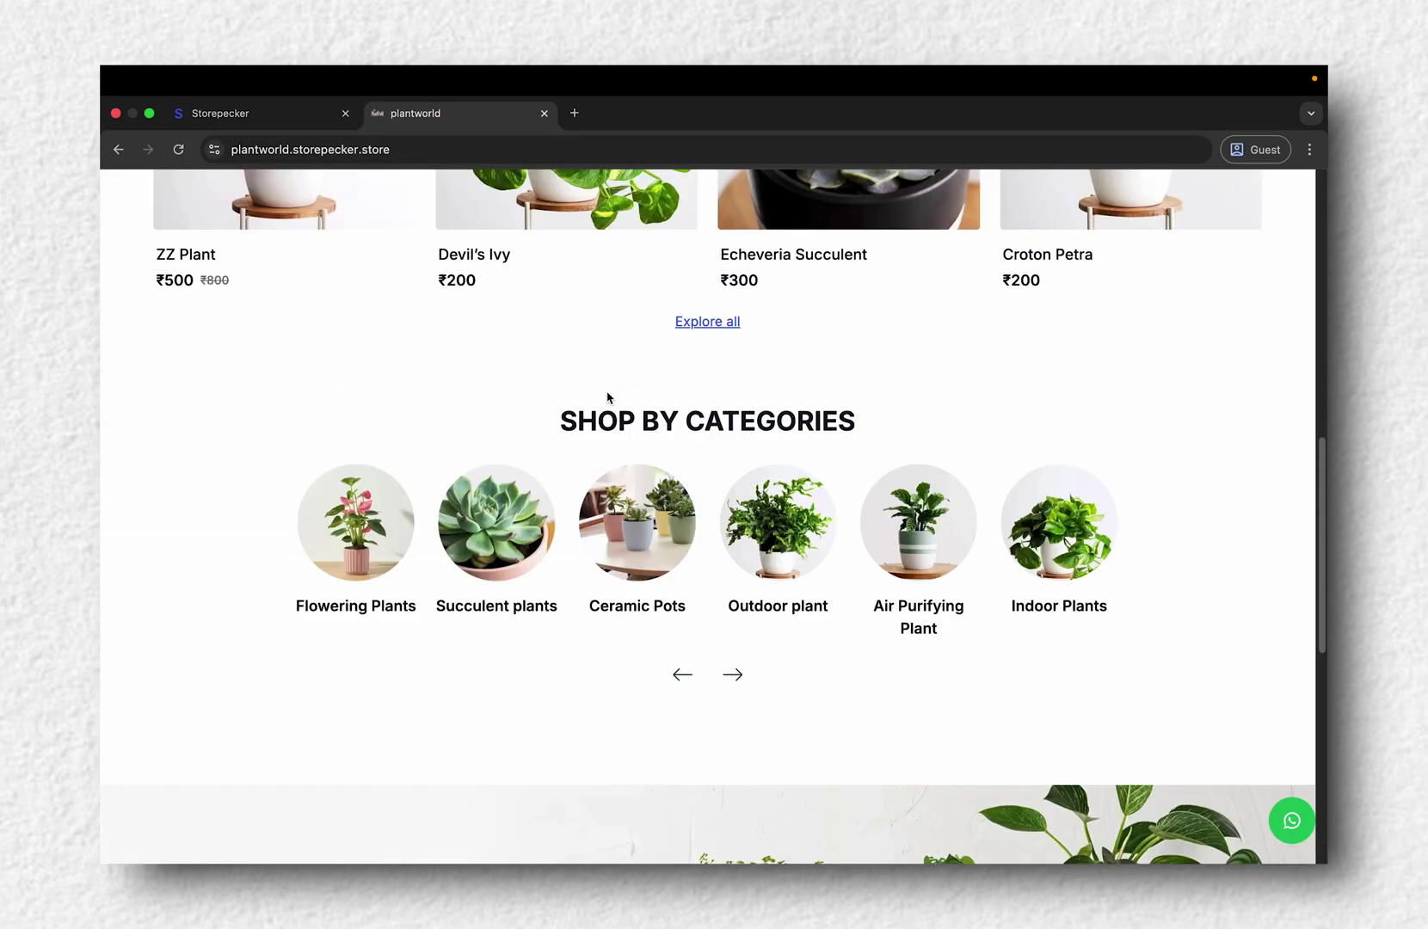
scroll(608, 398, down, 4)
scroll(593, 393, up, 7)
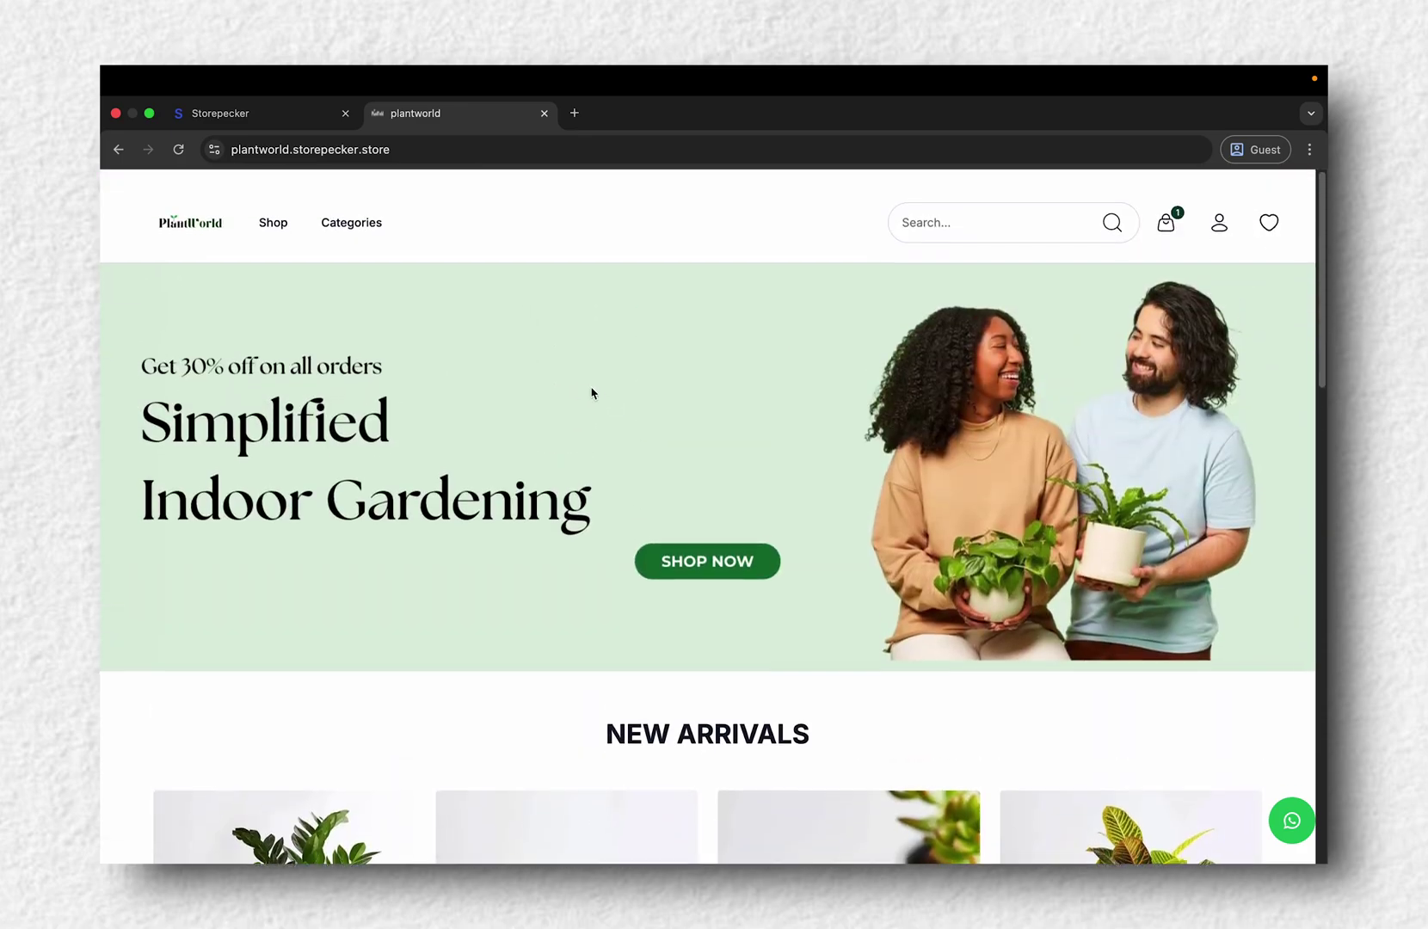
Drag the Categories section above New Arrivals in Storepecker and save the order
click(289, 122)
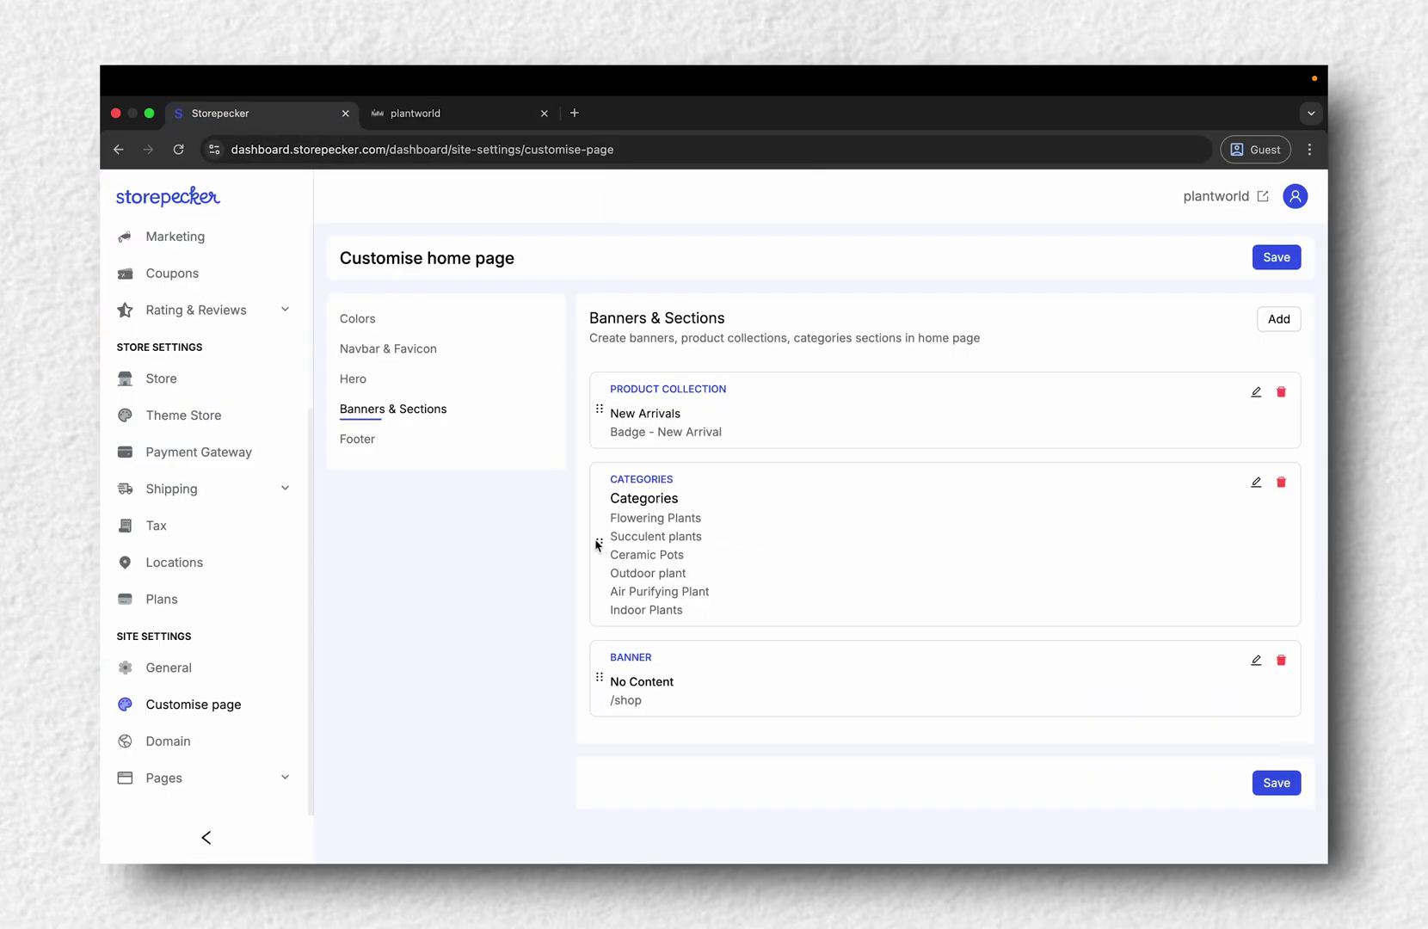
drag(602, 545, 593, 412)
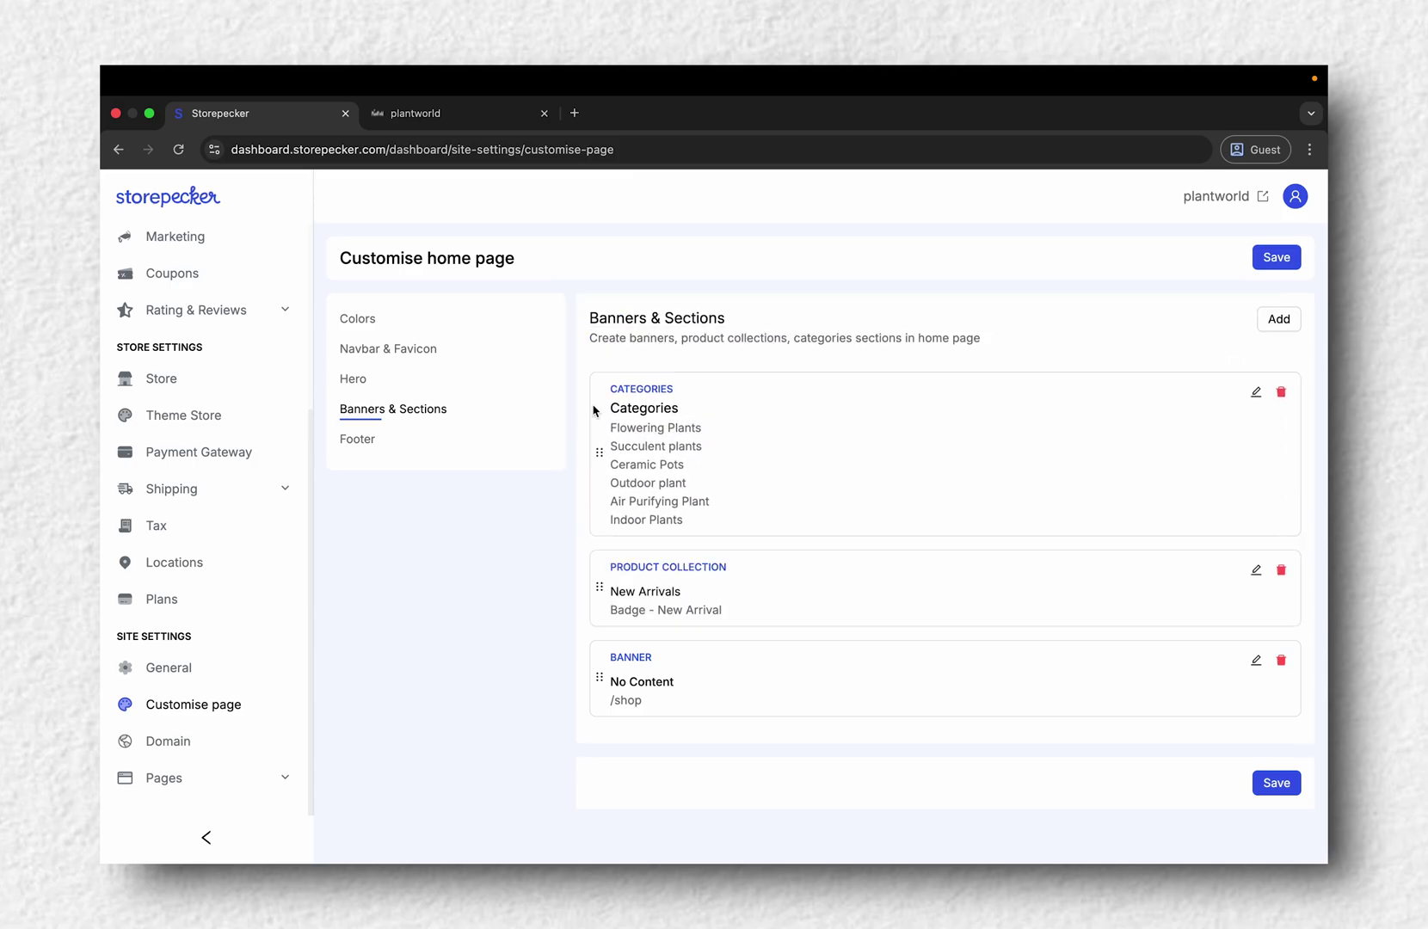
click(1288, 265)
Reload the plantworld storefront and confirm Shop by Categories precedes New Arrivals, banner further down
click(437, 114)
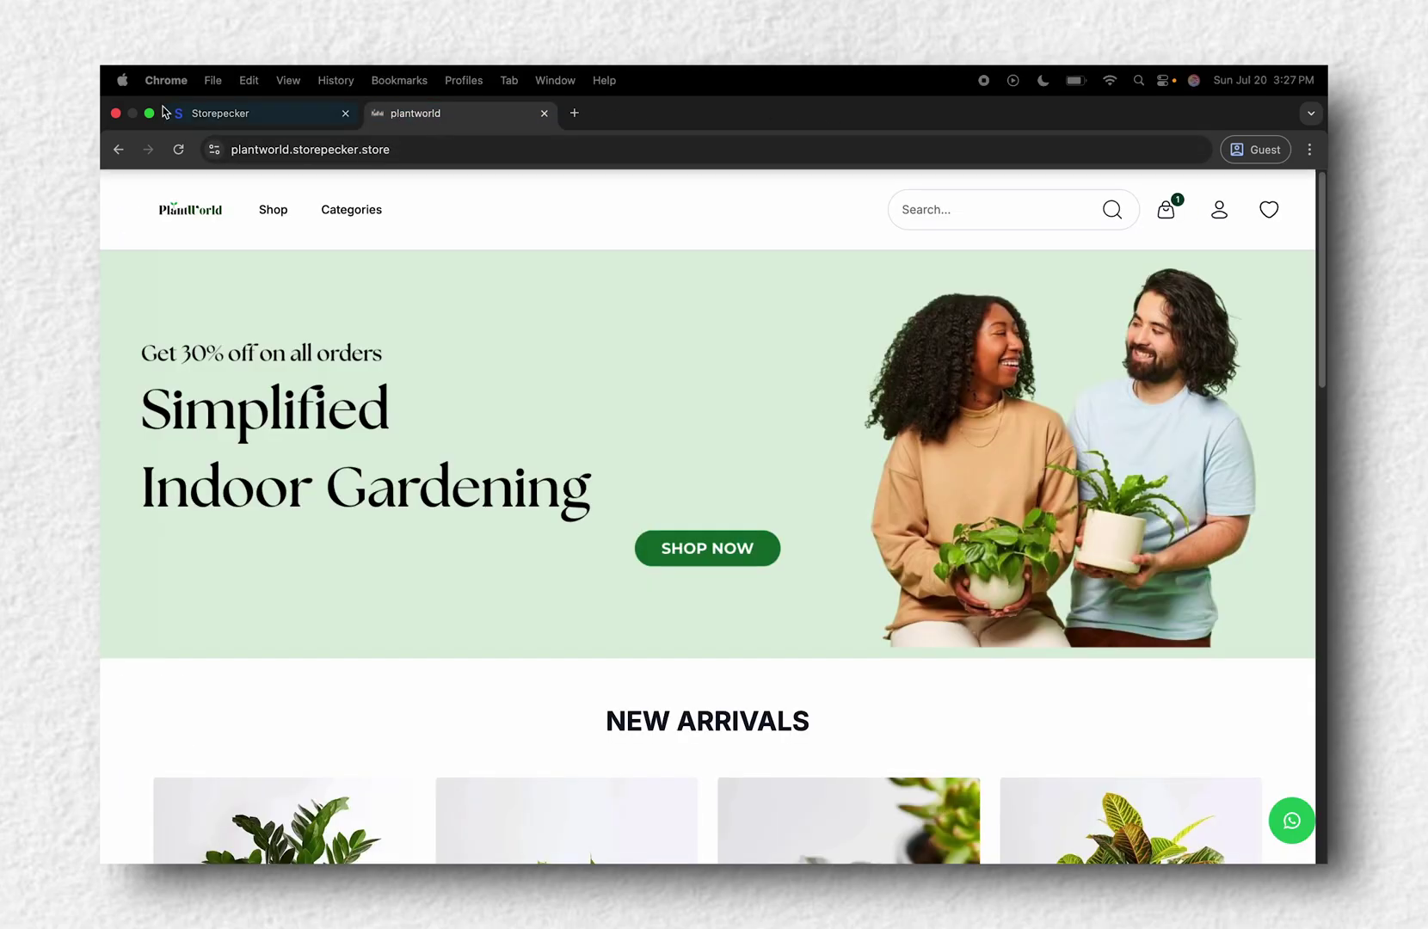
click(178, 149)
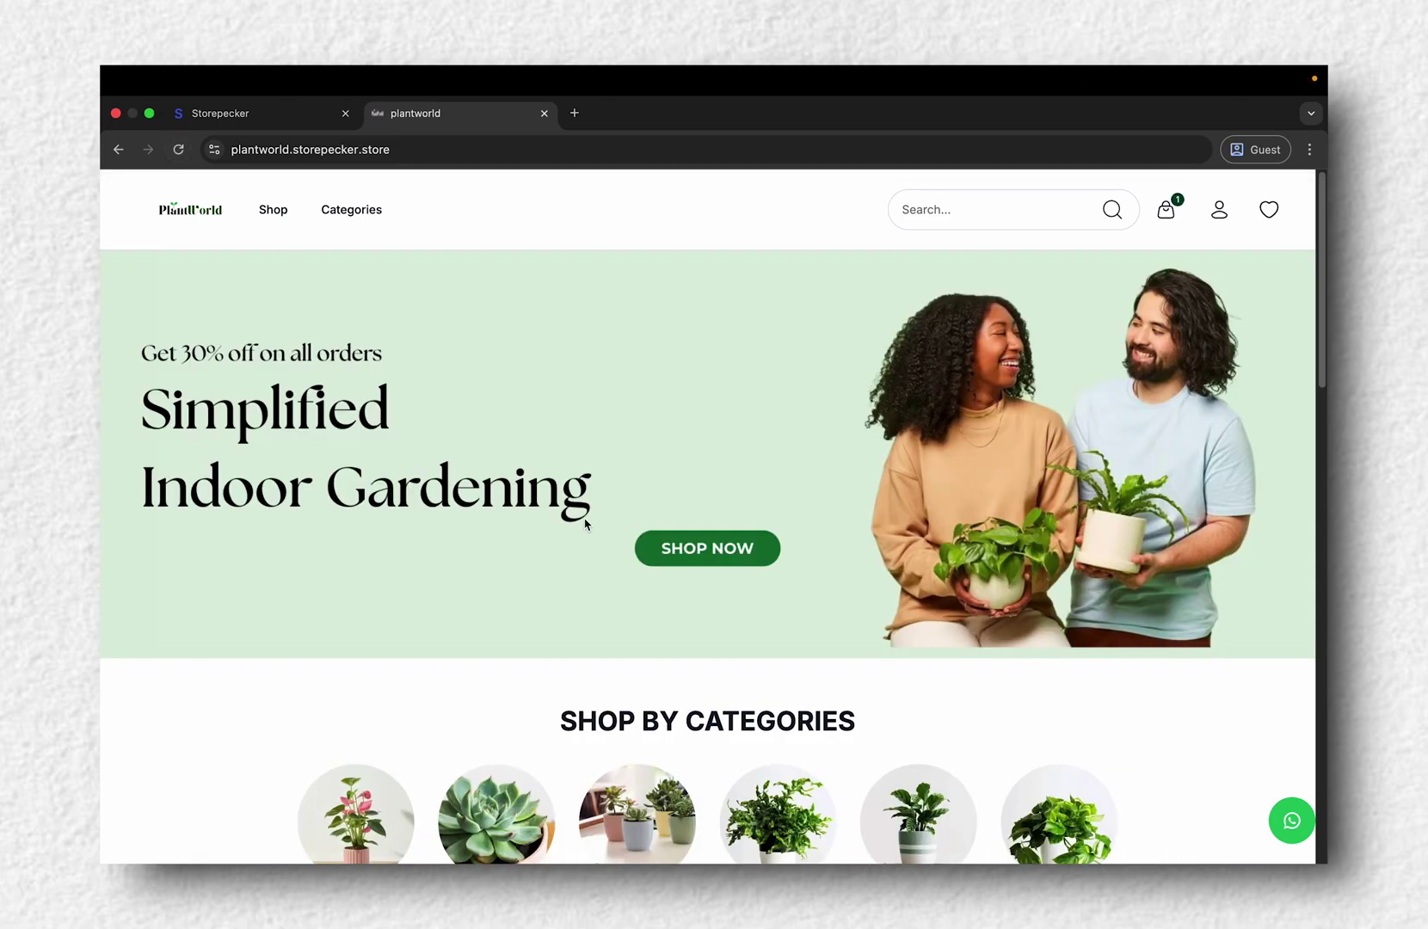
scroll(585, 523, down, 5)
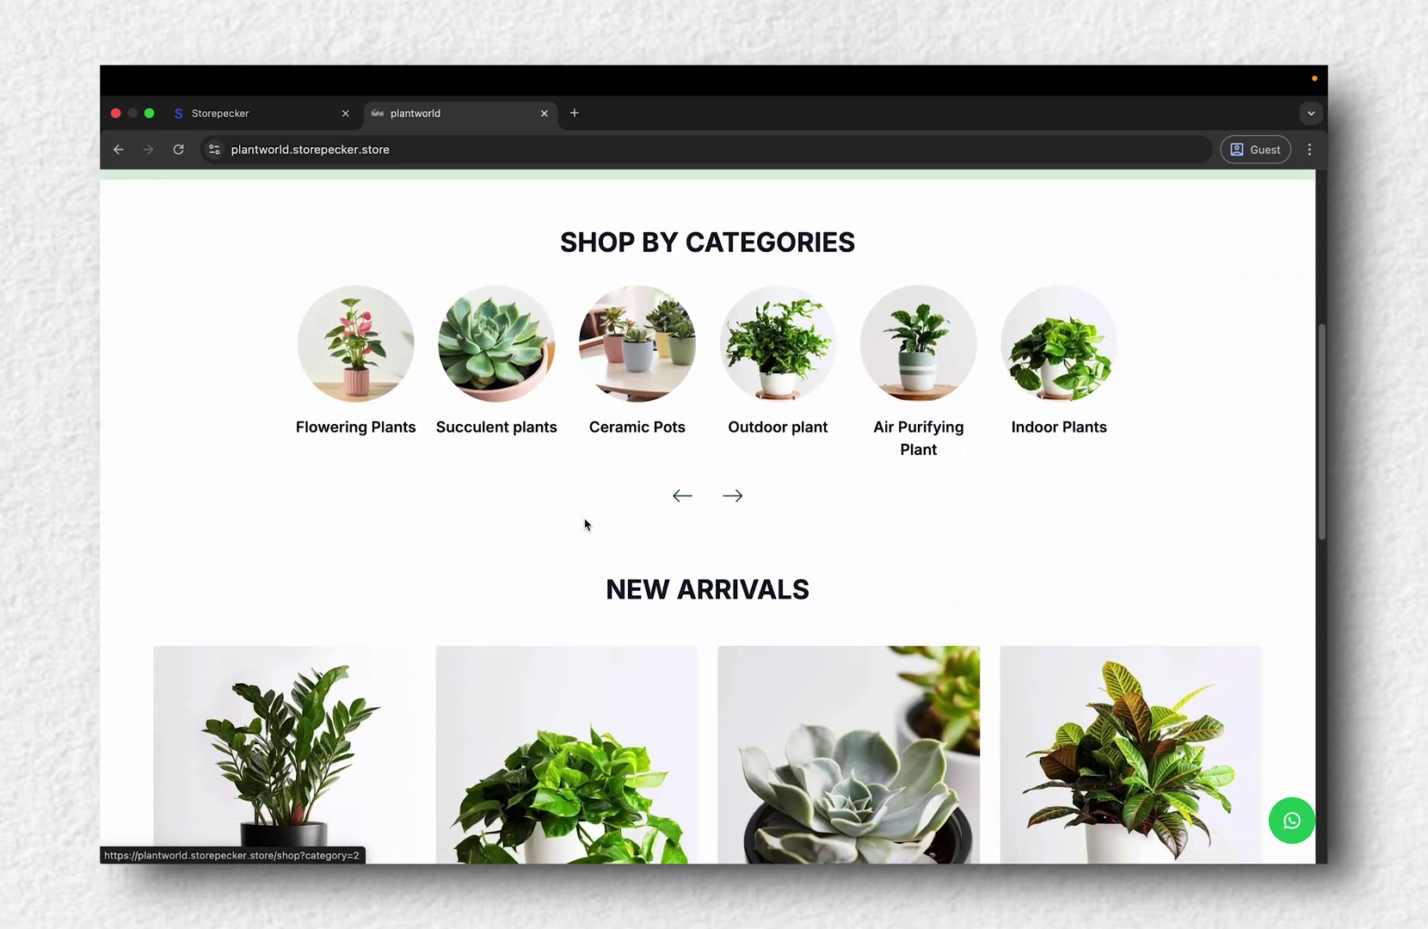
scroll(585, 523, down, 4)
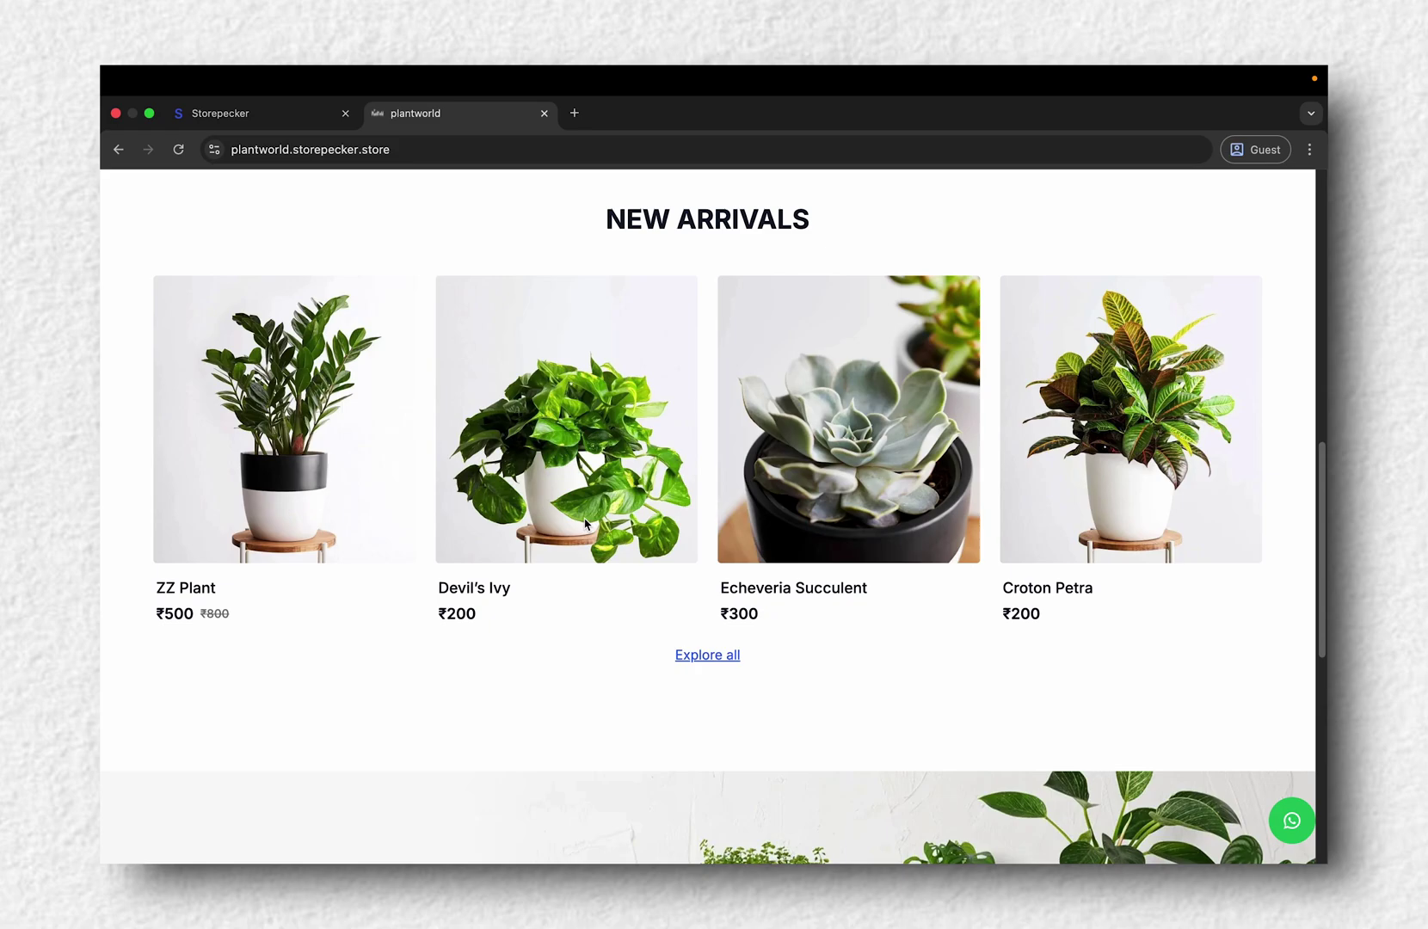
scroll(584, 523, down, 6)
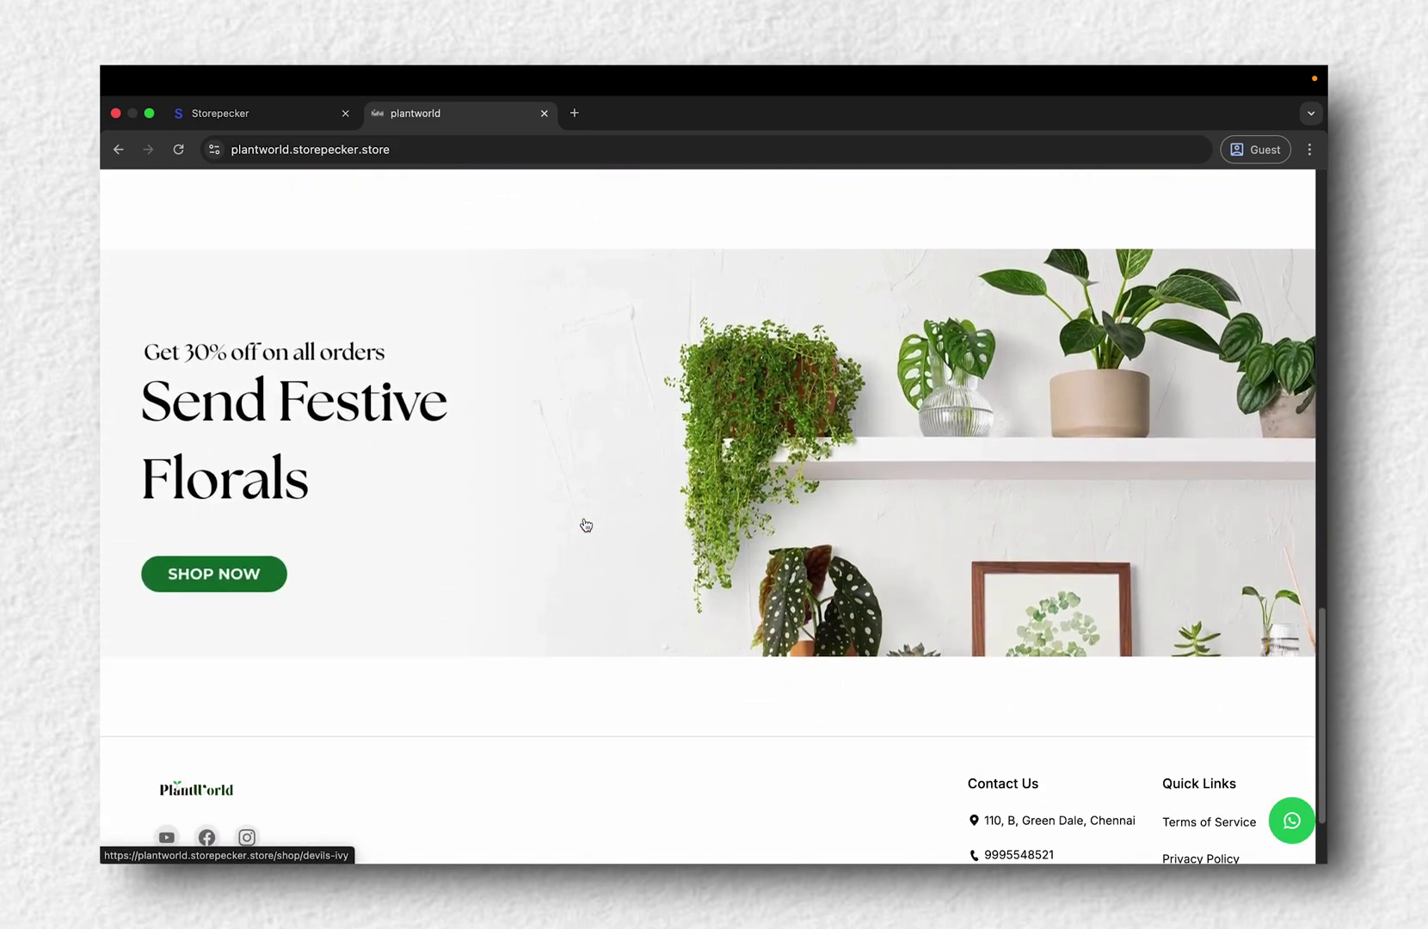
scroll(585, 522, up, 6)
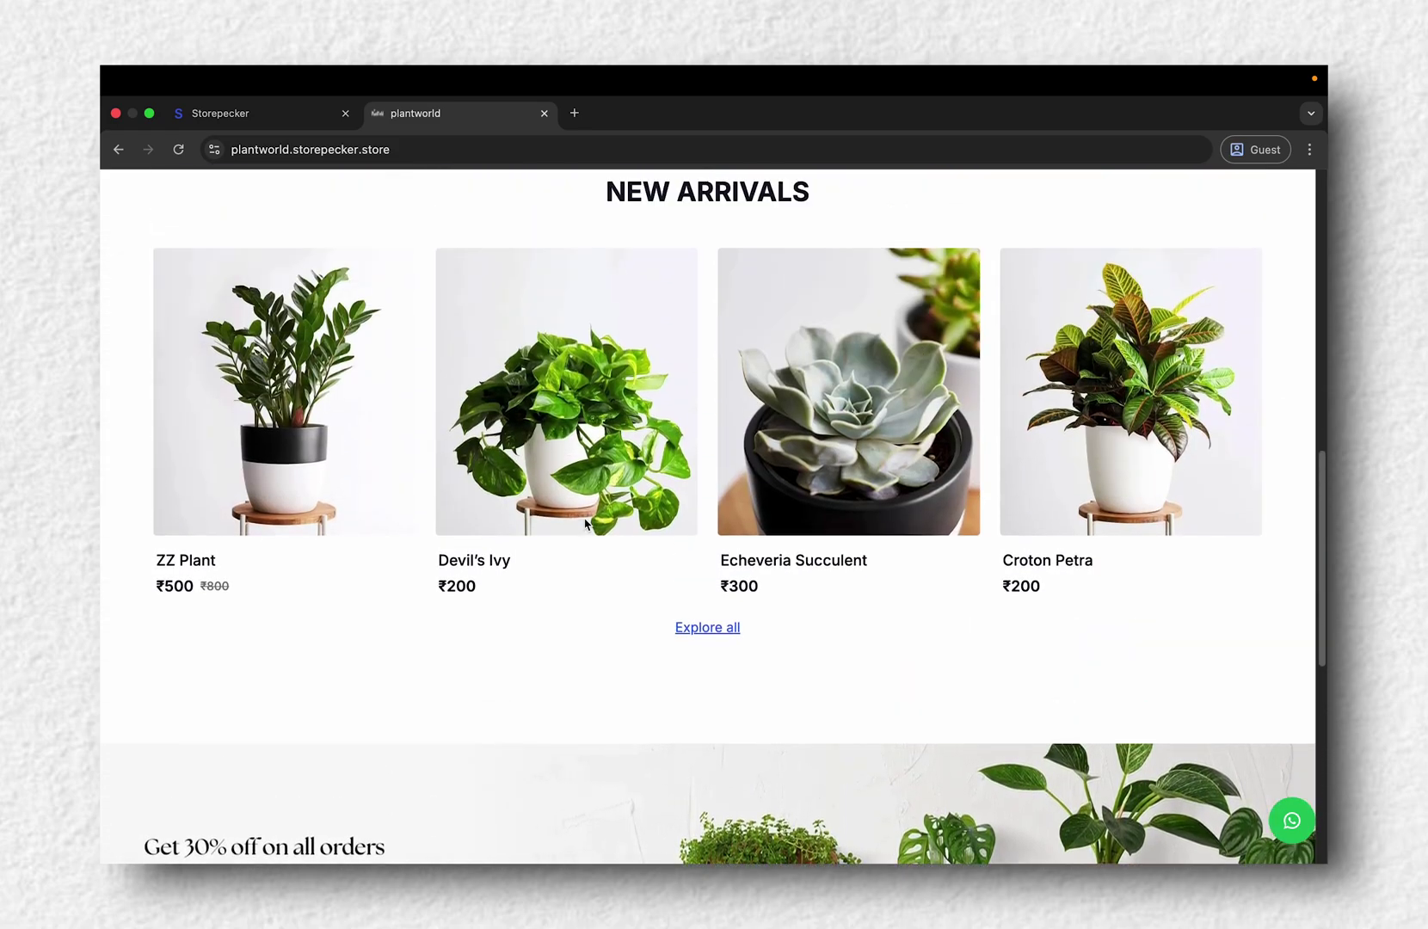
scroll(585, 523, up, 10)
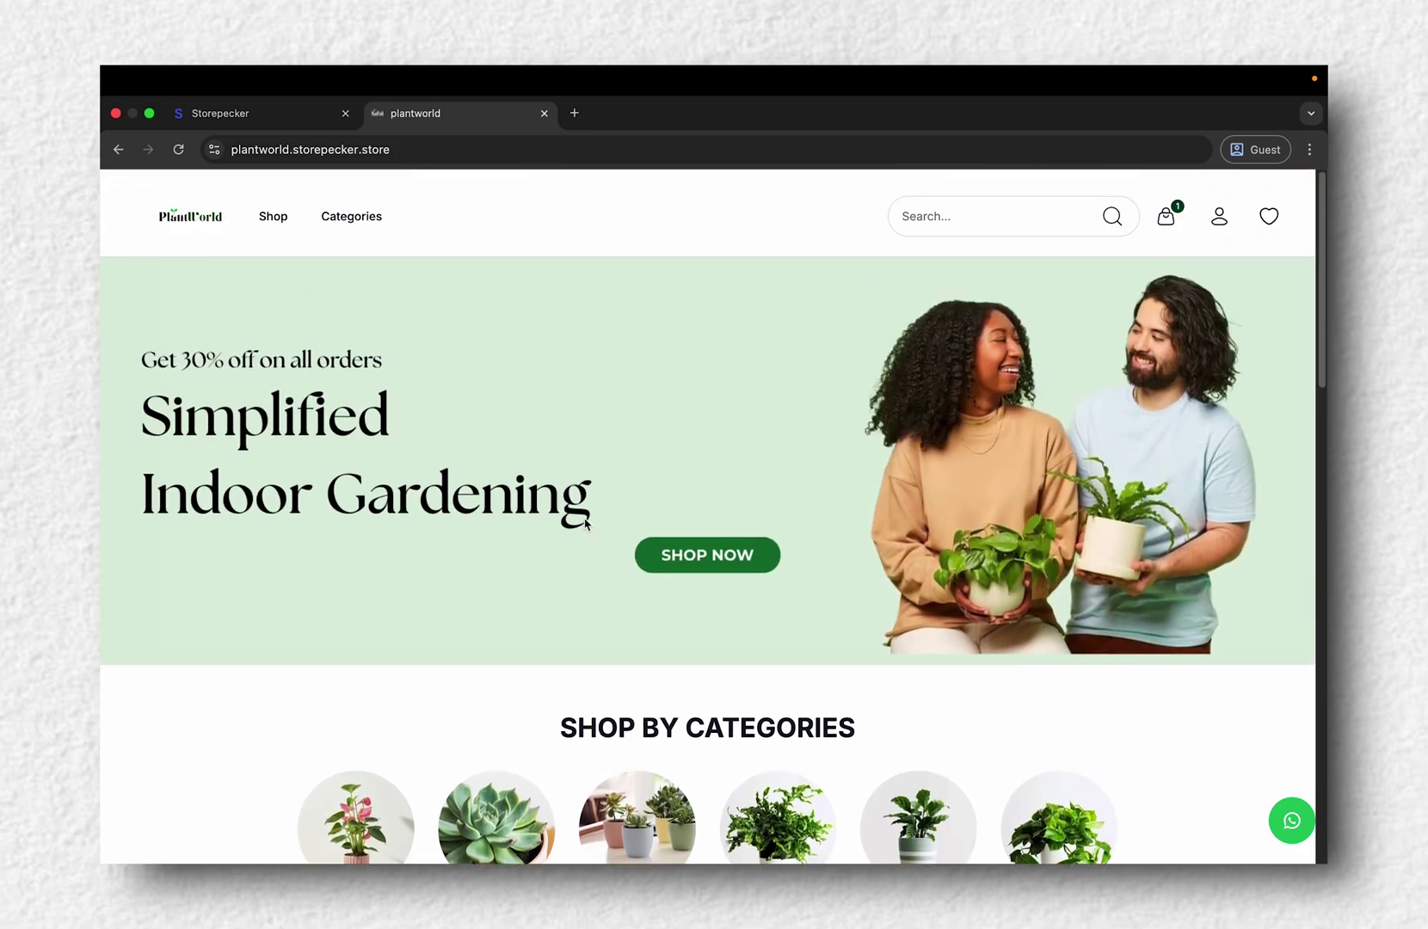